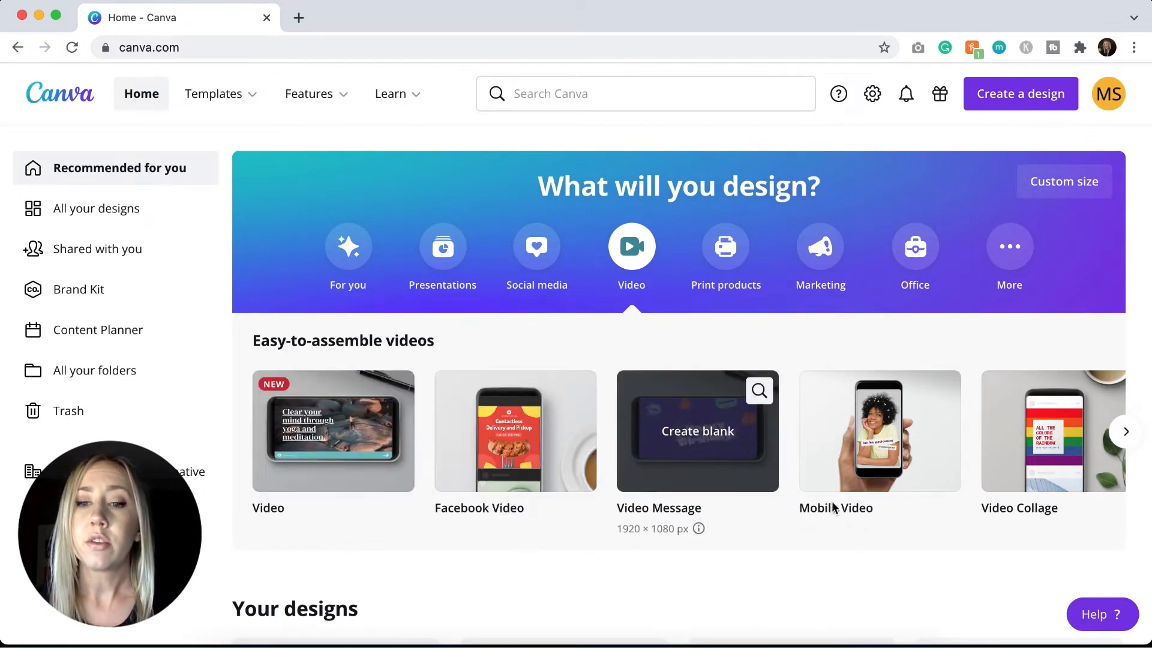
# Step: Browse the video formats and create a blank design of the Video type
pyautogui.click(1125, 433)
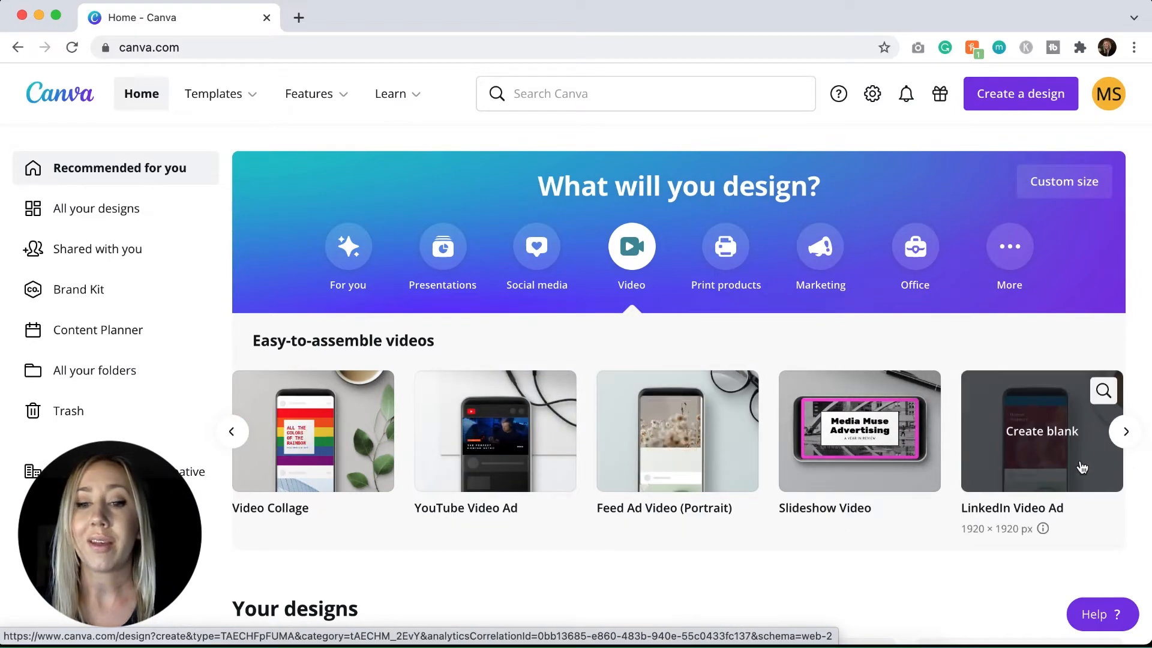
pyautogui.click(228, 434)
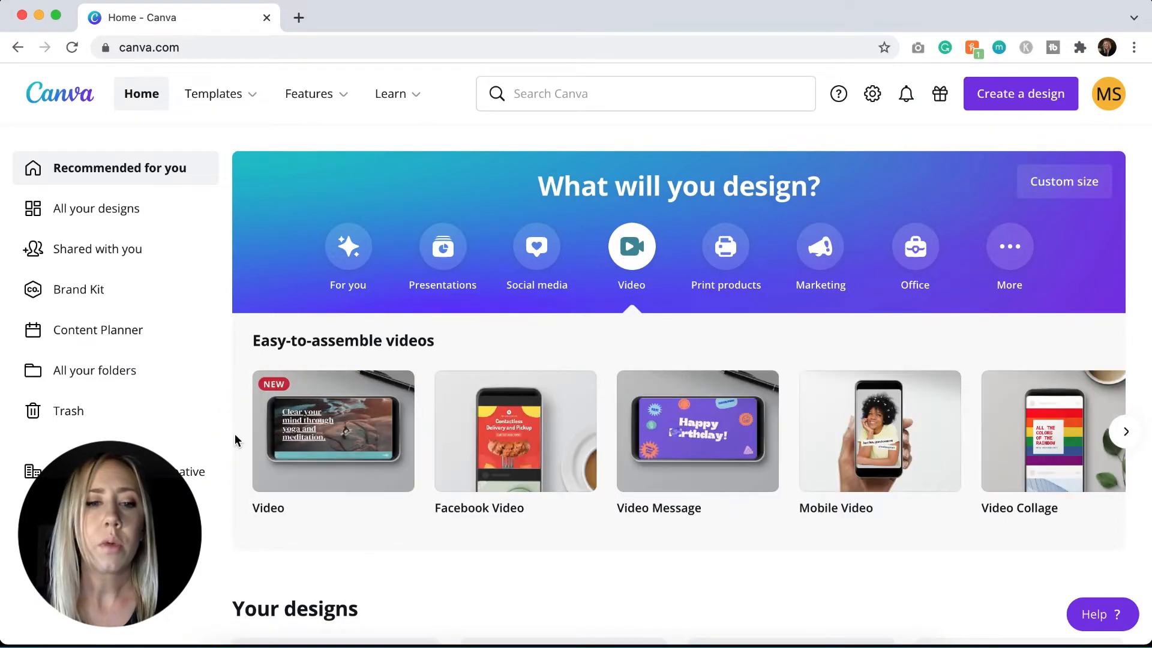
pyautogui.click(351, 438)
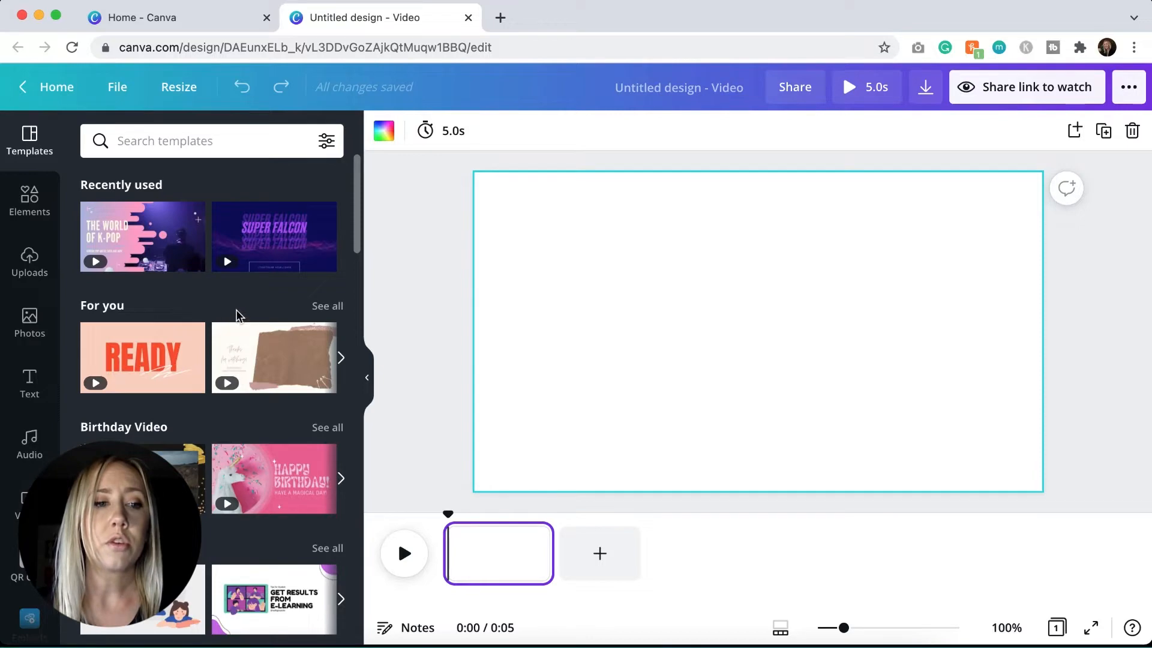
# Step: Place the uploaded 24.8-second video on the first page of the timeline so that it fills the whole page
pyautogui.click(27, 263)
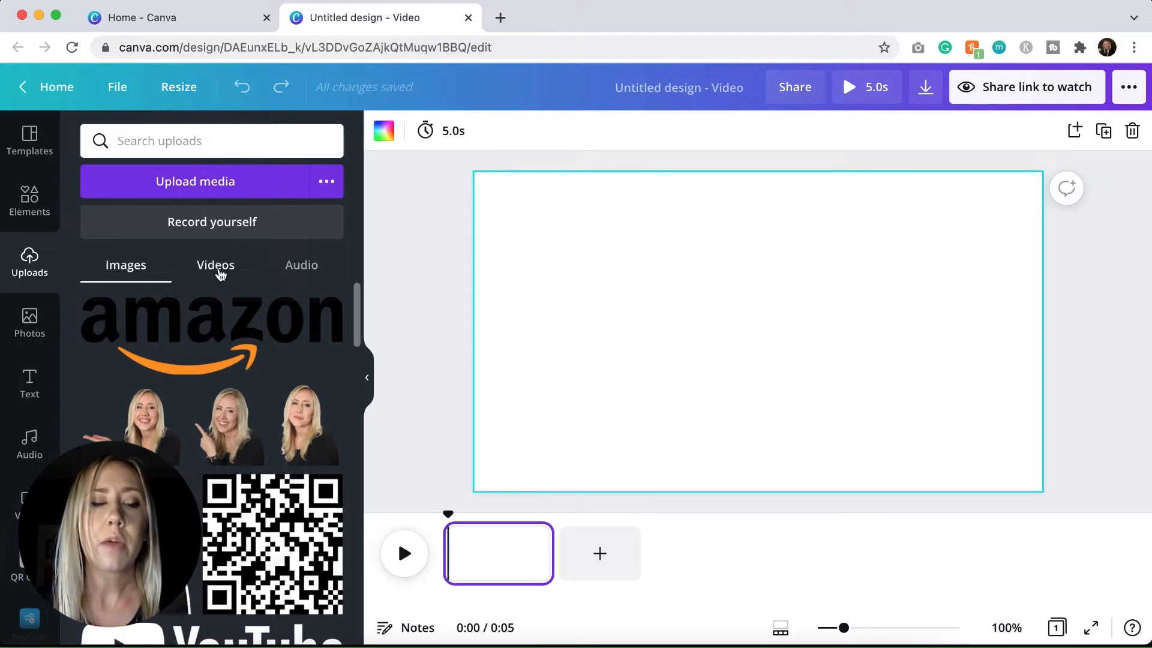
pyautogui.click(216, 266)
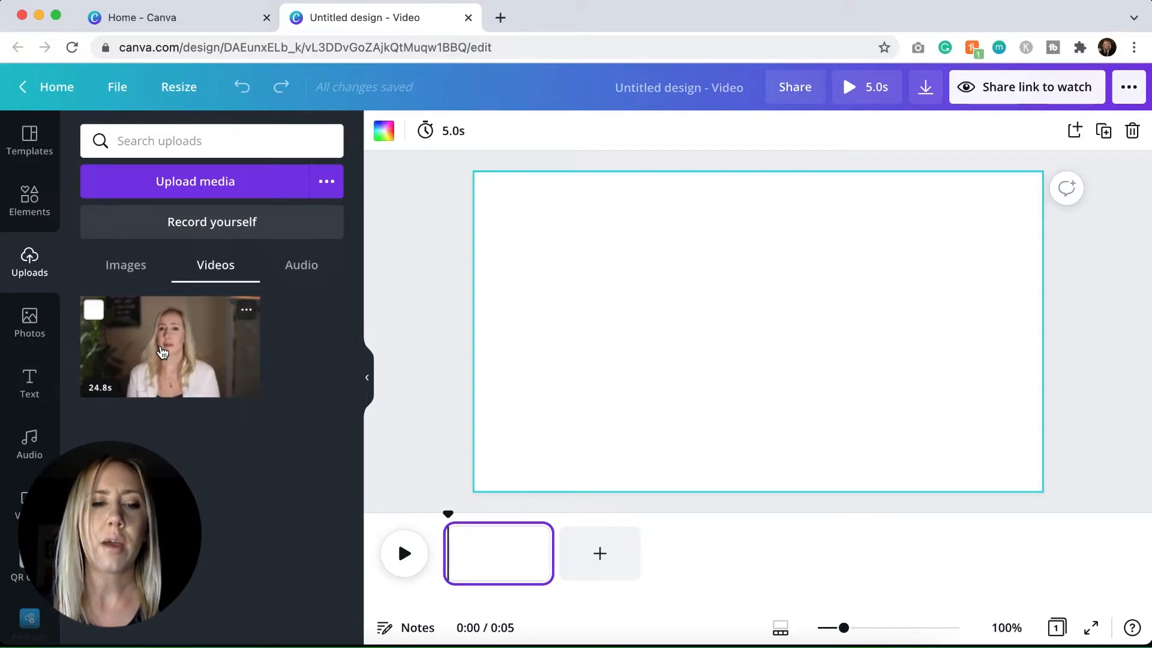
pyautogui.click(162, 352)
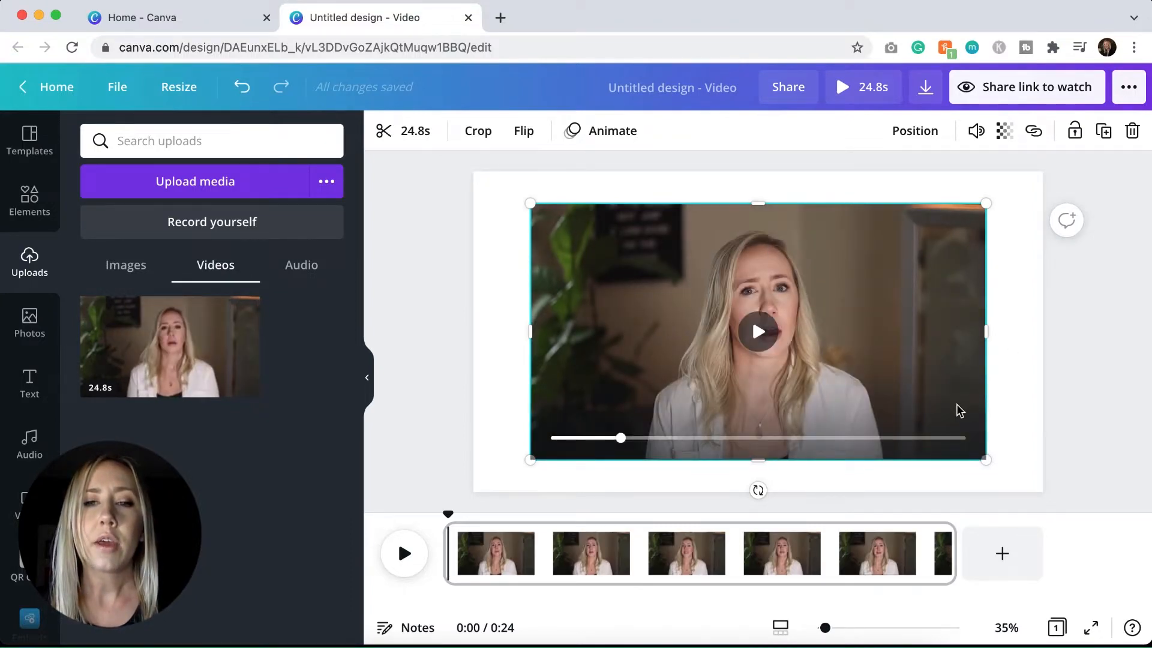
pyautogui.press('BackSpace')
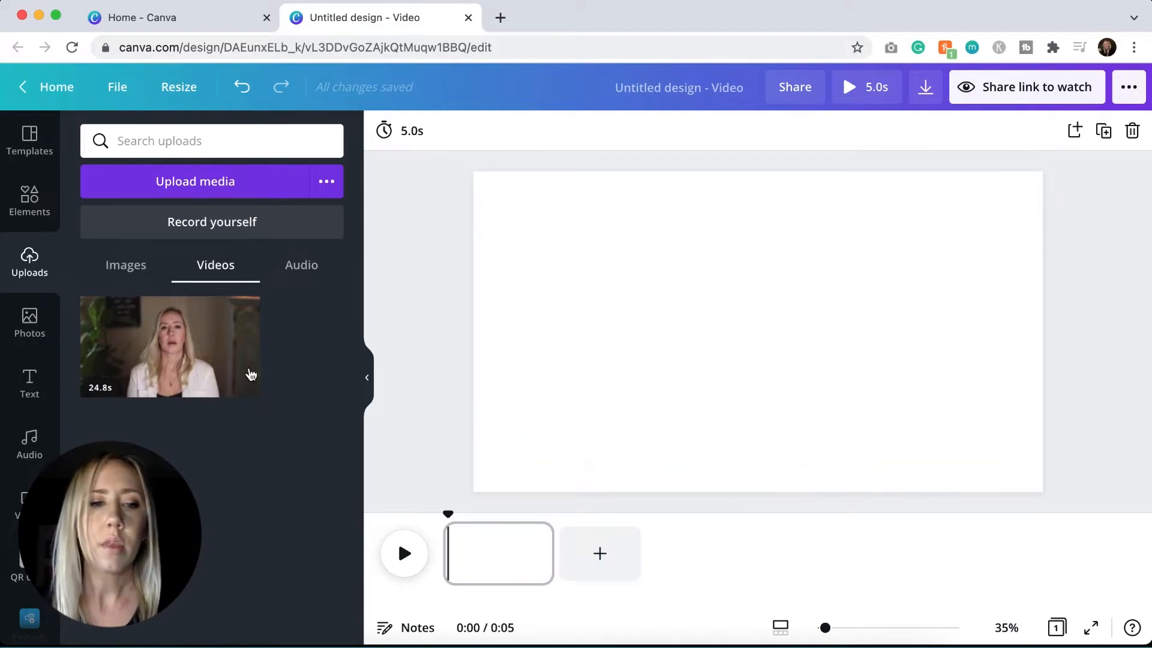
pyautogui.moveTo(201, 360); pyautogui.dragTo(487, 567)
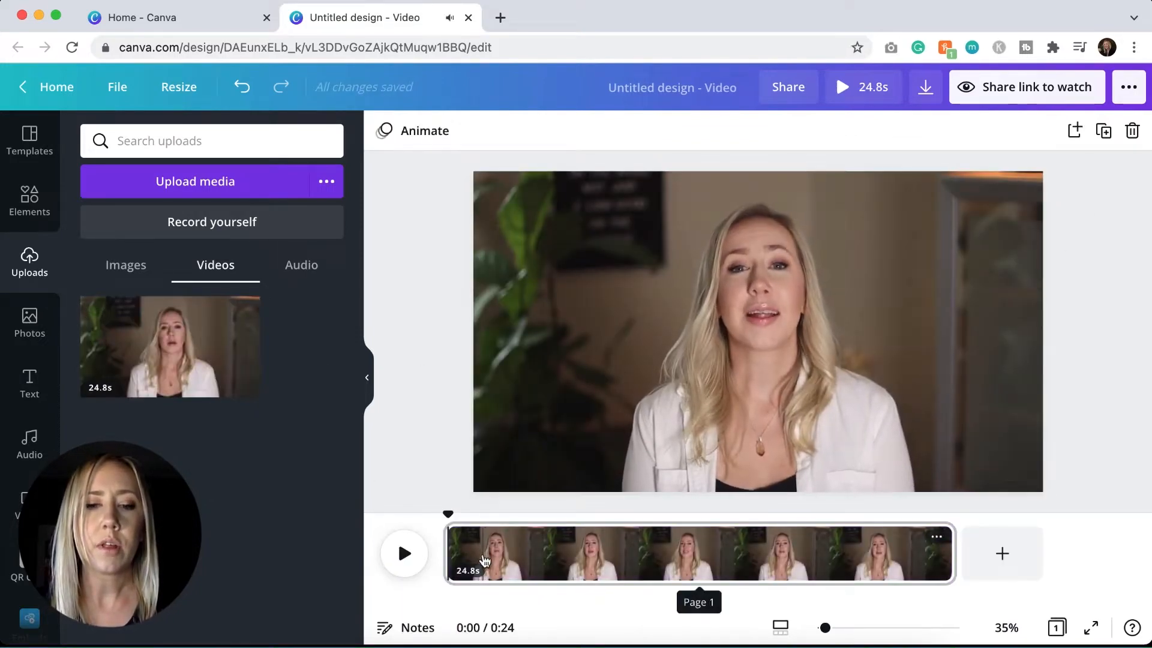
# Step: Play the opening seconds of the clip and return the playhead to the start
pyautogui.click(402, 553)
pyautogui.click(413, 547)
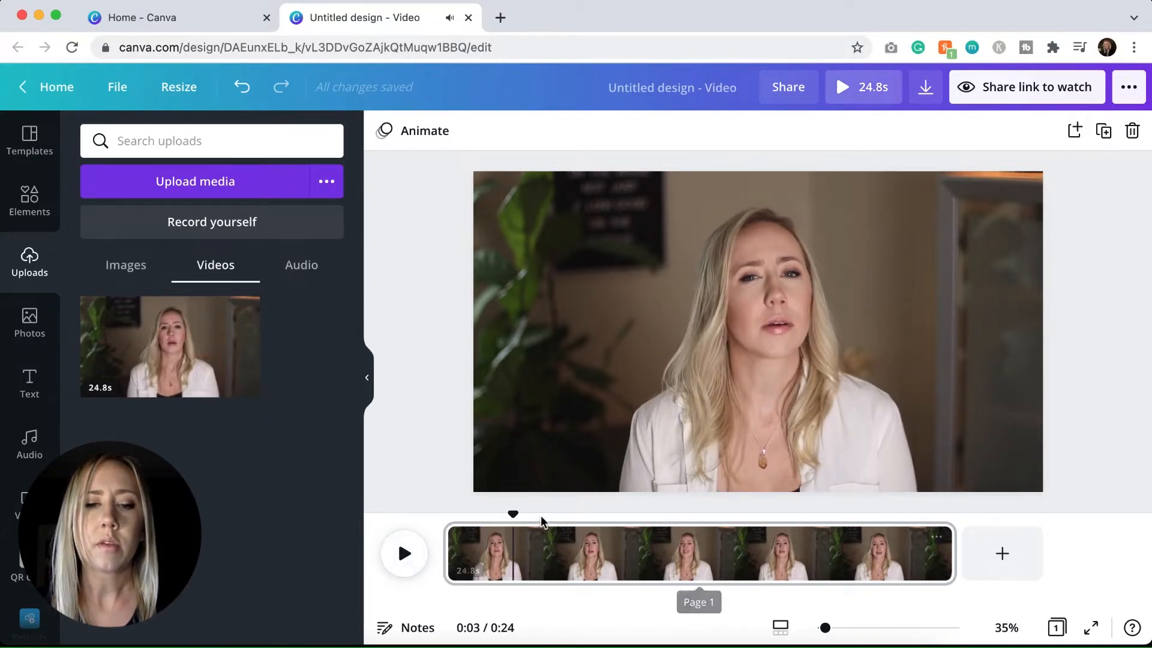
pyautogui.moveTo(510, 513); pyautogui.dragTo(448, 514)
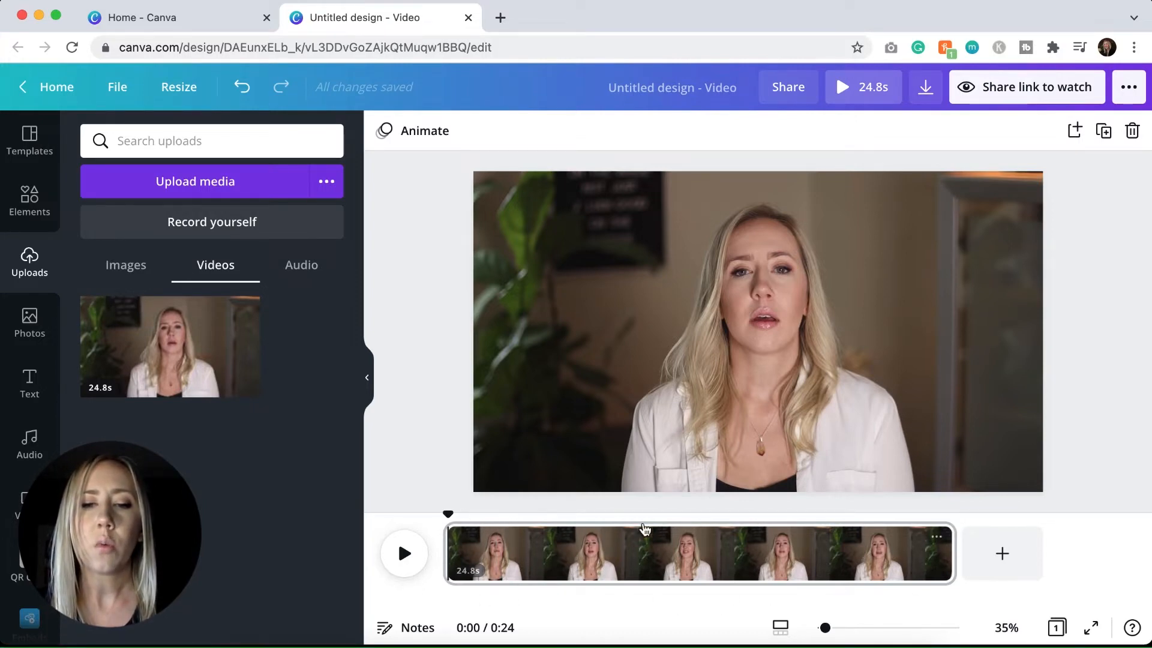
# Step: Add a second page with the Super Falcon template after the clip, and delete that page again
pyautogui.click(1003, 557)
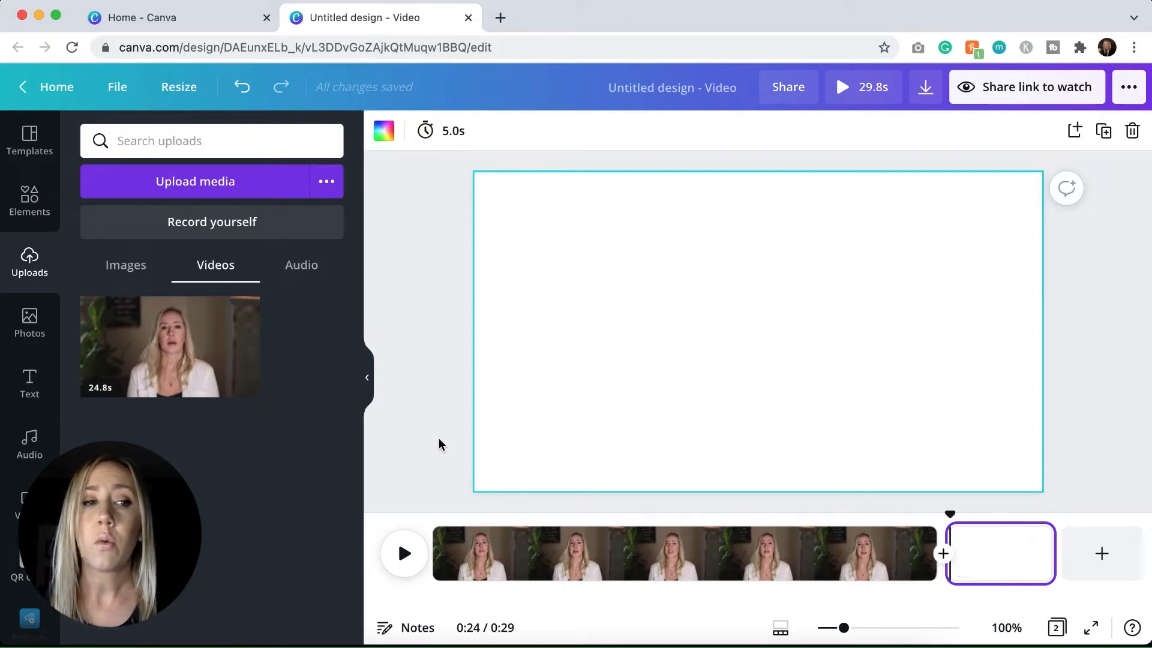
pyautogui.click(34, 148)
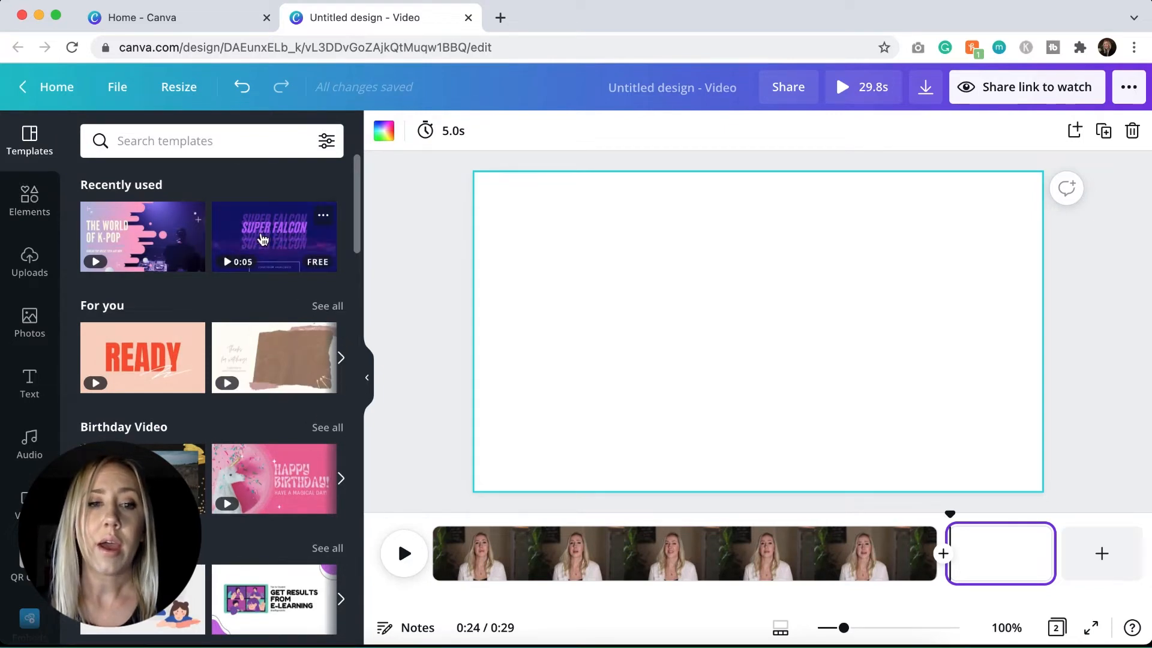
pyautogui.moveTo(267, 233); pyautogui.dragTo(995, 547)
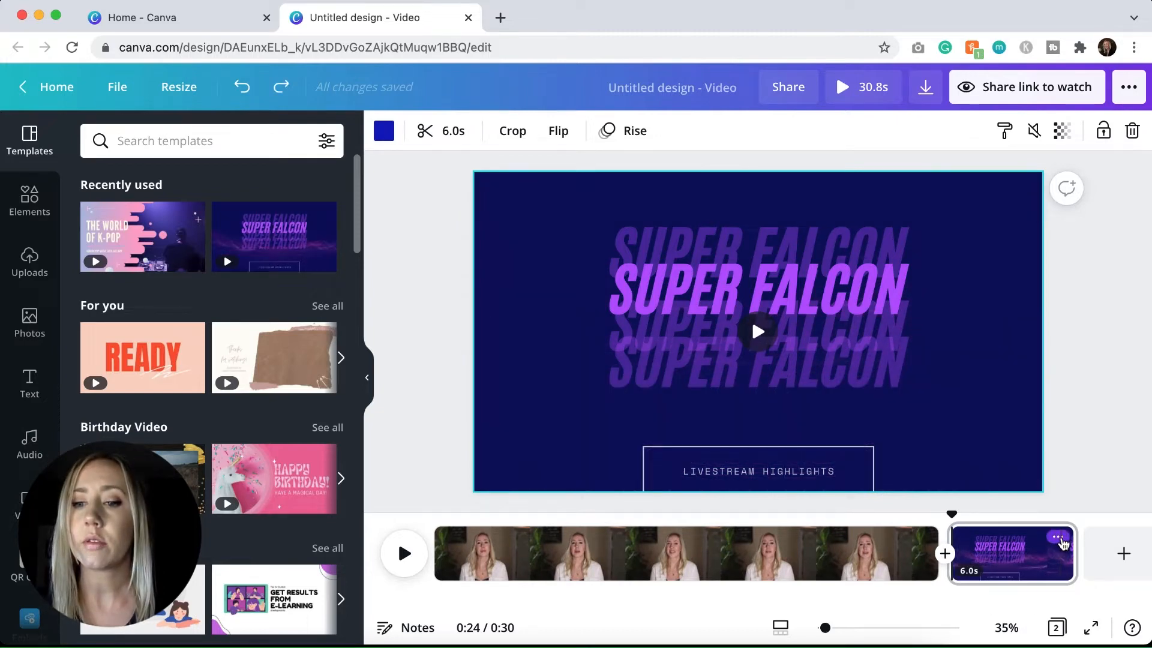
pyautogui.click(1059, 539)
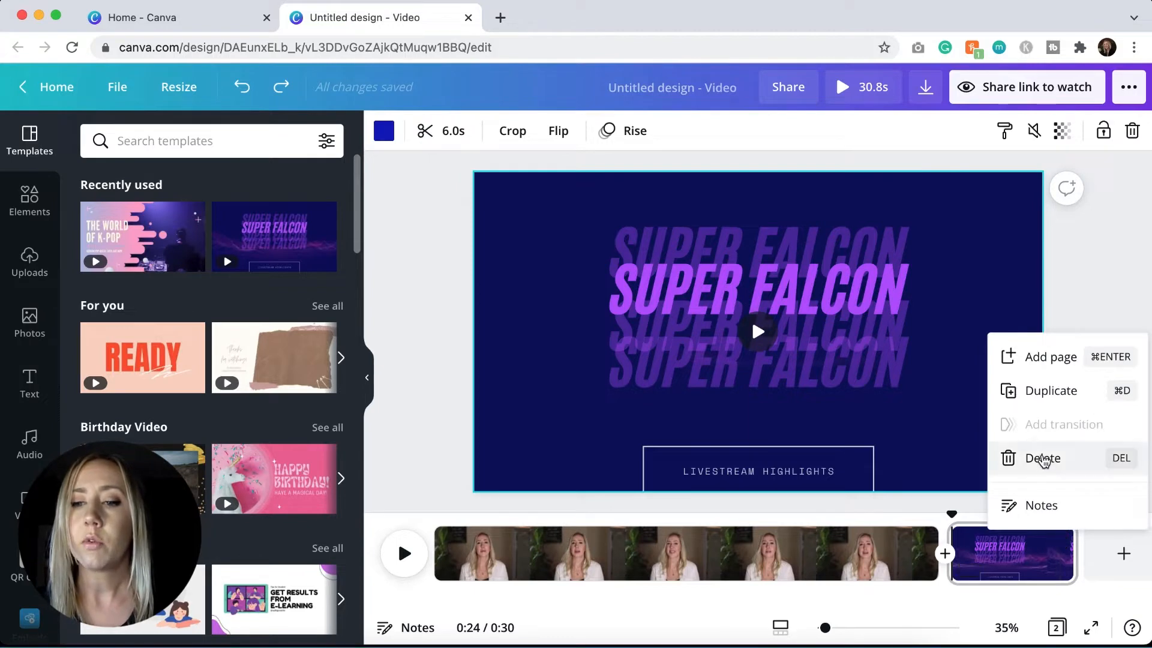
pyautogui.click(1049, 458)
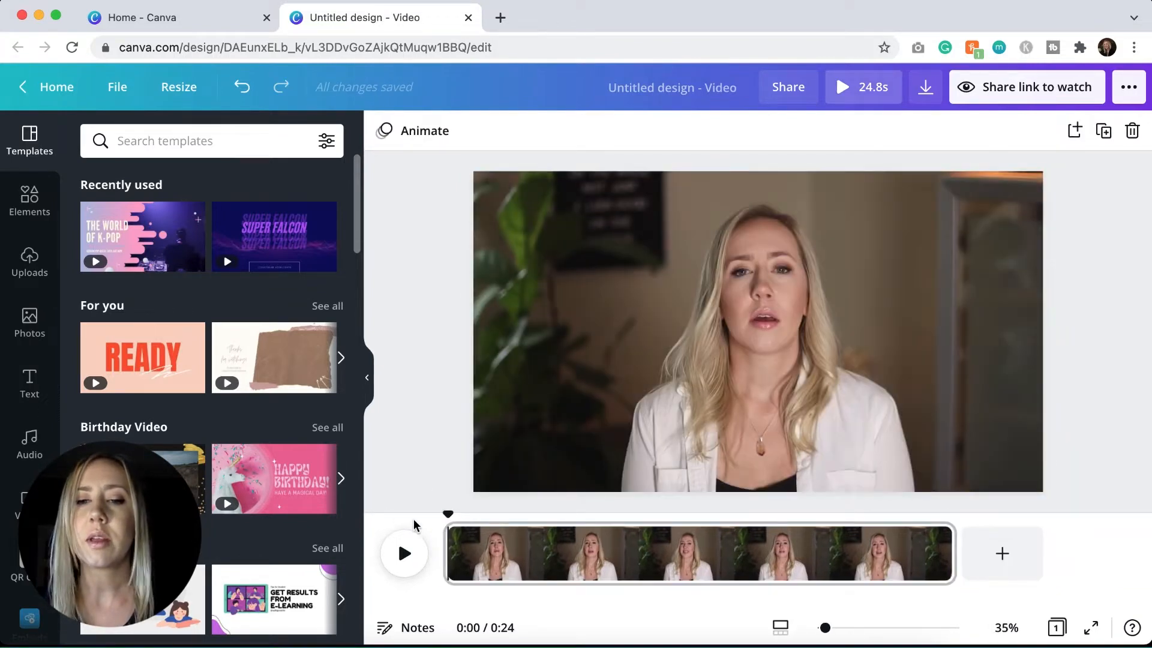
# Step: Play the clip through and trim its beginning and end to a length of 23.1 seconds
pyautogui.click(403, 555)
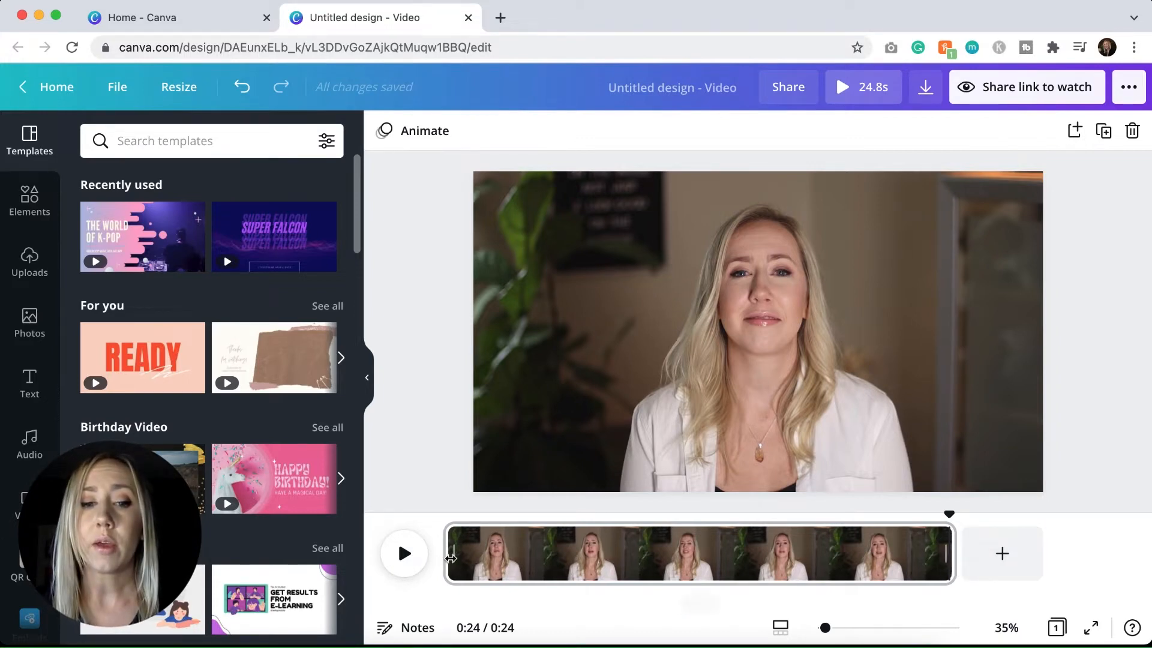
pyautogui.moveTo(447, 558); pyautogui.dragTo(470, 563)
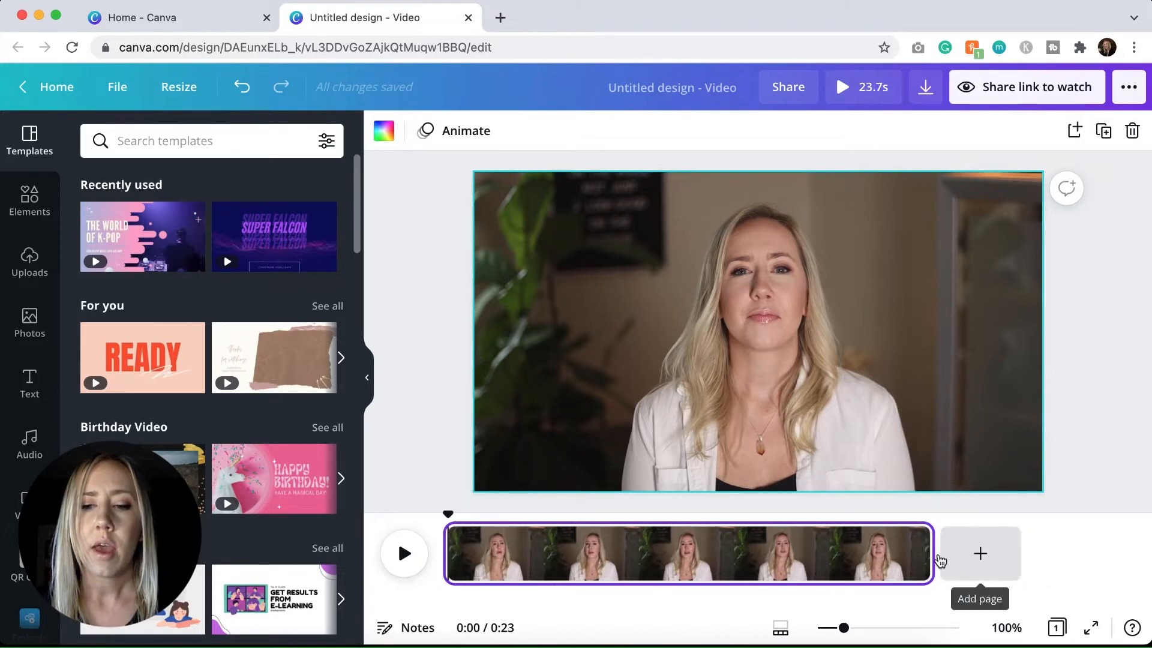
pyautogui.moveTo(929, 556); pyautogui.dragTo(892, 556)
pyautogui.moveTo(899, 556); pyautogui.dragTo(917, 556)
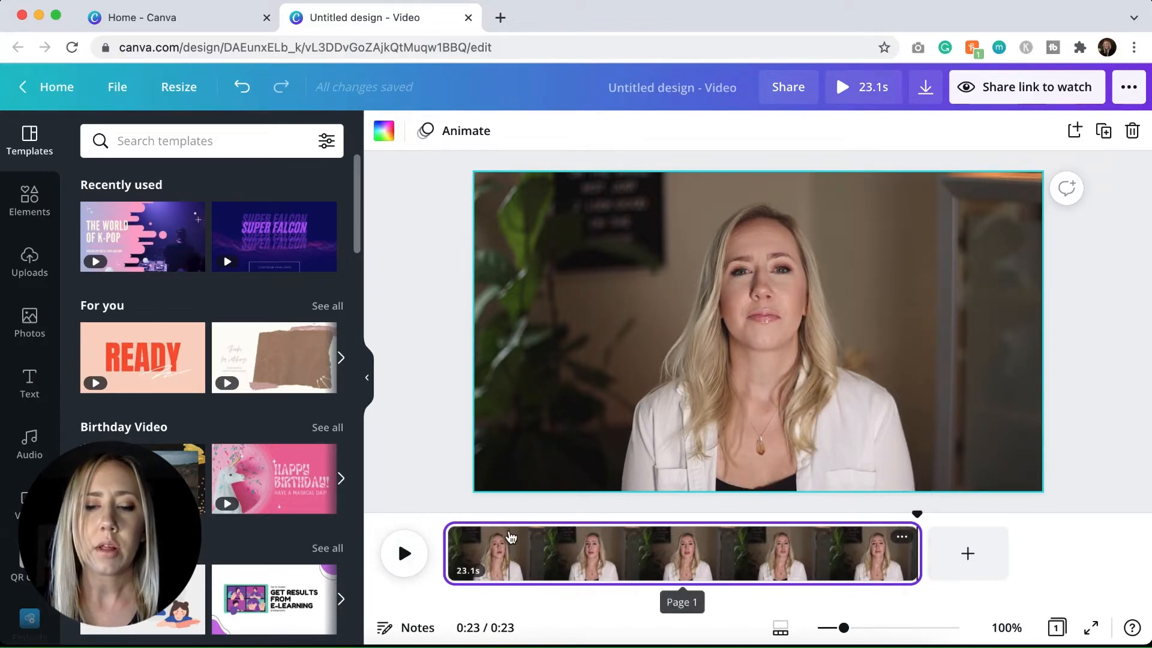
# Step: Play the trimmed clip from its start and near its end to locate the section needing a cut
pyautogui.moveTo(917, 514); pyautogui.dragTo(447, 514)
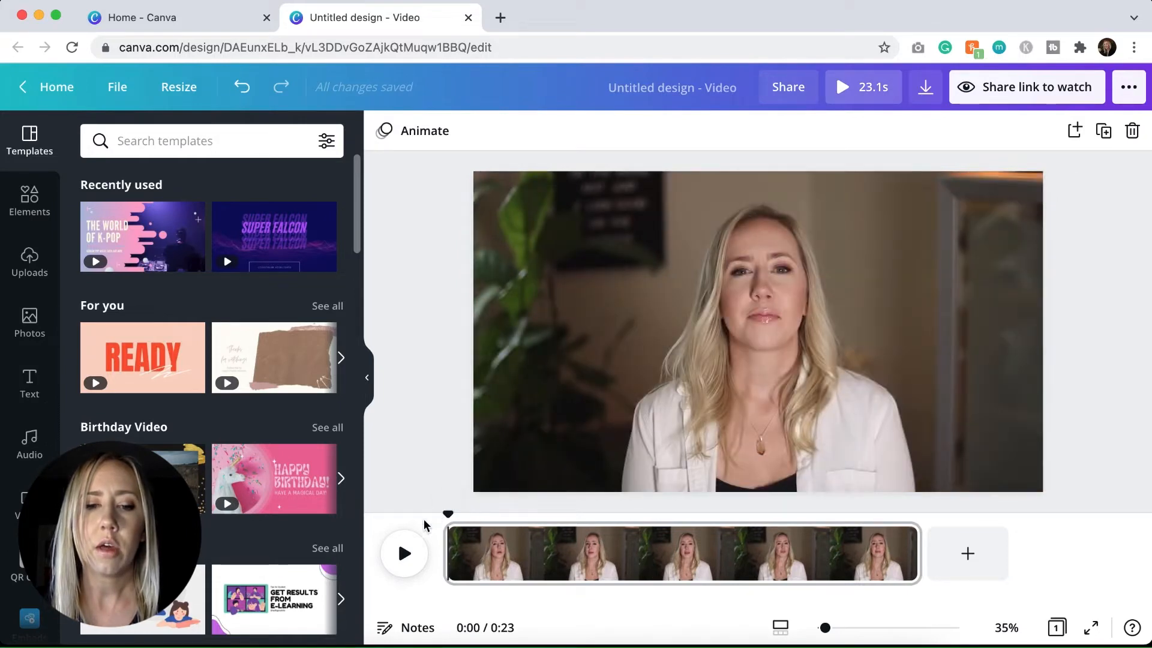
pyautogui.click(402, 555)
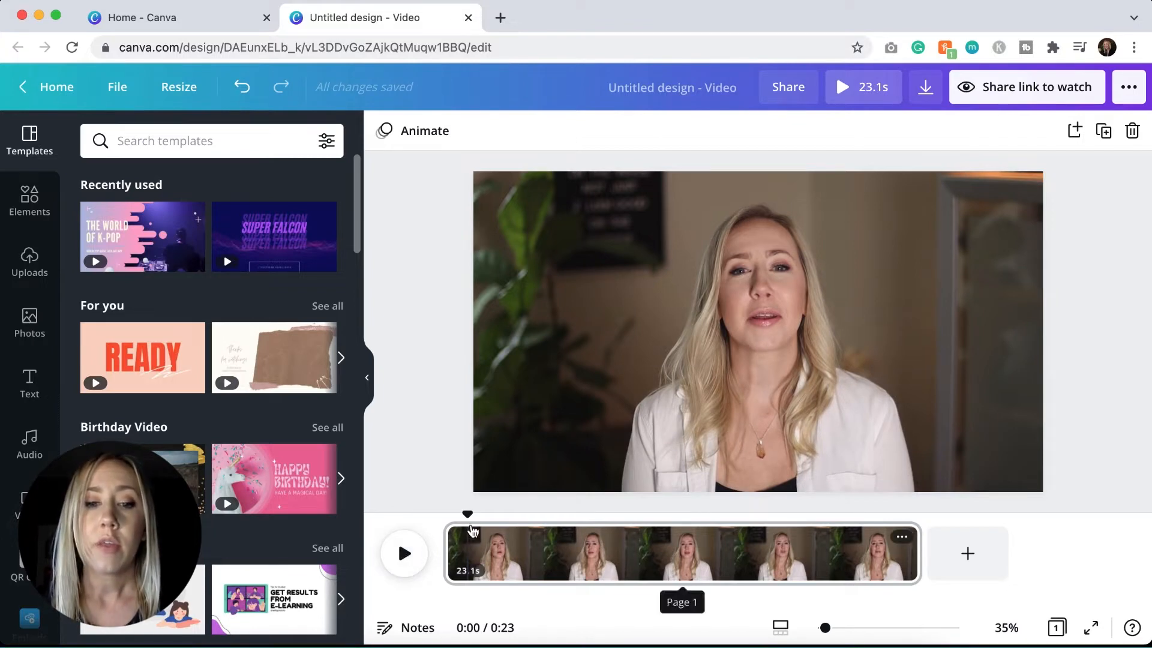
pyautogui.moveTo(466, 515); pyautogui.dragTo(856, 531)
pyautogui.click(404, 554)
pyautogui.click(403, 554)
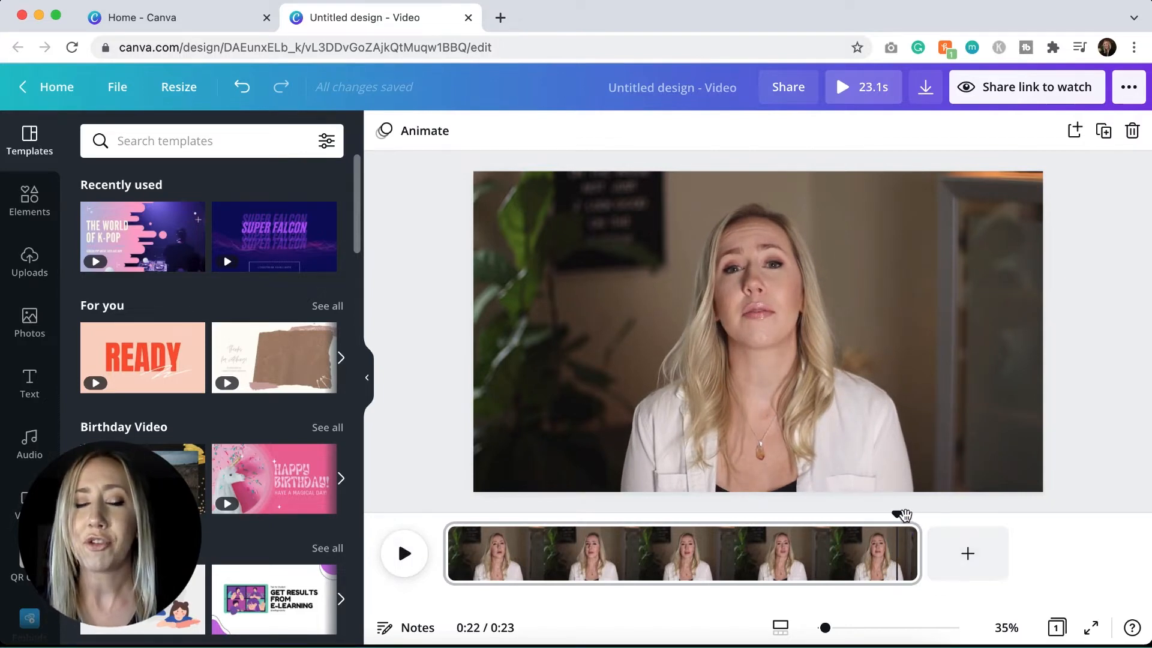
pyautogui.moveTo(901, 514); pyautogui.dragTo(884, 516)
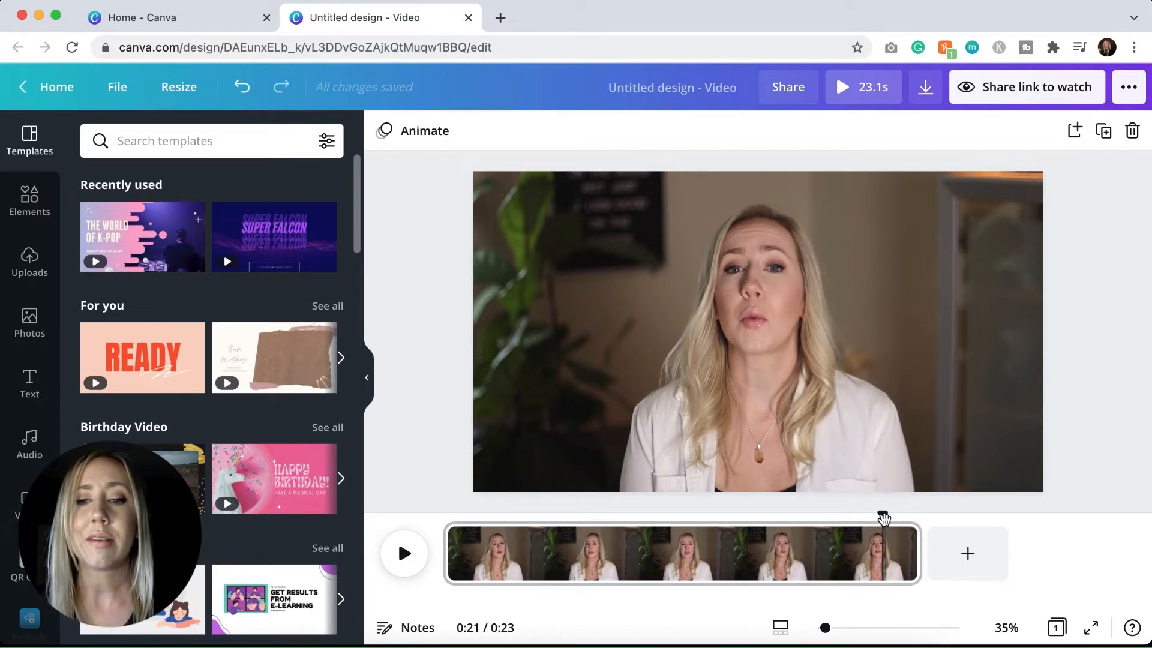
# Step: Split the clip at about 21 seconds, where the section to cut near its end begins
pyautogui.moveTo(825, 627)
pyautogui.mouseDown()
pyautogui.moveTo(844, 628)
pyautogui.moveTo(816, 628)
pyautogui.mouseUp()
pyautogui.click(781, 633)
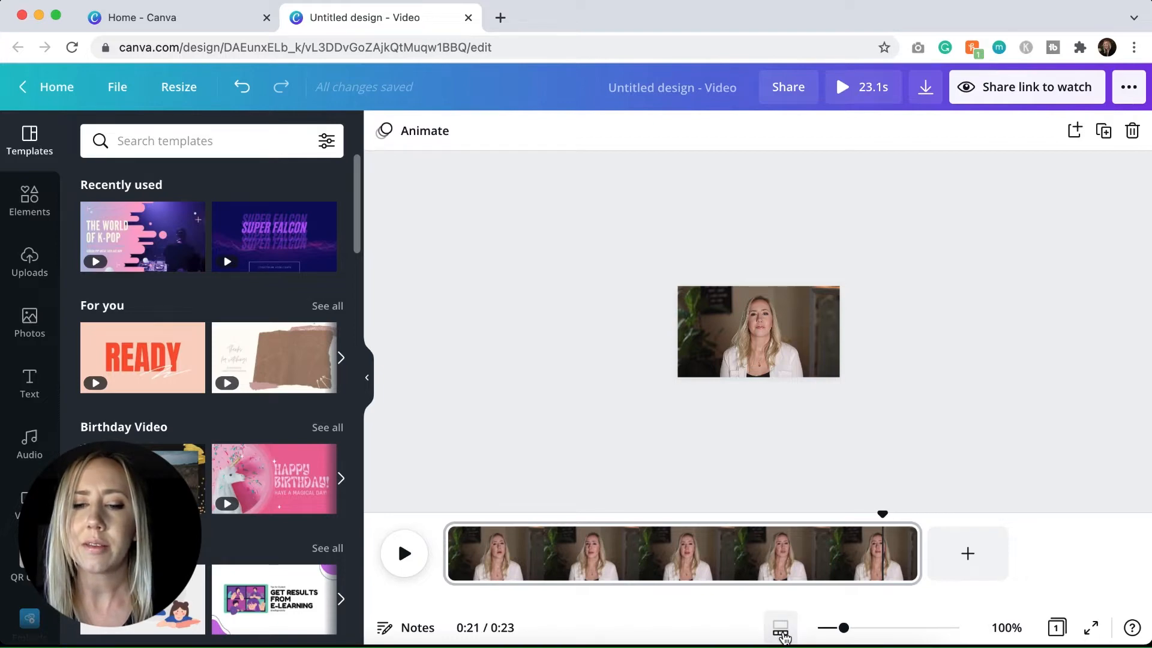
pyautogui.moveTo(844, 628); pyautogui.dragTo(869, 628)
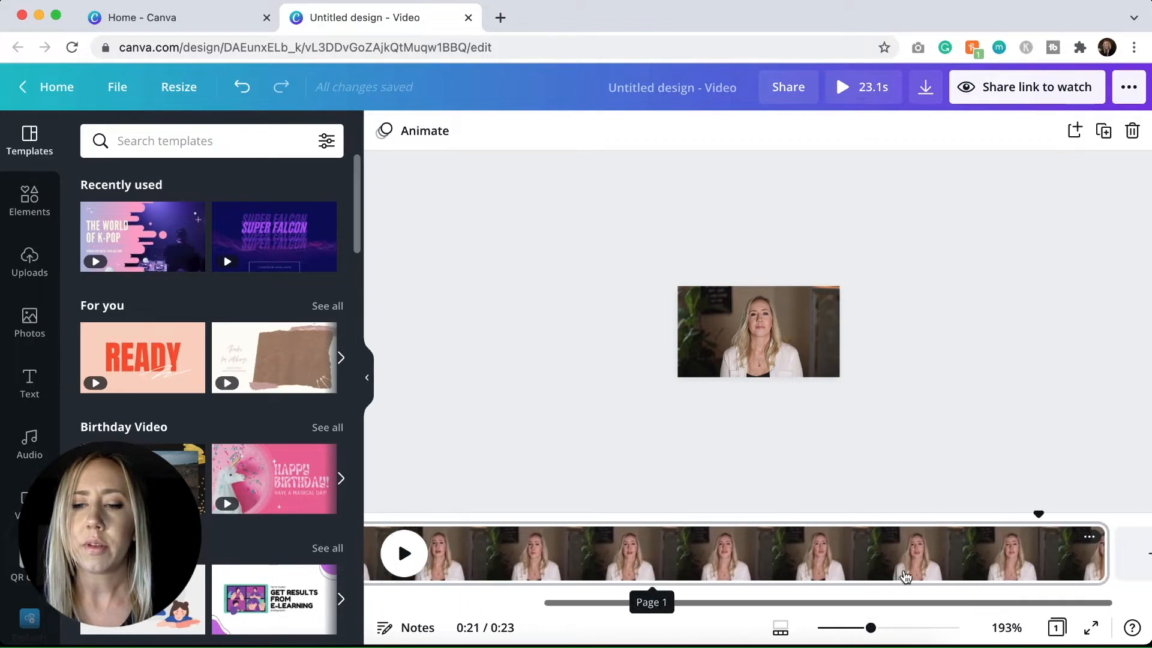
pyautogui.moveTo(984, 514); pyautogui.dragTo(953, 514)
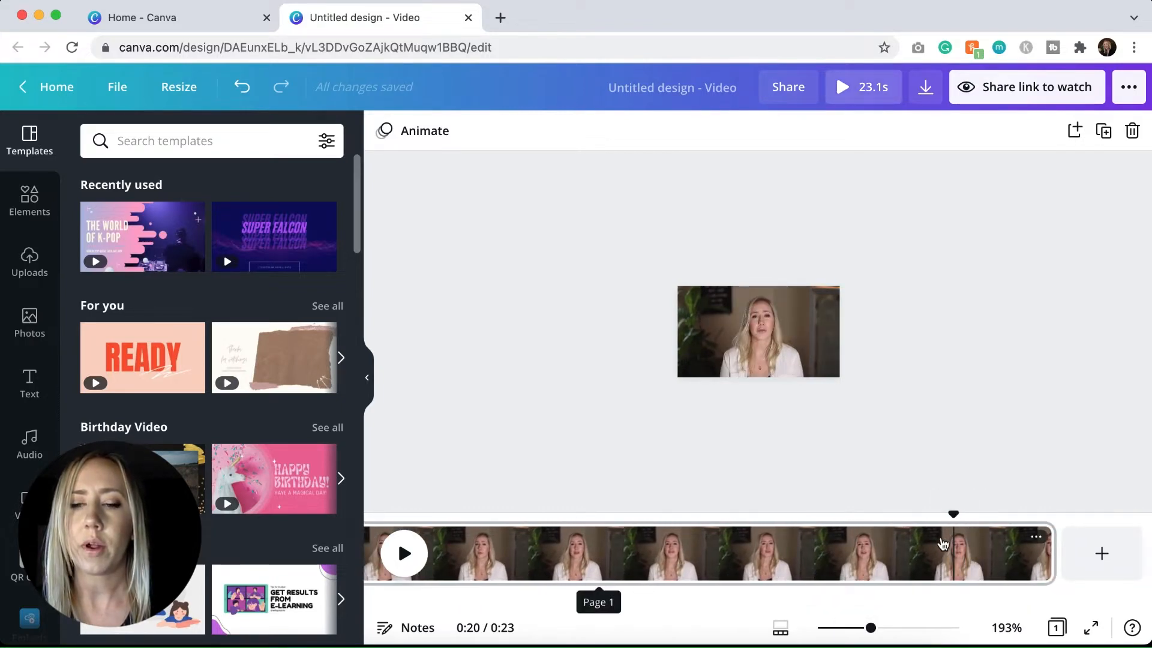
pyautogui.press('space')
pyautogui.press('space')
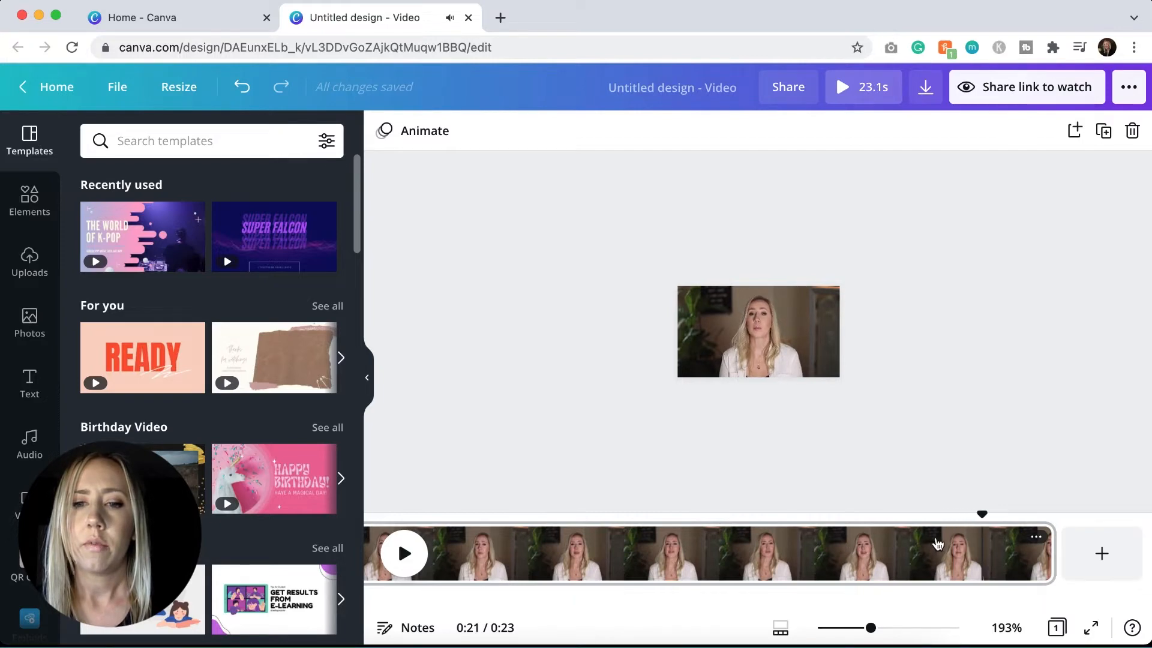
pyautogui.moveTo(982, 514); pyautogui.dragTo(971, 516)
pyautogui.press('space')
pyautogui.press('space')
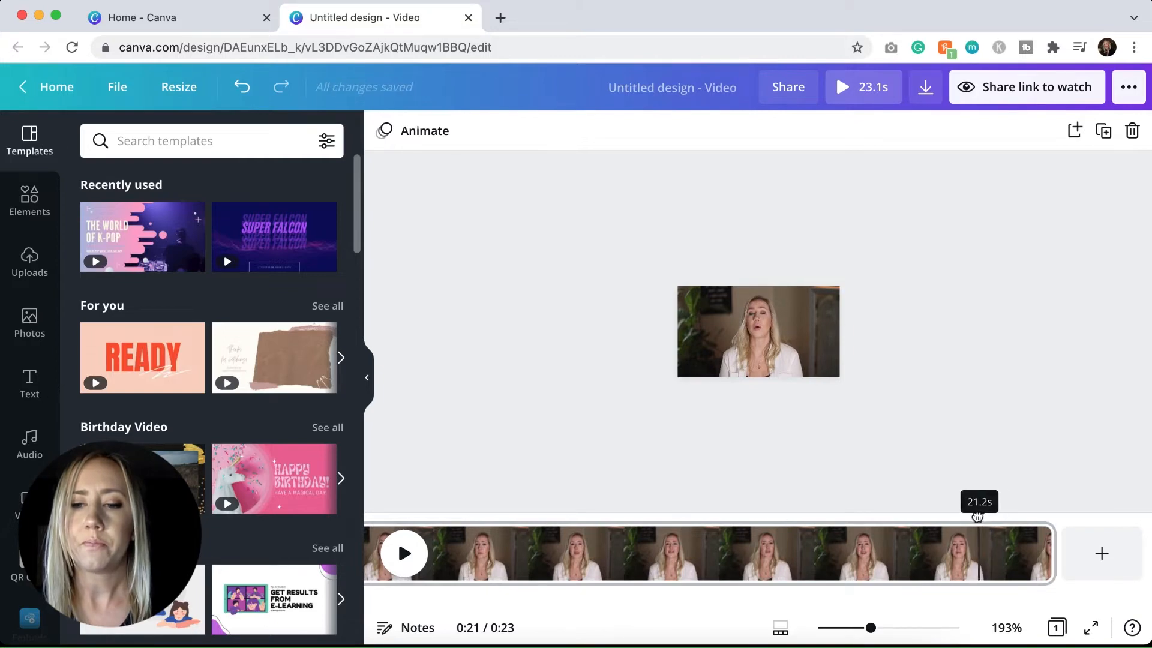
pyautogui.rightClick(972, 552)
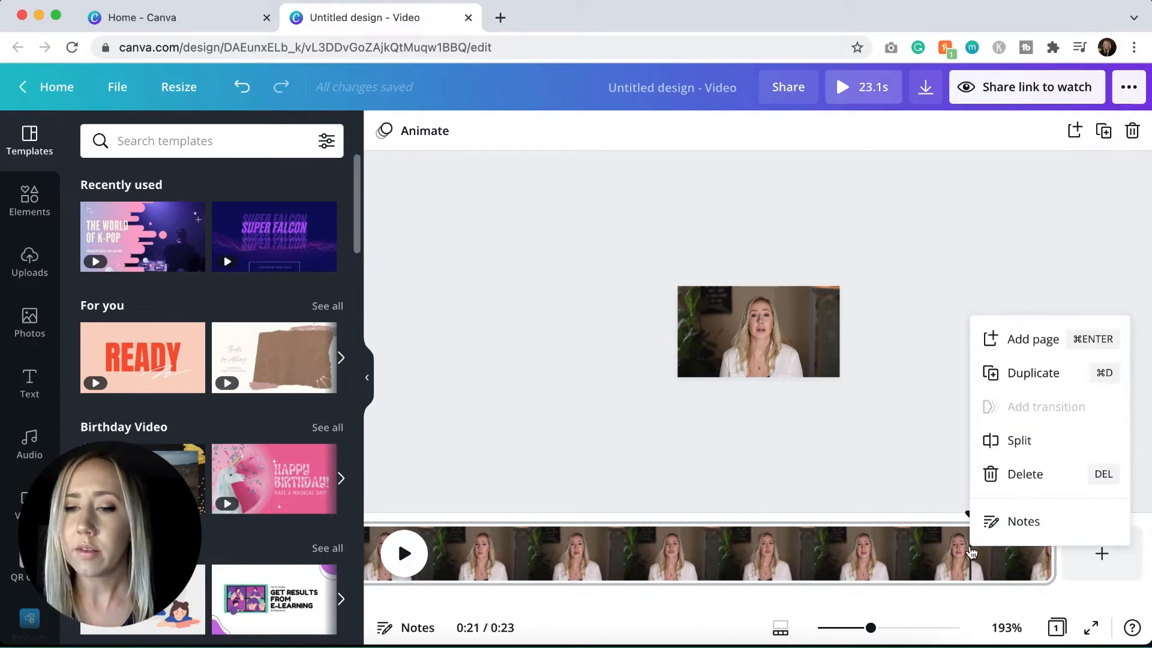
pyautogui.click(1008, 443)
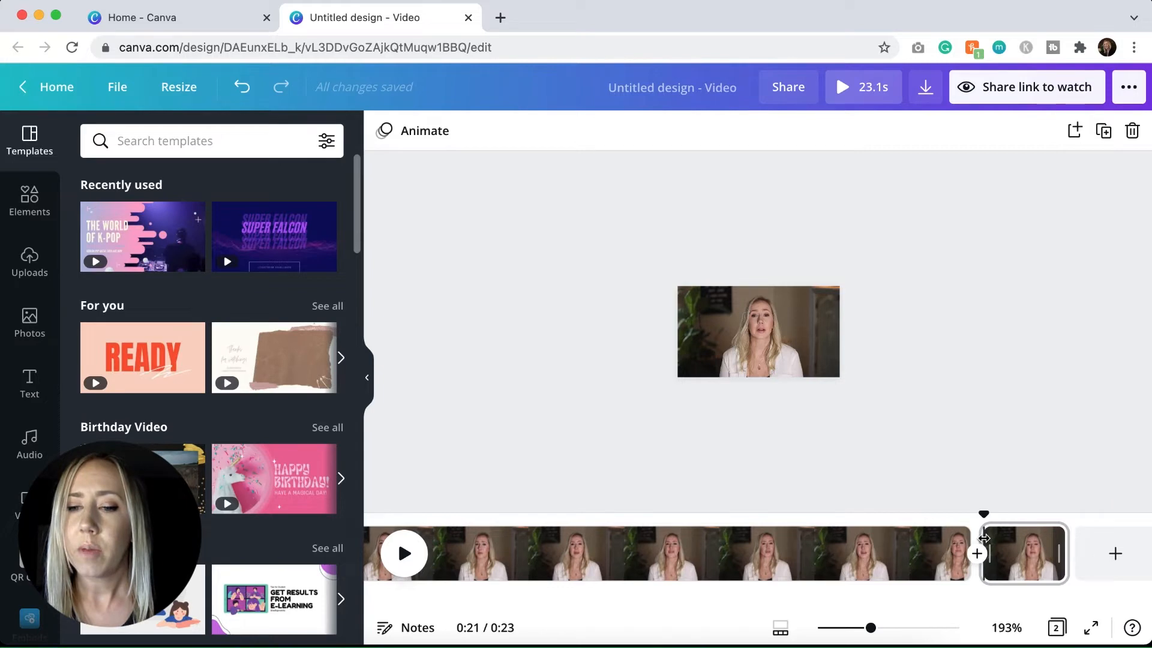
# Step: Trim the beginning of the split-off second clip until the whole video lasts 22.6 seconds, and play across the cut
pyautogui.moveTo(981, 538)
pyautogui.mouseDown()
pyautogui.moveTo(1000, 538)
pyautogui.moveTo(990, 537)
pyautogui.mouseUp()
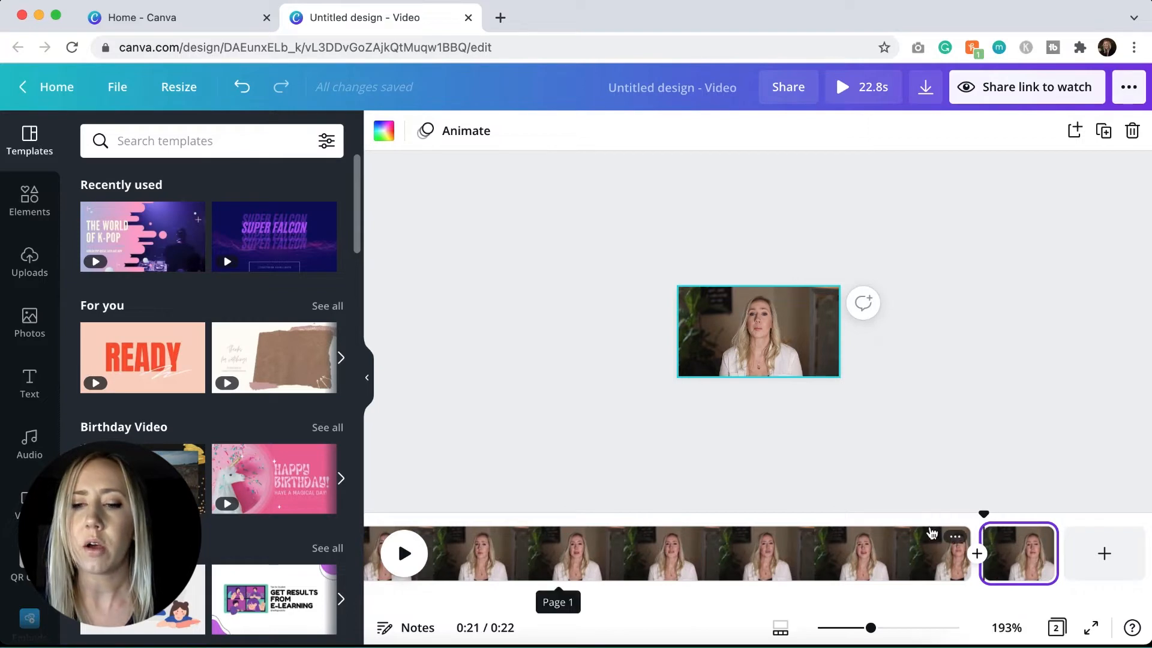
pyautogui.moveTo(983, 514); pyautogui.dragTo(936, 514)
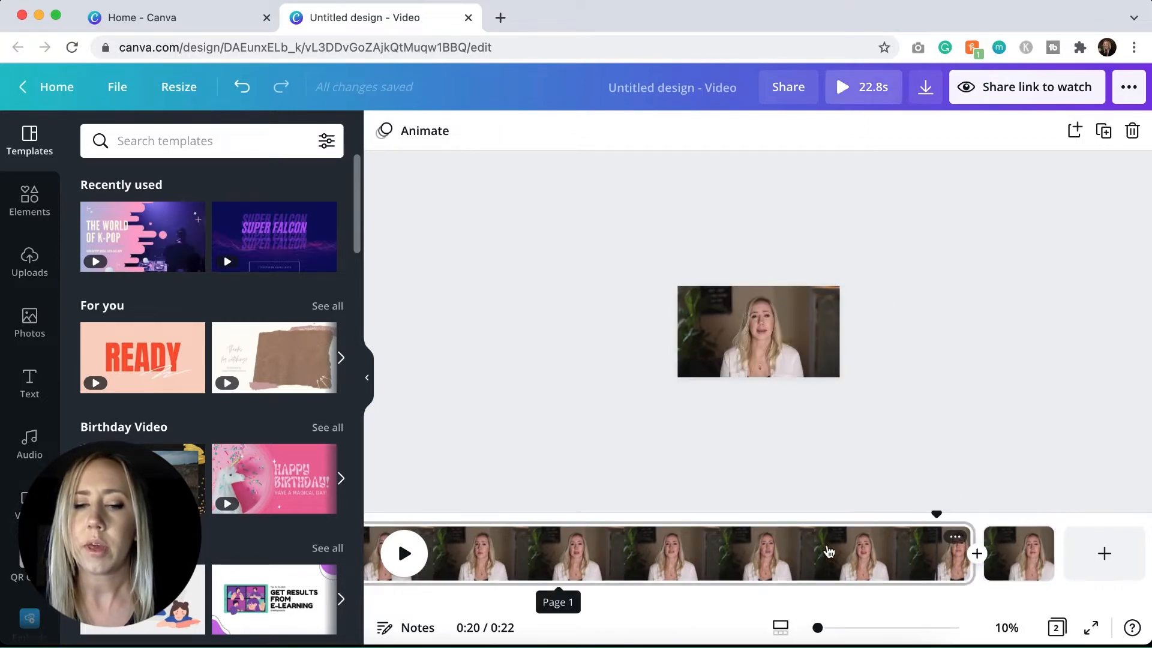
pyautogui.click(393, 555)
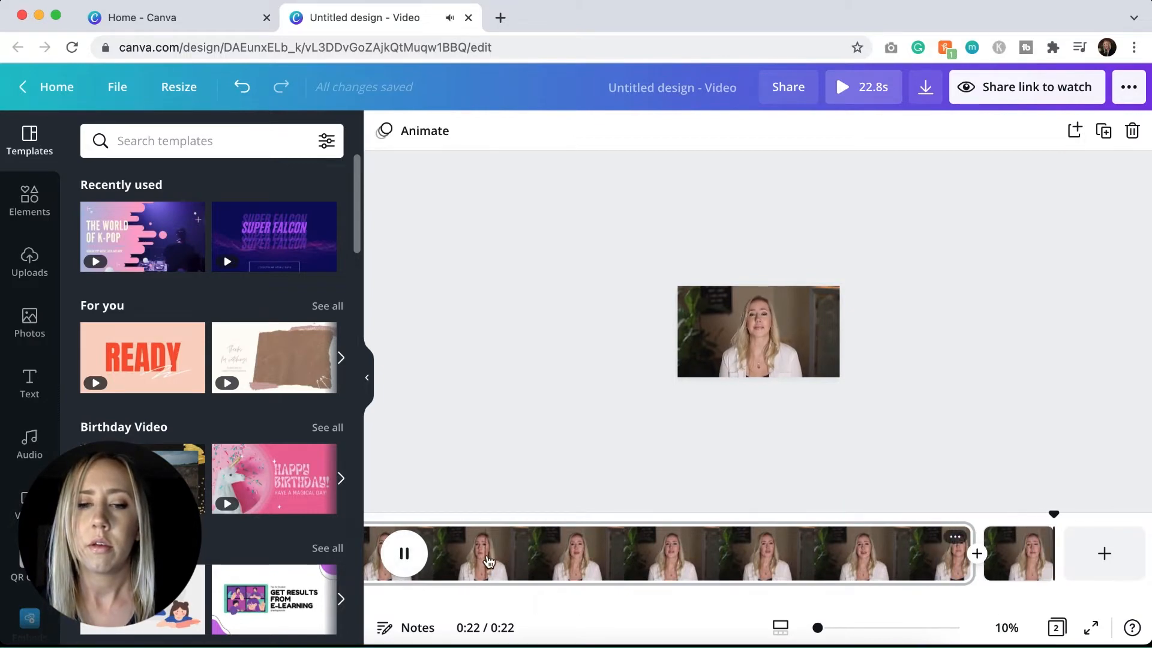
pyautogui.moveTo(987, 538); pyautogui.dragTo(985, 543)
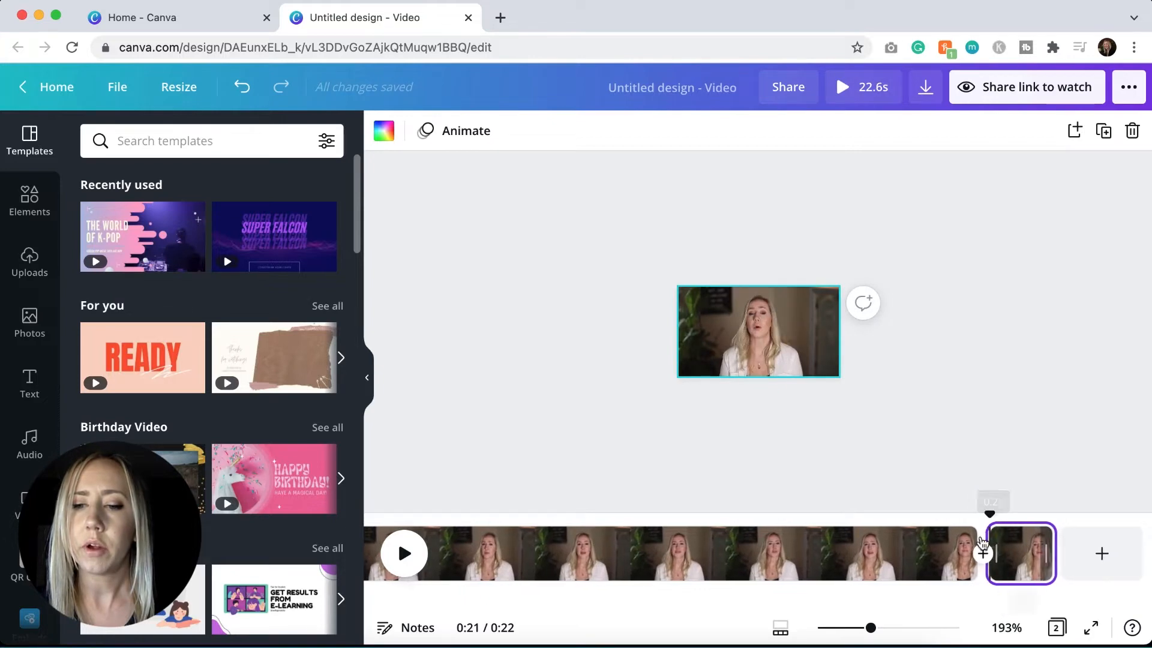
pyautogui.click(937, 529)
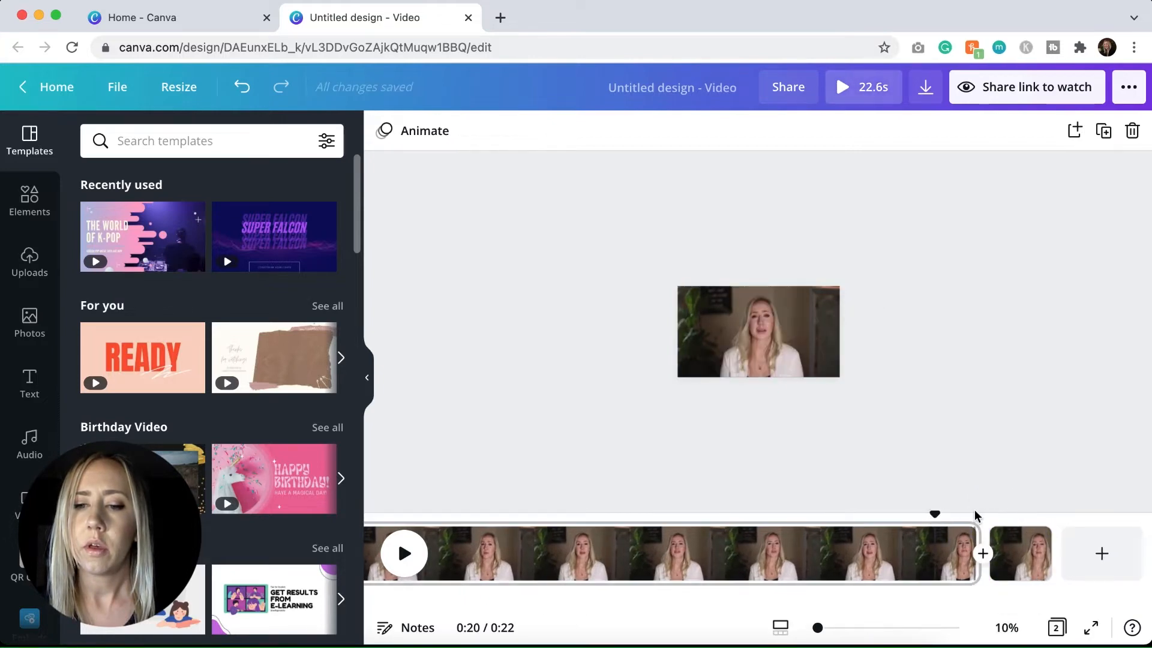
pyautogui.click(400, 555)
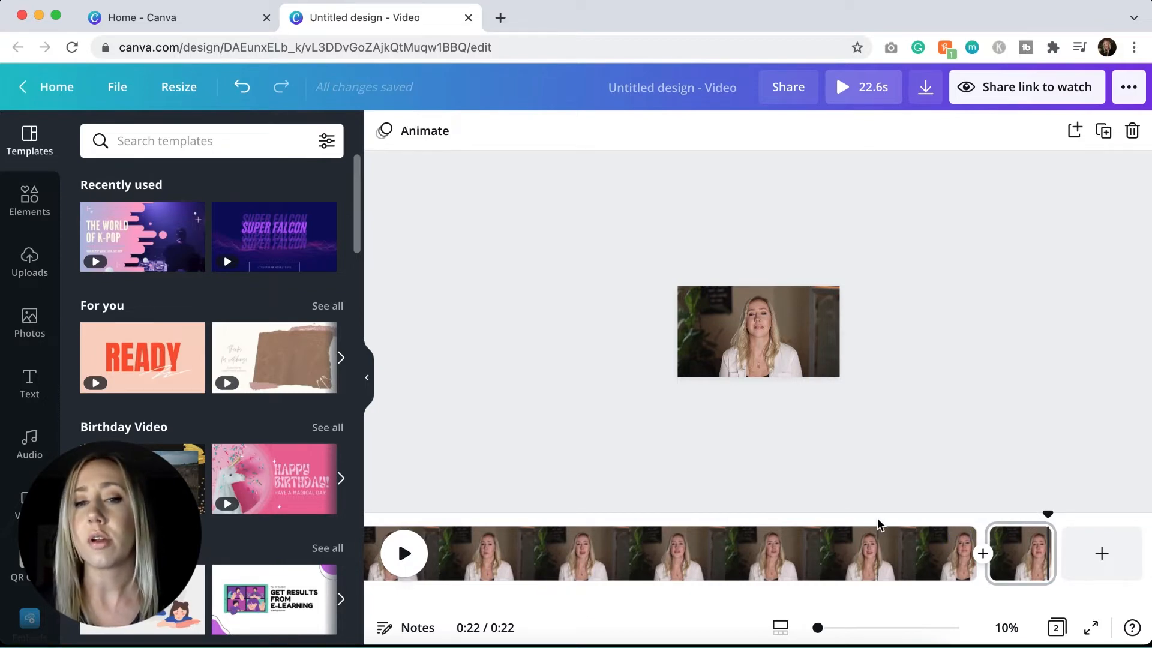
pyautogui.hscroll(-1, 878, 518)
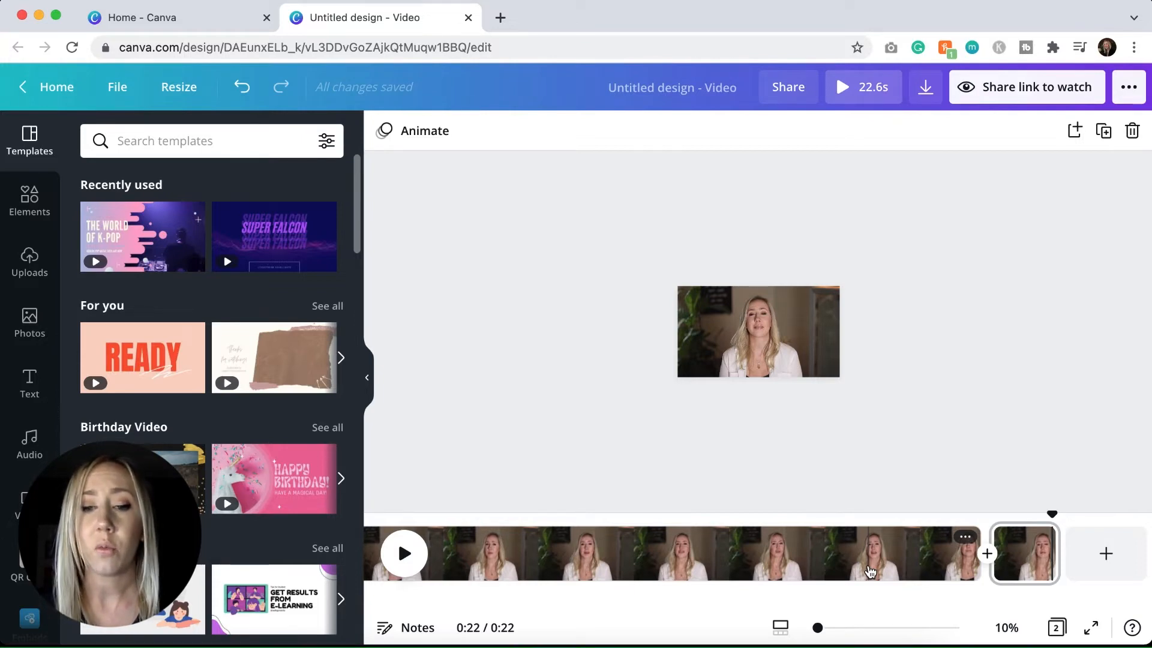
pyautogui.hscroll(1, 870, 571)
pyautogui.hscroll(-1, 870, 571)
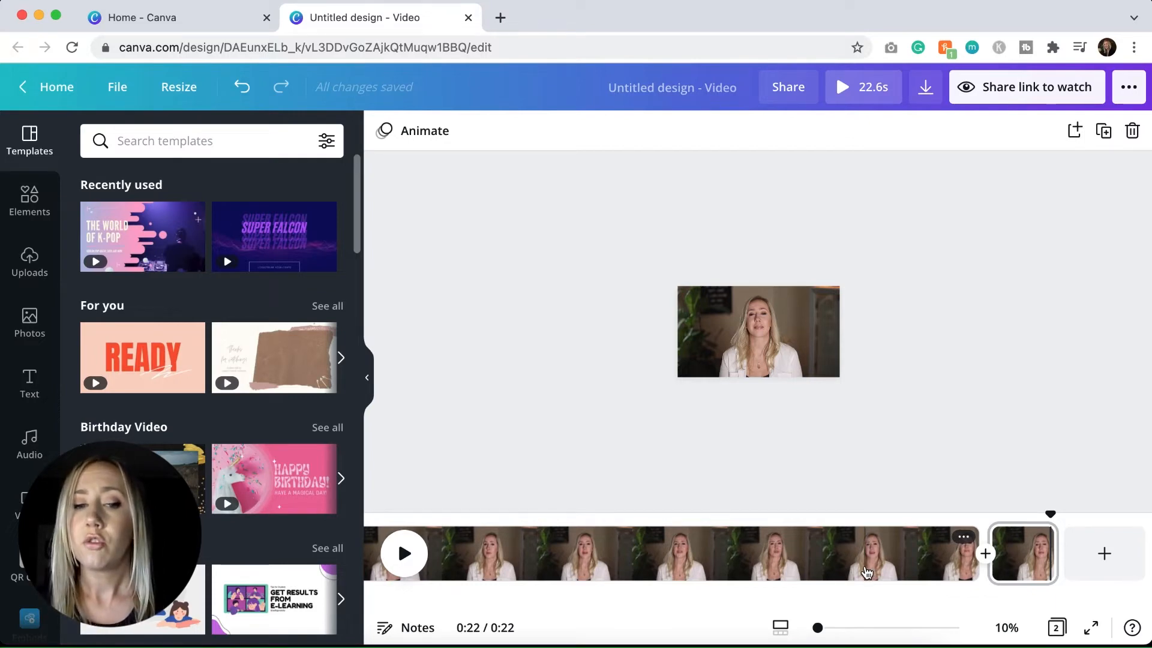
pyautogui.click(866, 573)
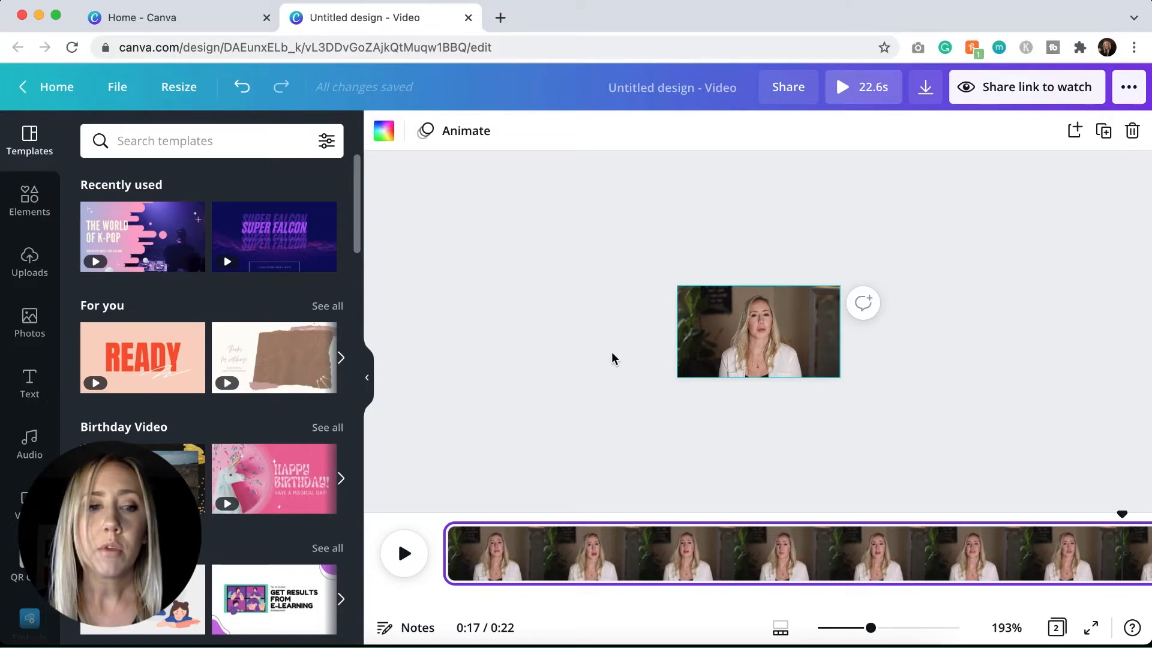
# Step: Browse the audio library and filter its tracks to instrumentals
pyautogui.click(30, 444)
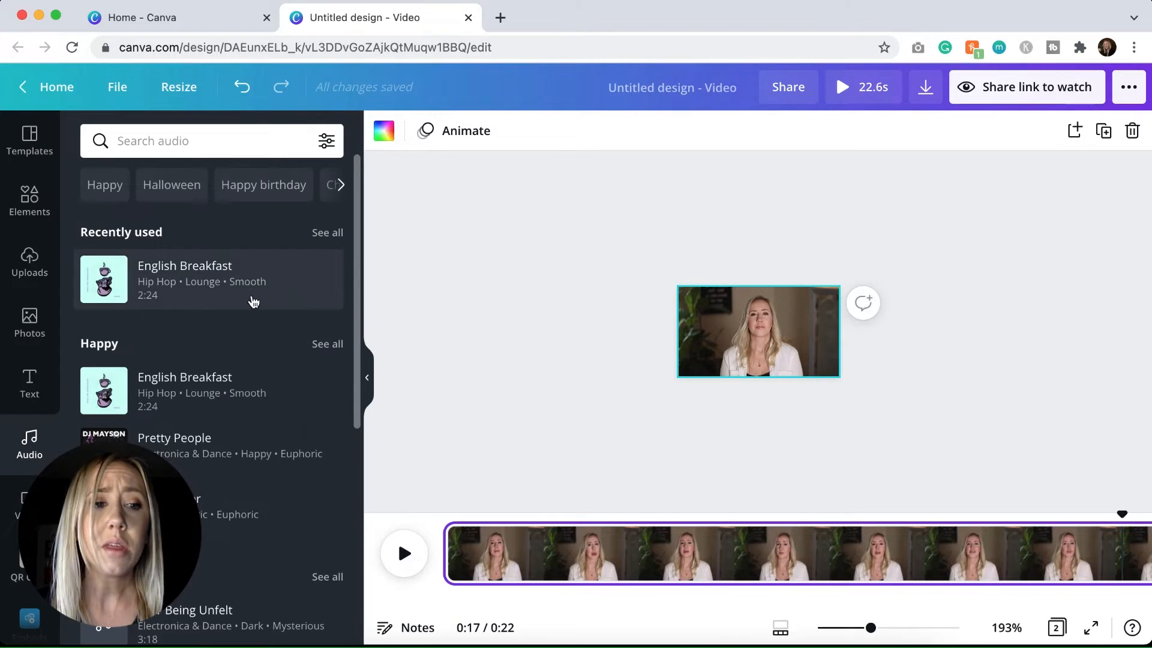
pyautogui.scroll(-3, 221, 318)
pyautogui.scroll(-3, 222, 319)
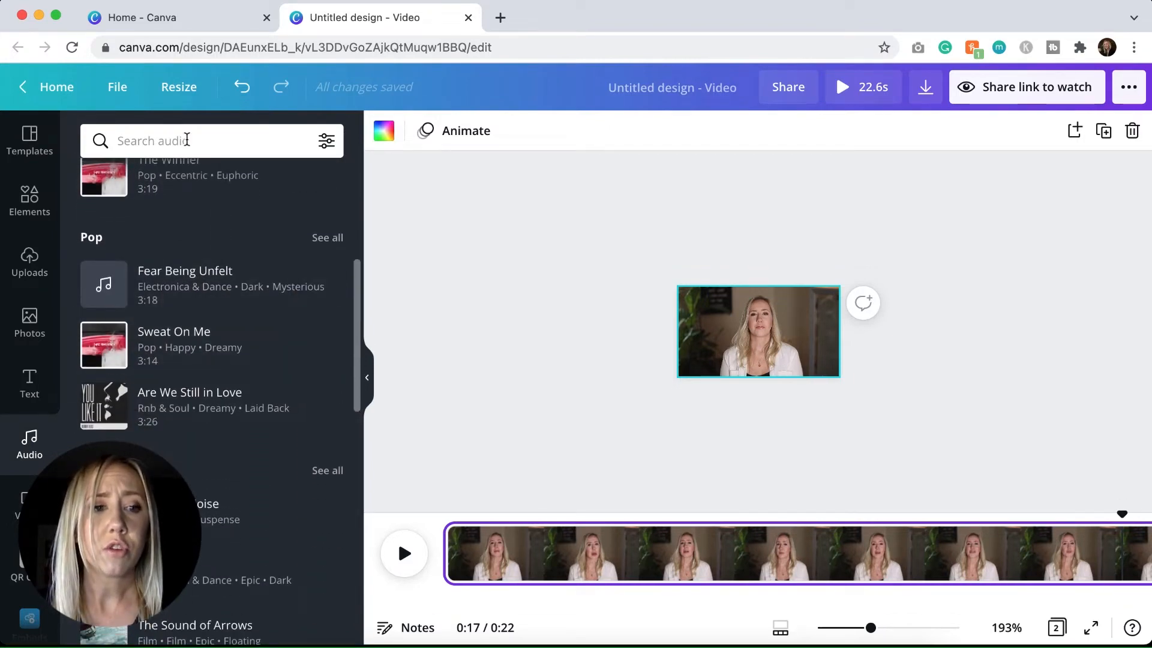
pyautogui.click(327, 142)
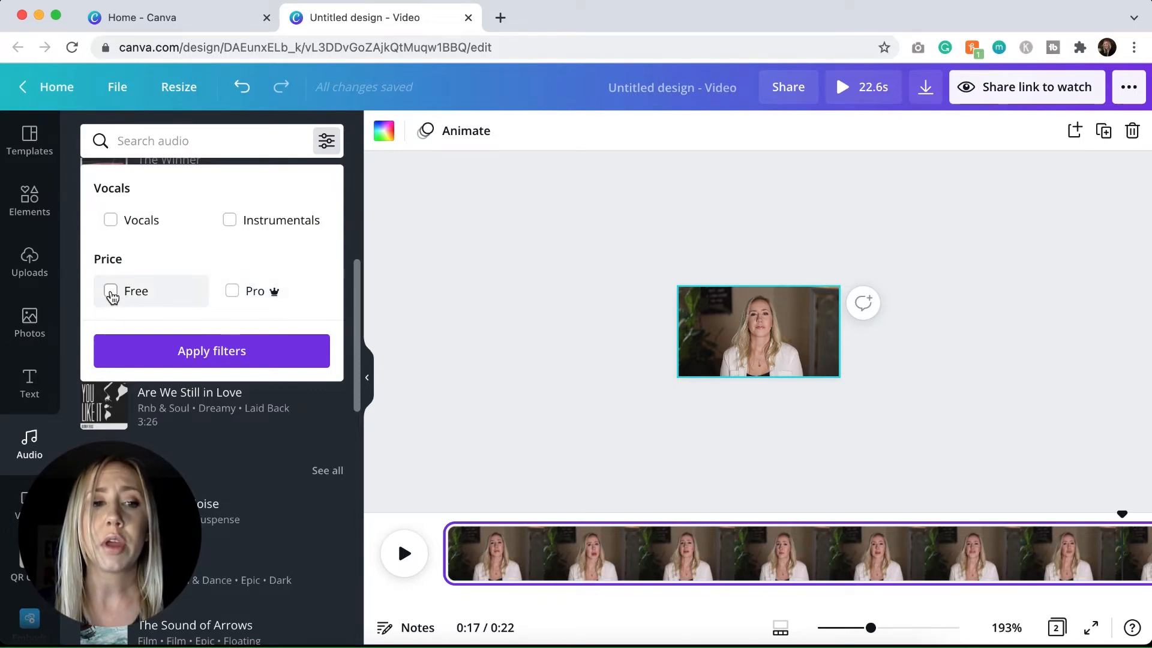
pyautogui.click(230, 222)
pyautogui.click(231, 355)
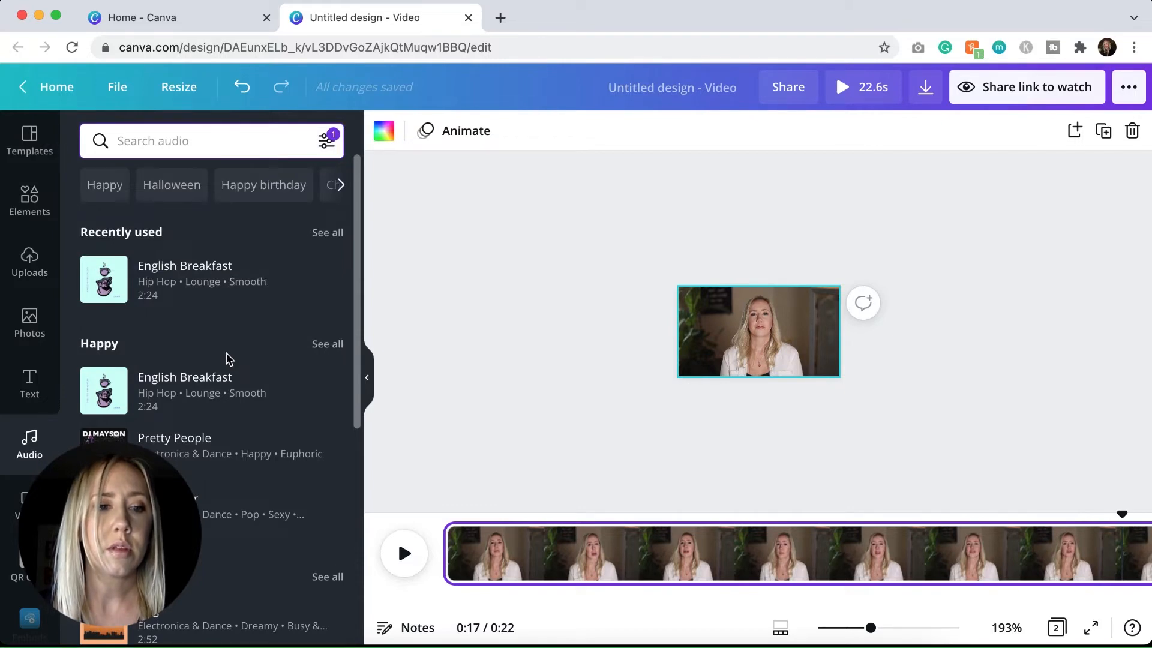
# Step: Add the English Breakfast track to the video and move it so the music starts at the very beginning
pyautogui.scroll(-2, 226, 354)
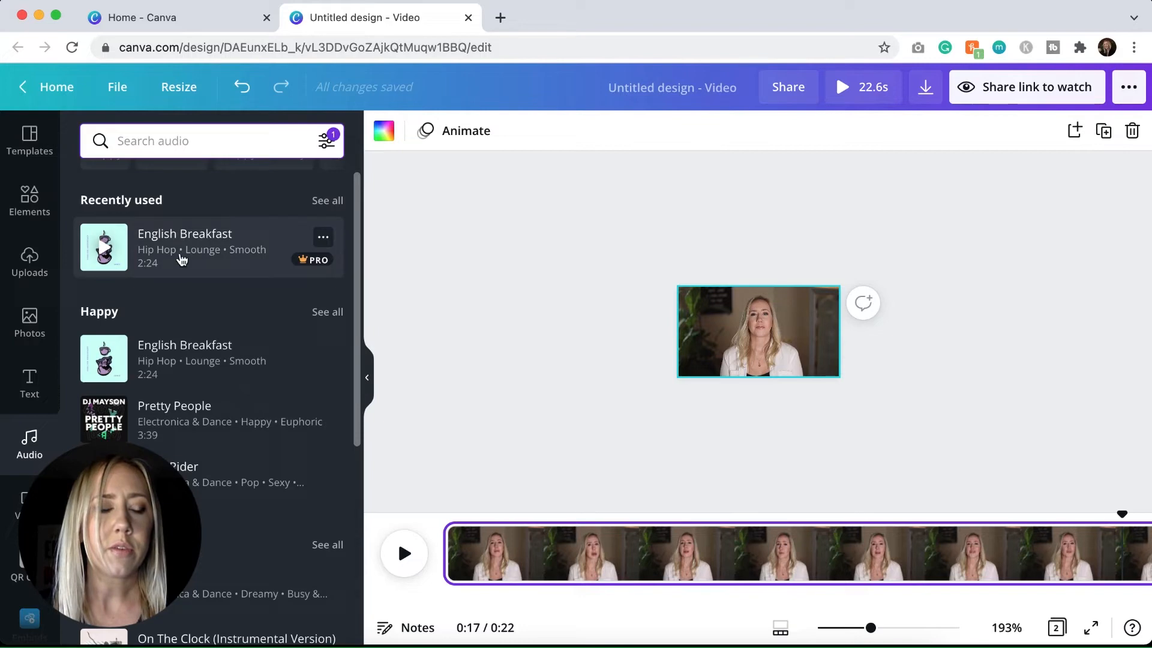
pyautogui.moveTo(160, 241); pyautogui.dragTo(487, 594)
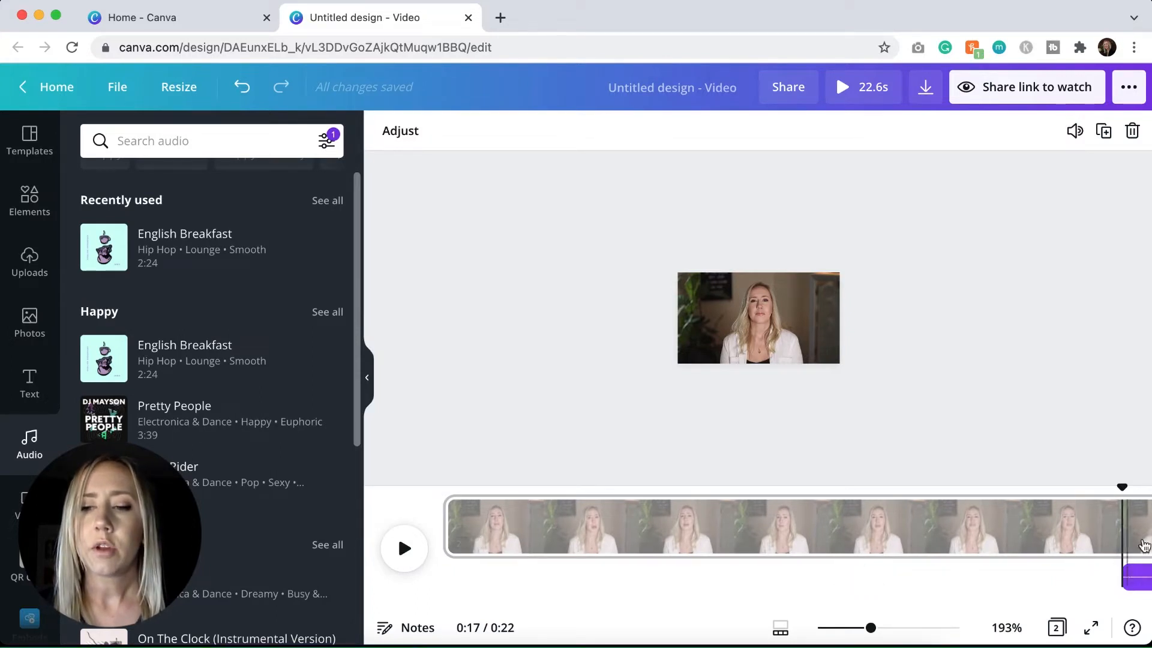
pyautogui.hscroll(5, 1115, 489)
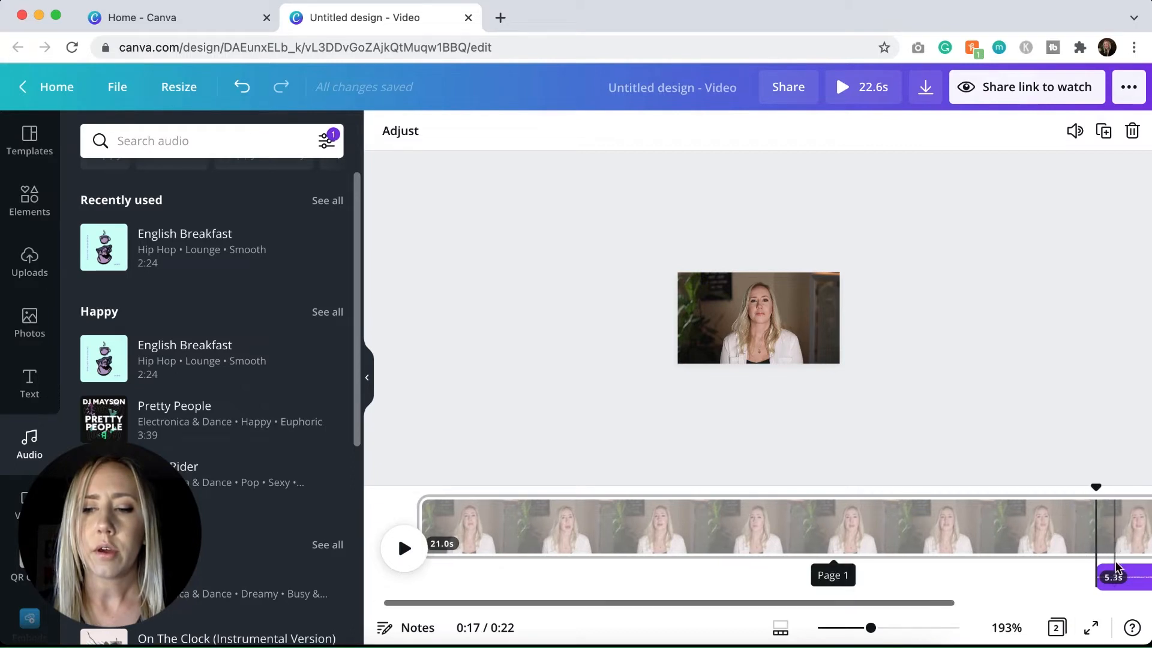
pyautogui.hscroll(3, 1116, 564)
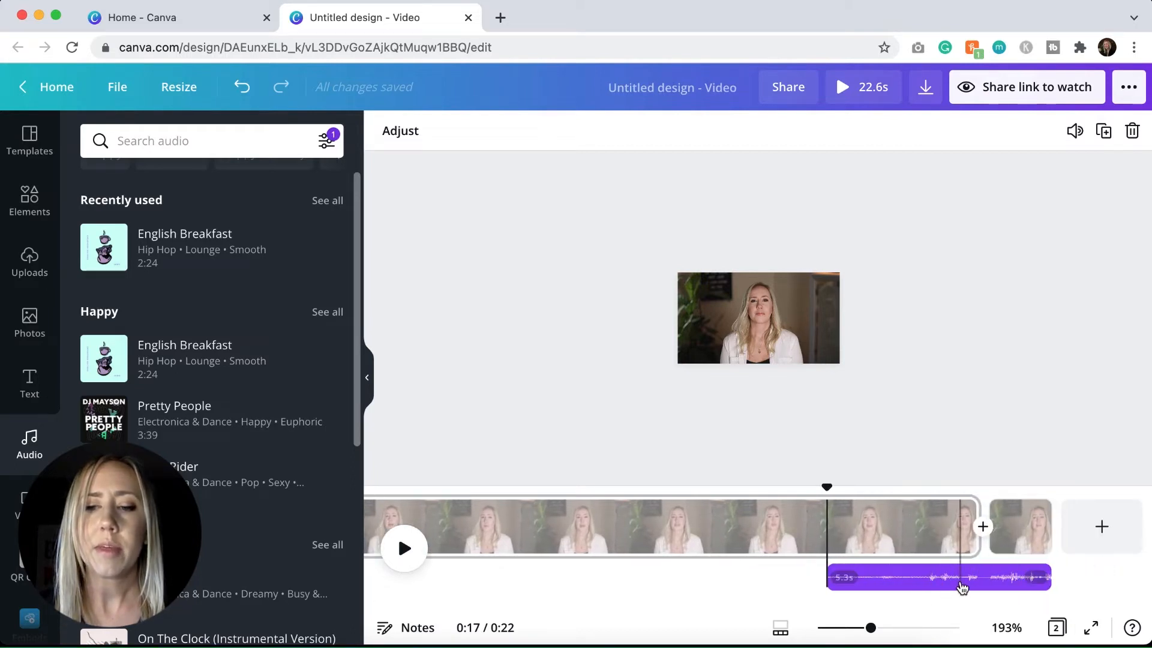
pyautogui.hscroll(-6, 922, 577)
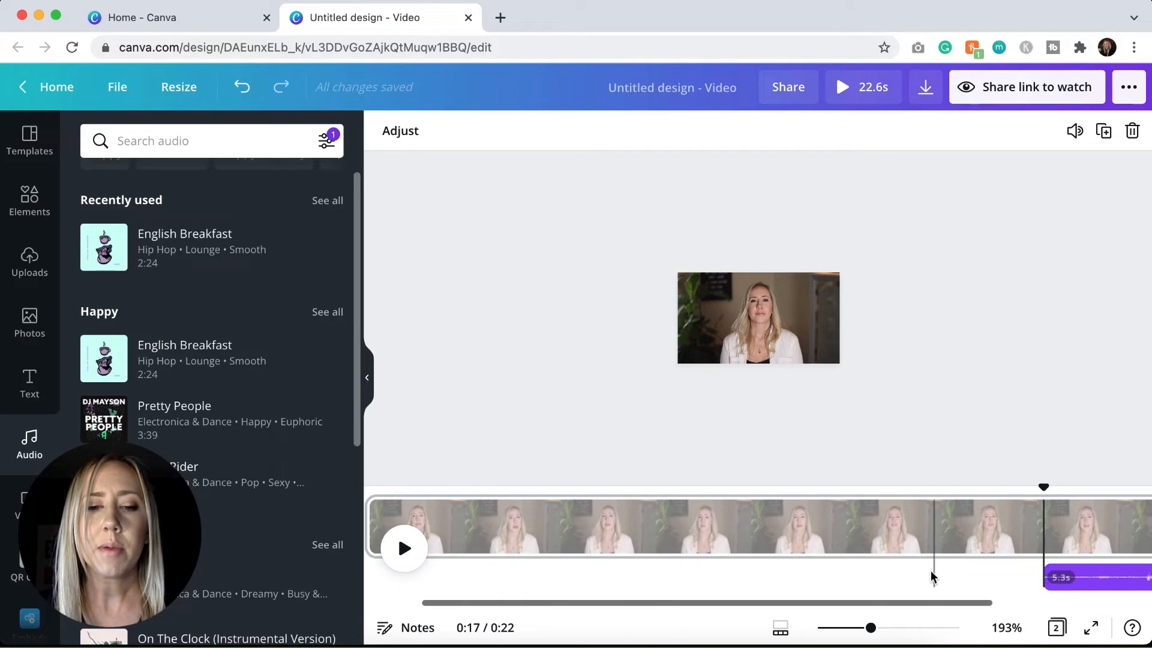
pyautogui.hscroll(3, 1114, 579)
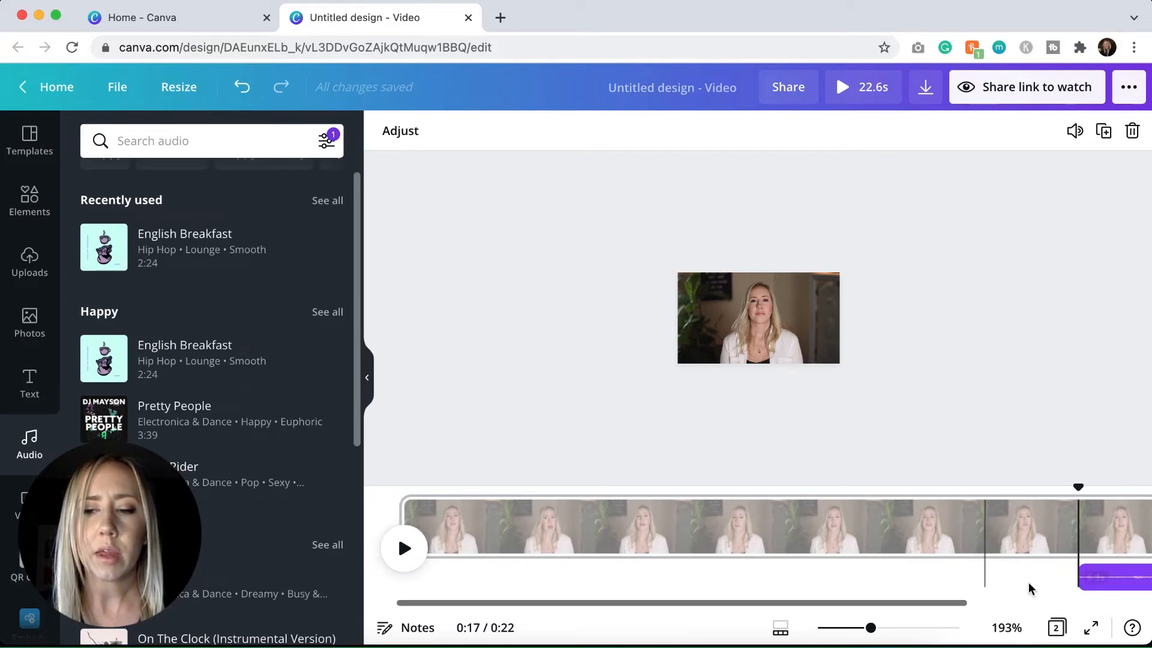
pyautogui.moveTo(1115, 578); pyautogui.dragTo(670, 577)
pyautogui.hscroll(10, 621, 556)
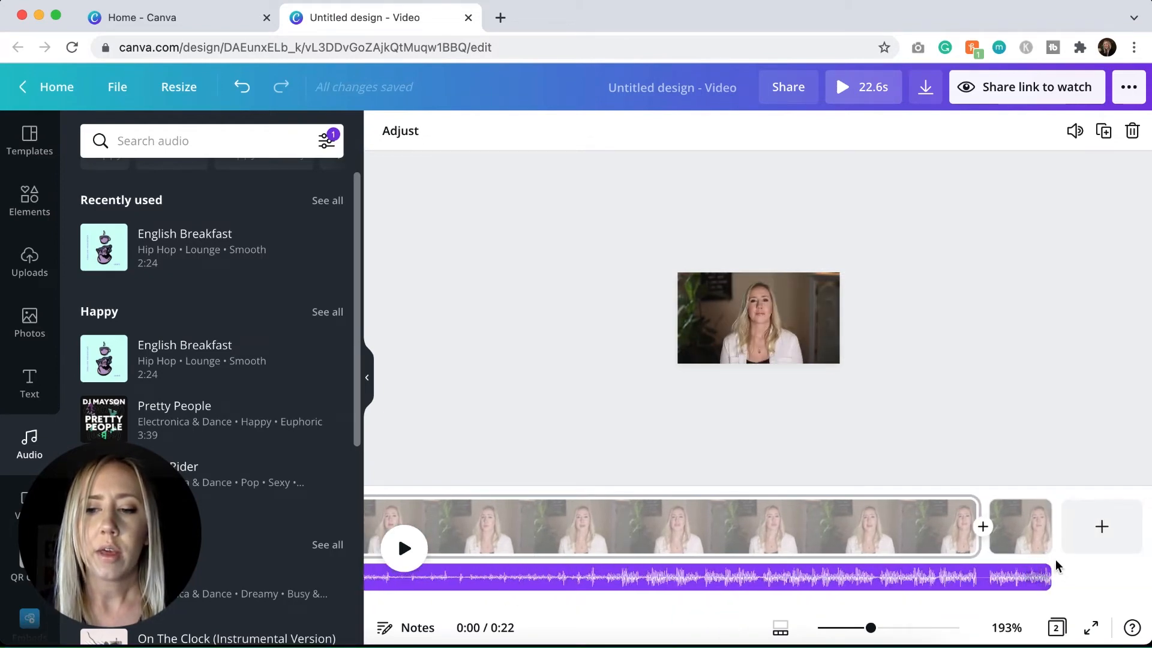
pyautogui.hscroll(-10, 599, 580)
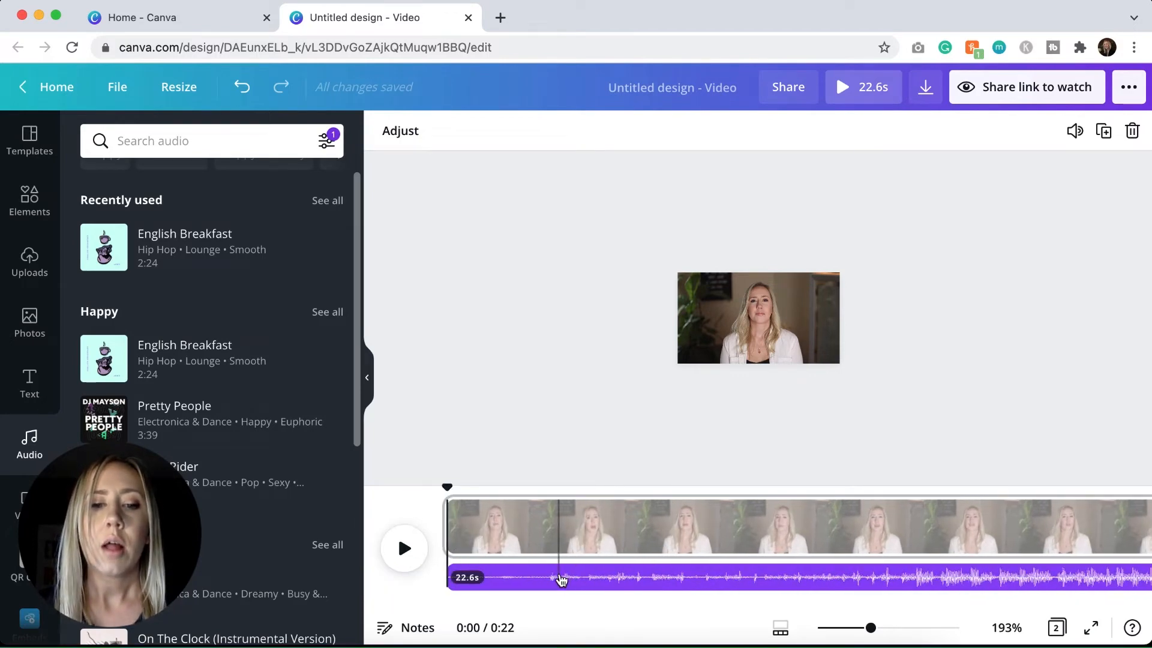
pyautogui.hscroll(1, 558, 581)
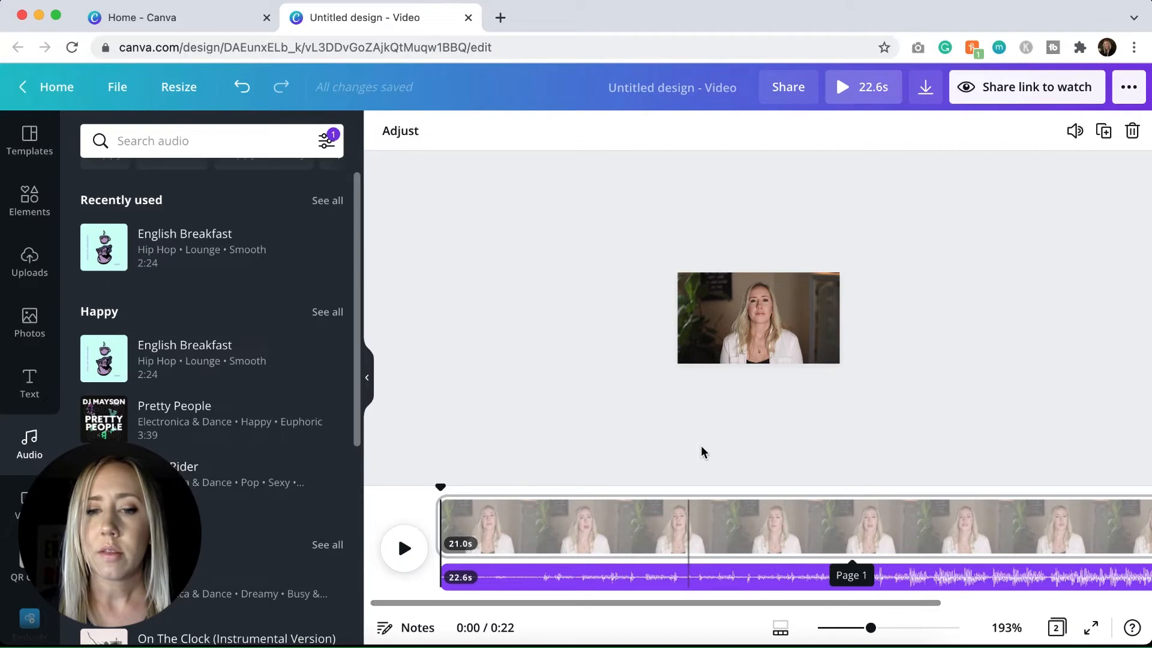
# Step: Play the video with its music, then trim the track's beginning to a 20.3-second length and realign it with the video's start
pyautogui.click(403, 549)
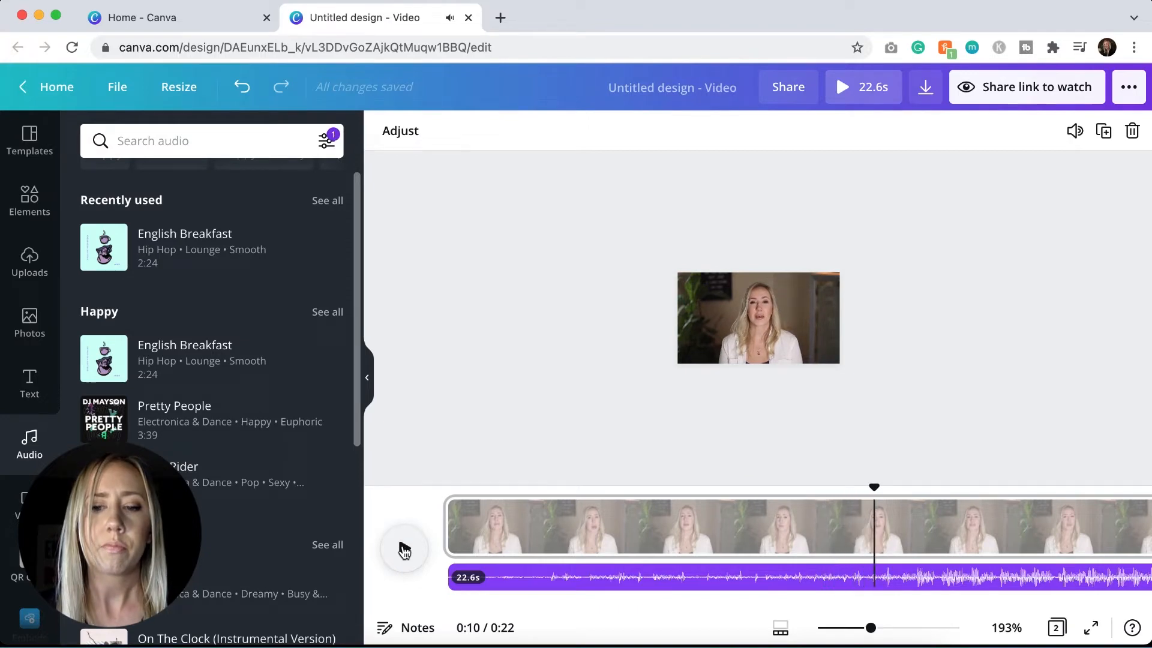
pyautogui.click(402, 549)
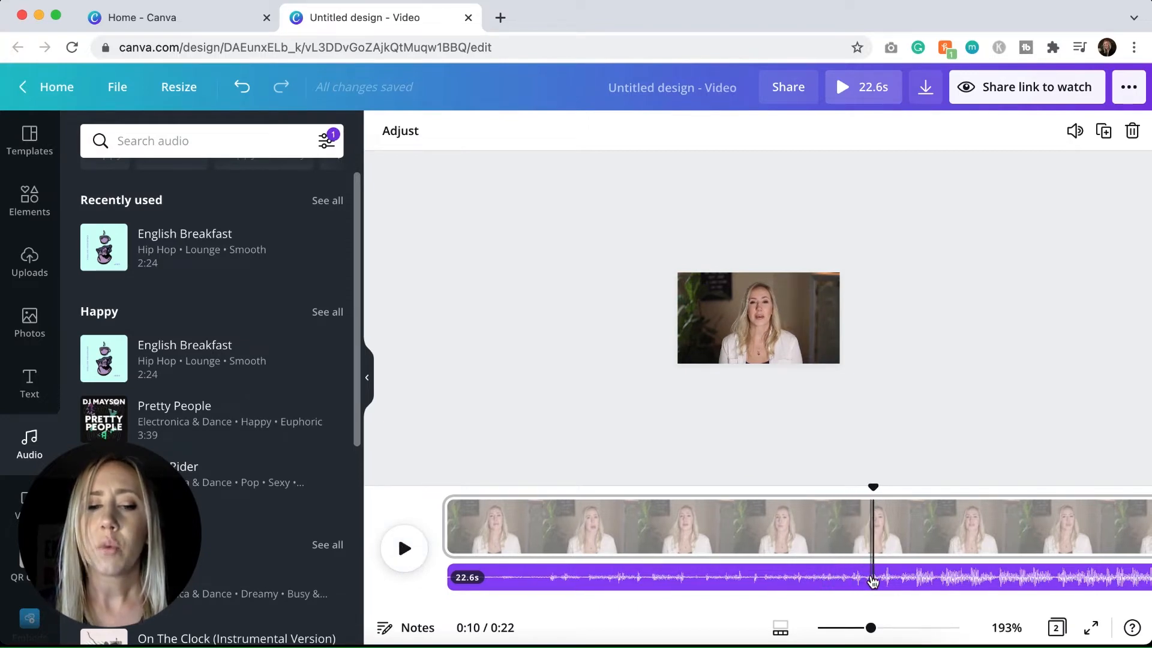
pyautogui.moveTo(448, 577); pyautogui.dragTo(538, 577)
pyautogui.moveTo(728, 579); pyautogui.dragTo(630, 581)
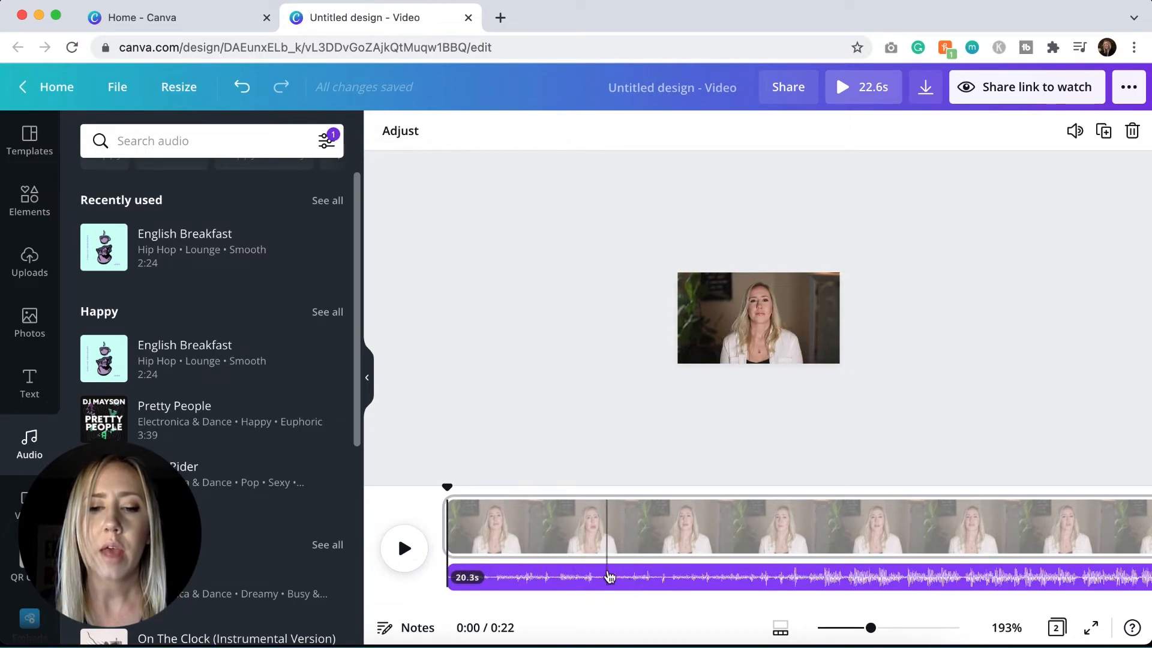
# Step: Lower the music track's volume to 30, play the video from about 2 seconds to judge it, and reduce the volume to 27
pyautogui.click(618, 577)
pyautogui.click(645, 583)
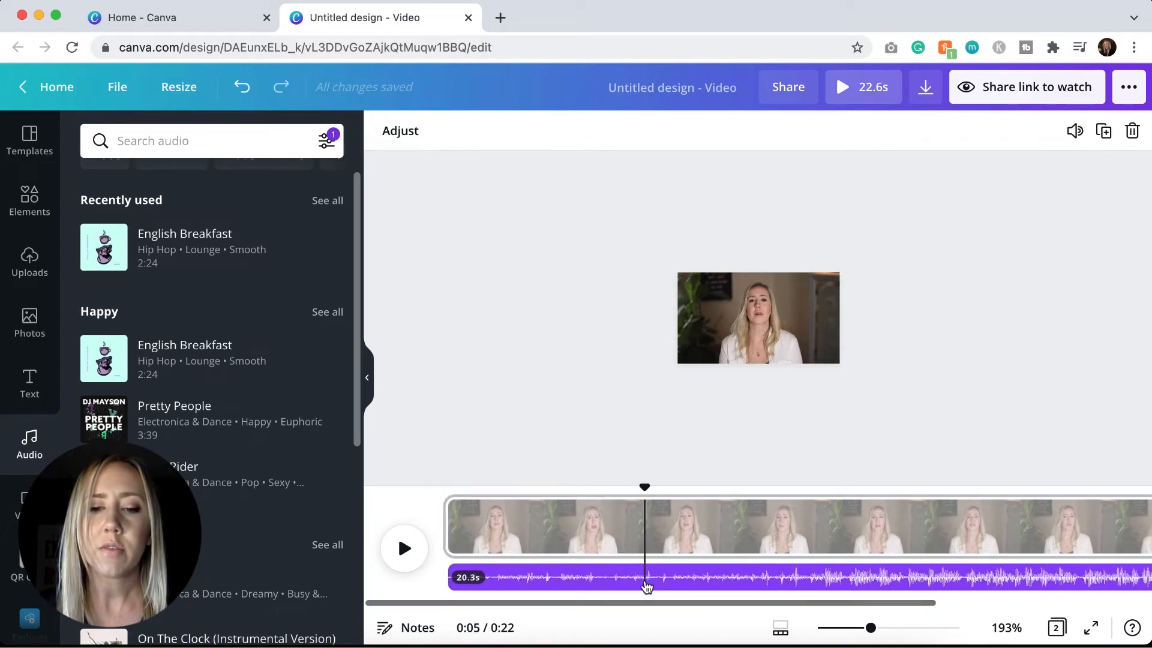
pyautogui.click(550, 577)
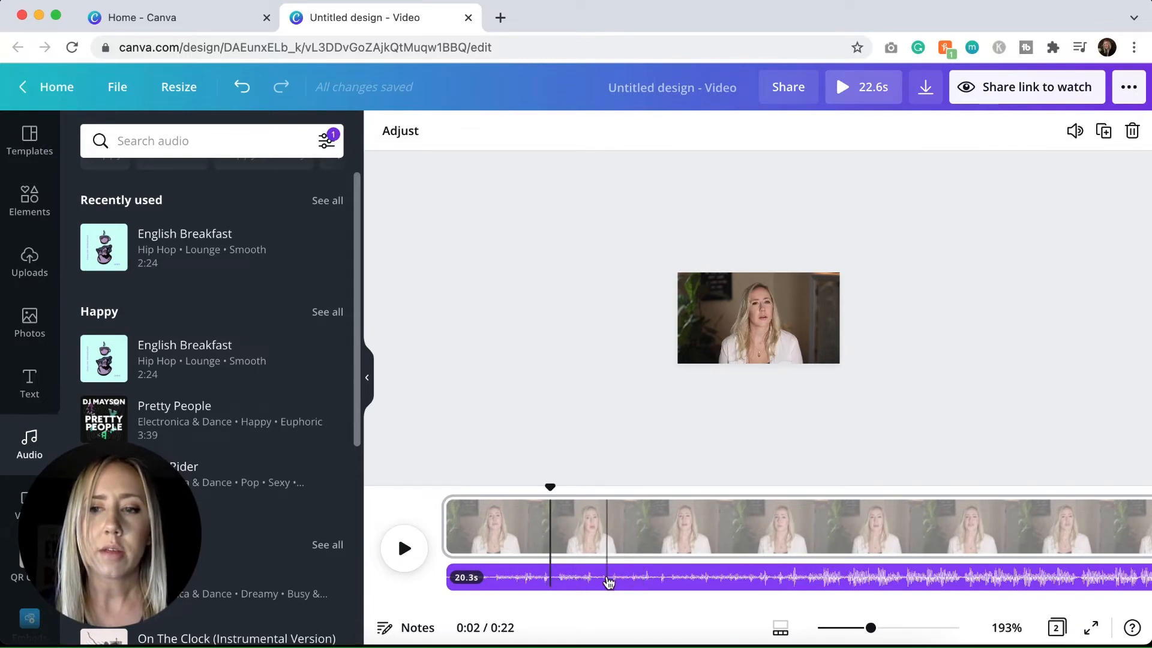
pyautogui.click(1075, 133)
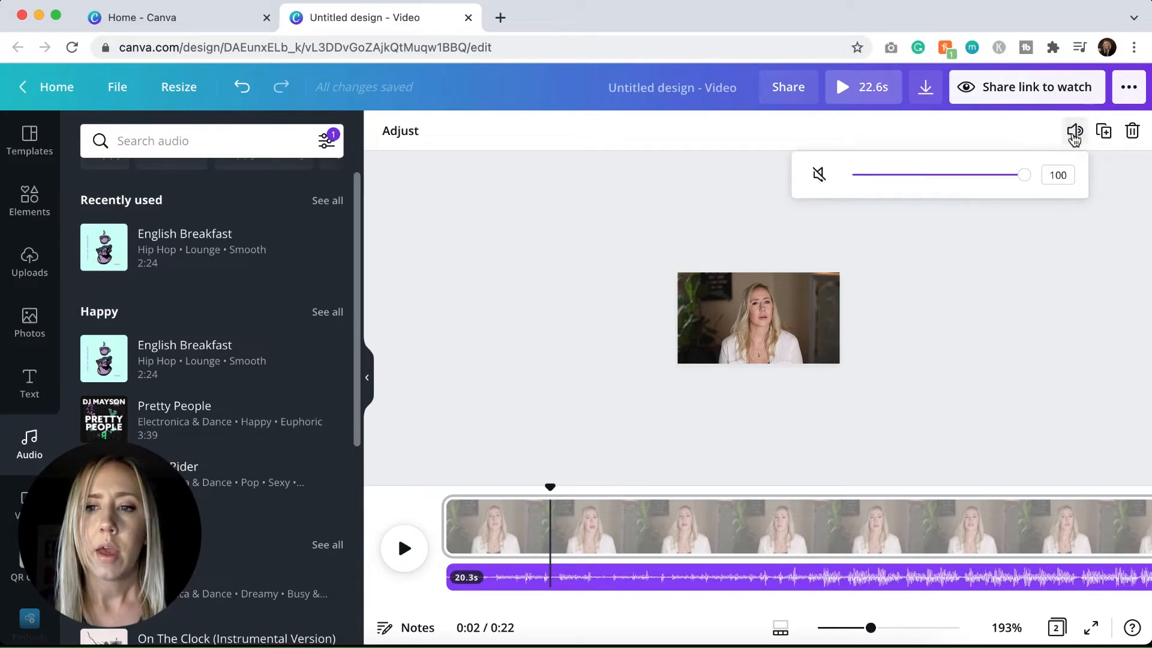
pyautogui.moveTo(1024, 180); pyautogui.dragTo(905, 181)
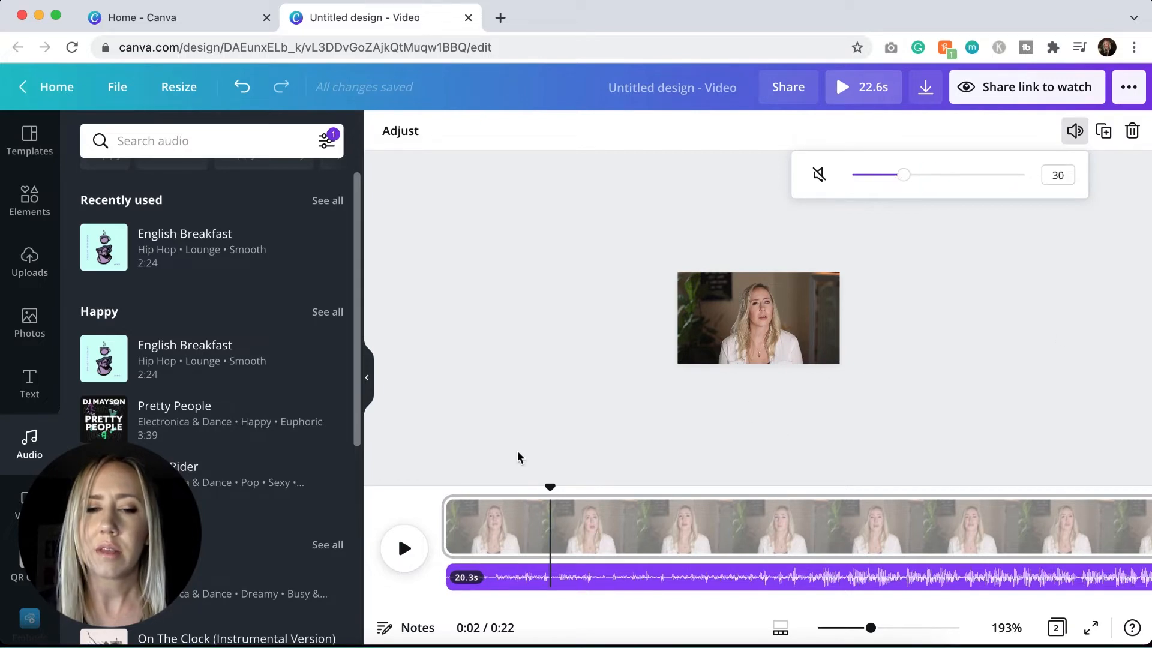
pyautogui.click(405, 549)
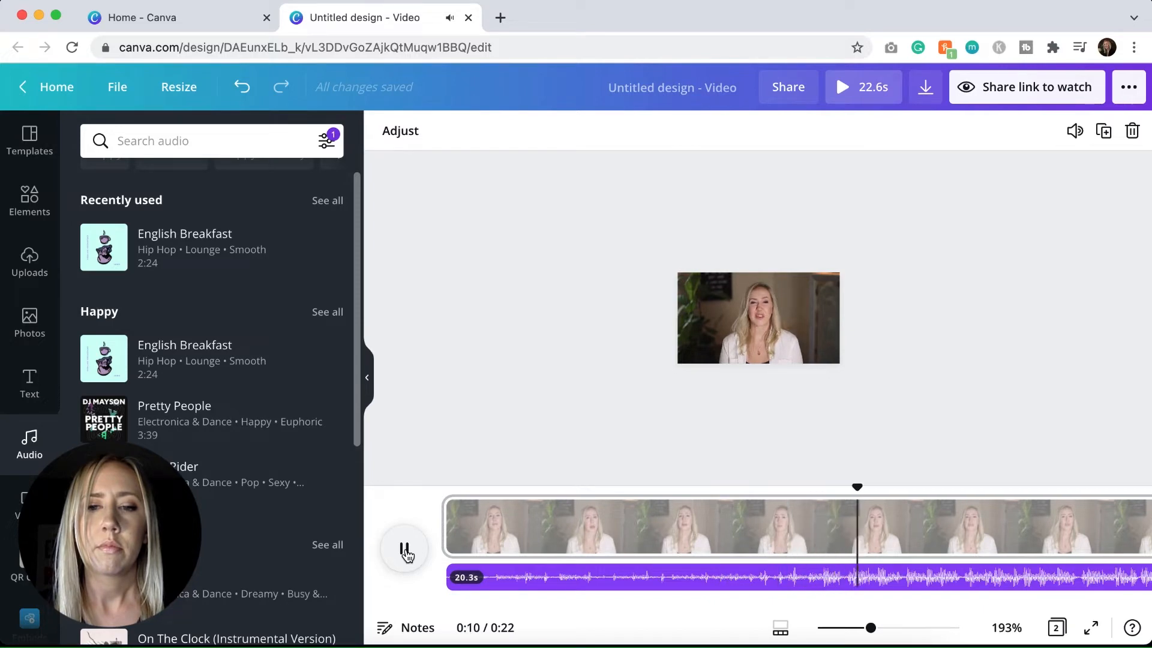
pyautogui.click(405, 549)
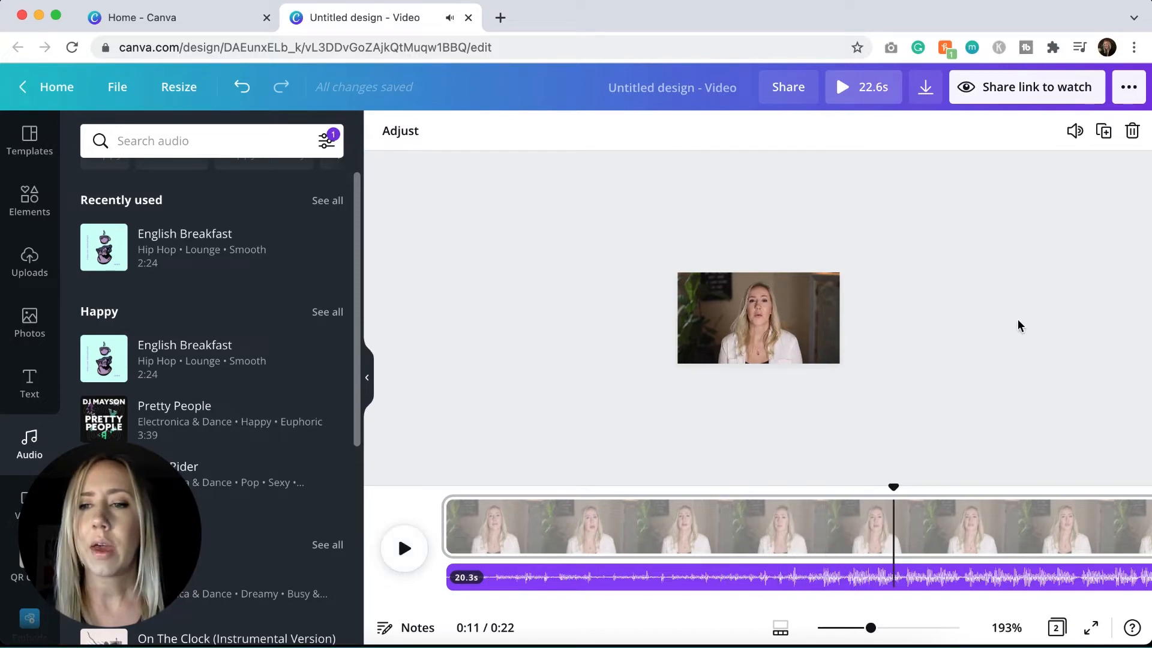
pyautogui.click(1074, 131)
pyautogui.moveTo(906, 178); pyautogui.dragTo(901, 178)
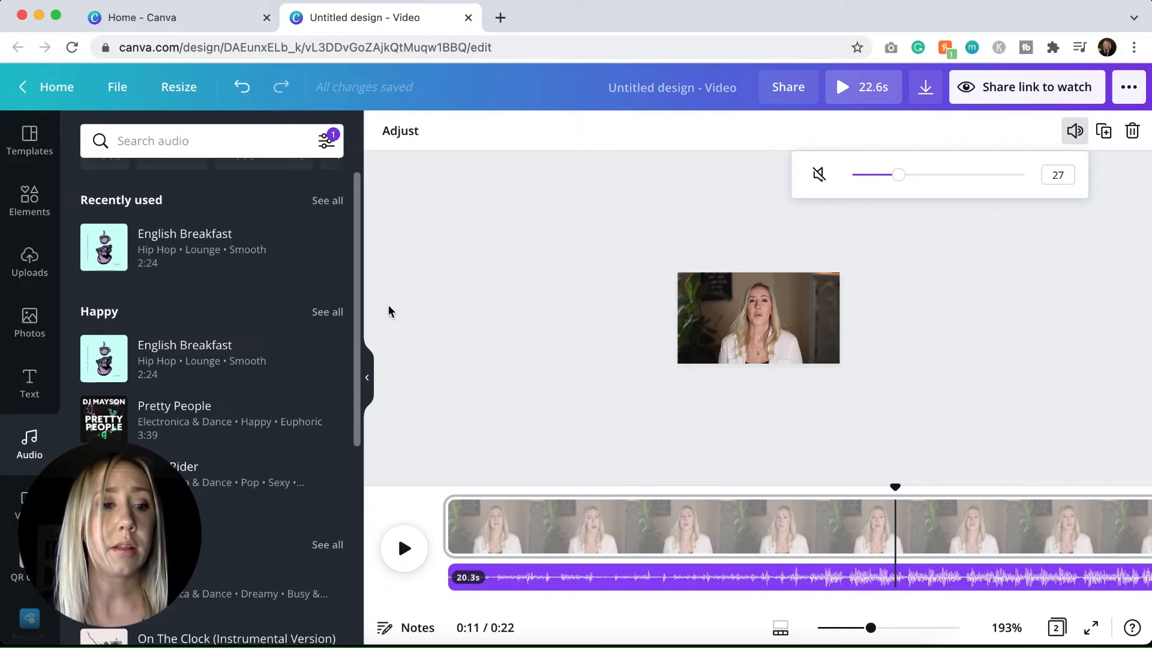
# Step: Add the neon LEVEL UP text template to the first clip, small and in the frame's upper-left area beside the speaker
pyautogui.click(29, 380)
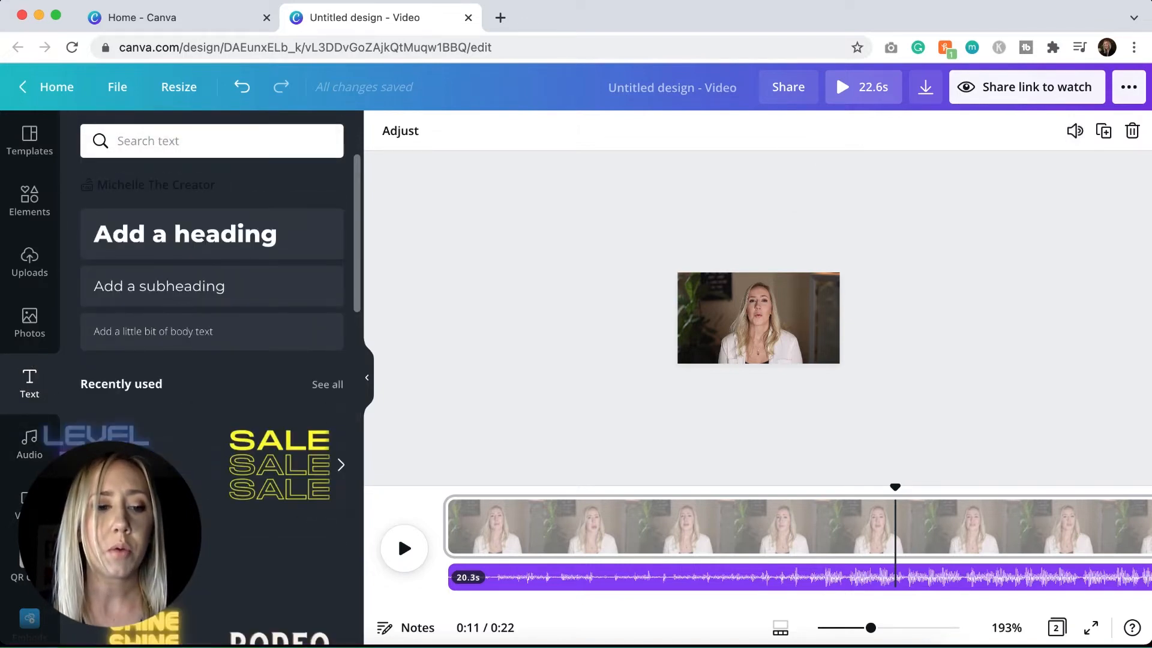
pyautogui.moveTo(143, 462); pyautogui.dragTo(720, 315)
pyautogui.click(818, 628)
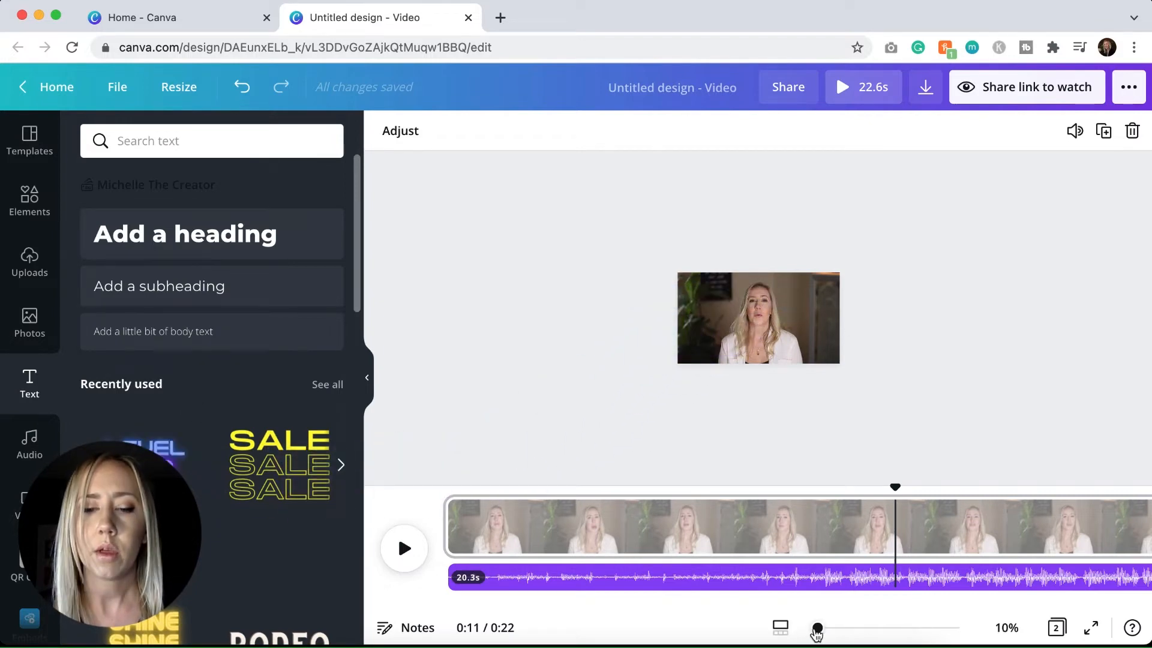
pyautogui.moveTo(818, 628); pyautogui.dragTo(822, 628)
pyautogui.moveTo(139, 451); pyautogui.dragTo(590, 267)
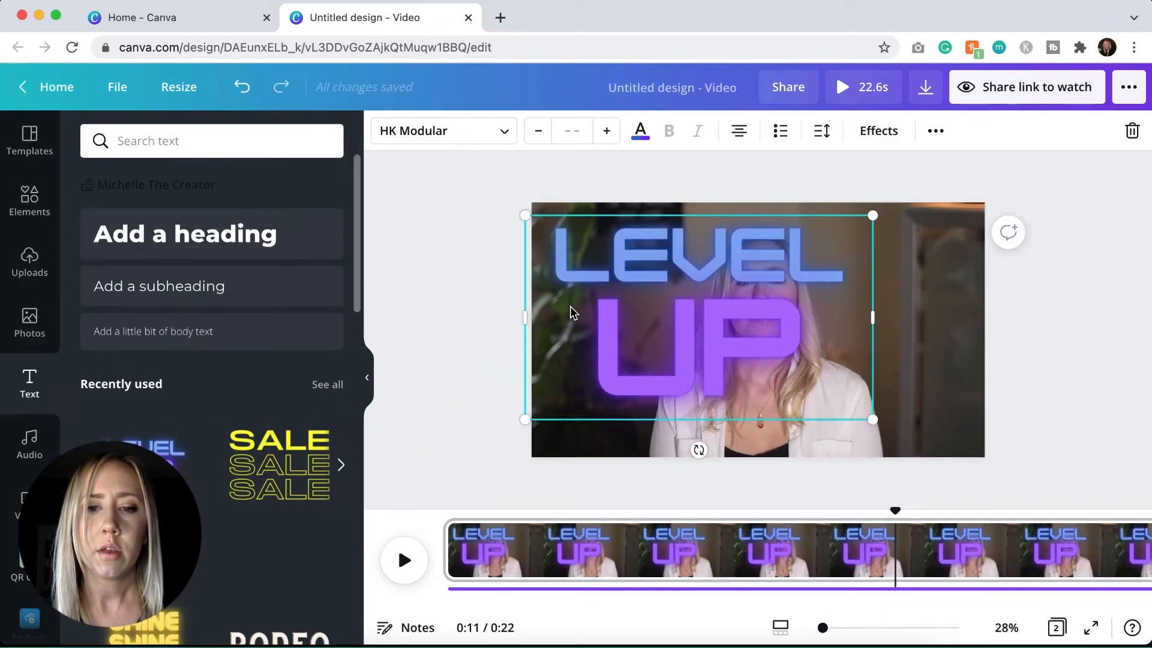
pyautogui.moveTo(875, 422); pyautogui.dragTo(628, 318)
pyautogui.moveTo(604, 264); pyautogui.dragTo(636, 288)
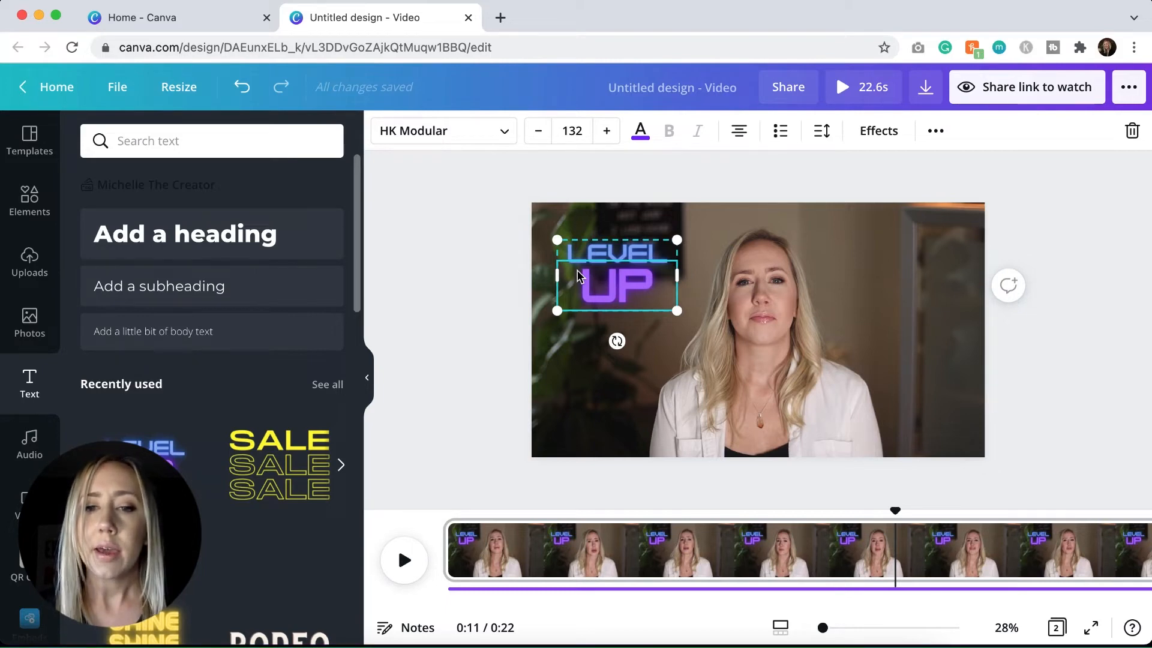
# Step: Split the first clip at about 2 seconds, separating its opening from the rest of the clip
pyautogui.hscroll(5, 600, 561)
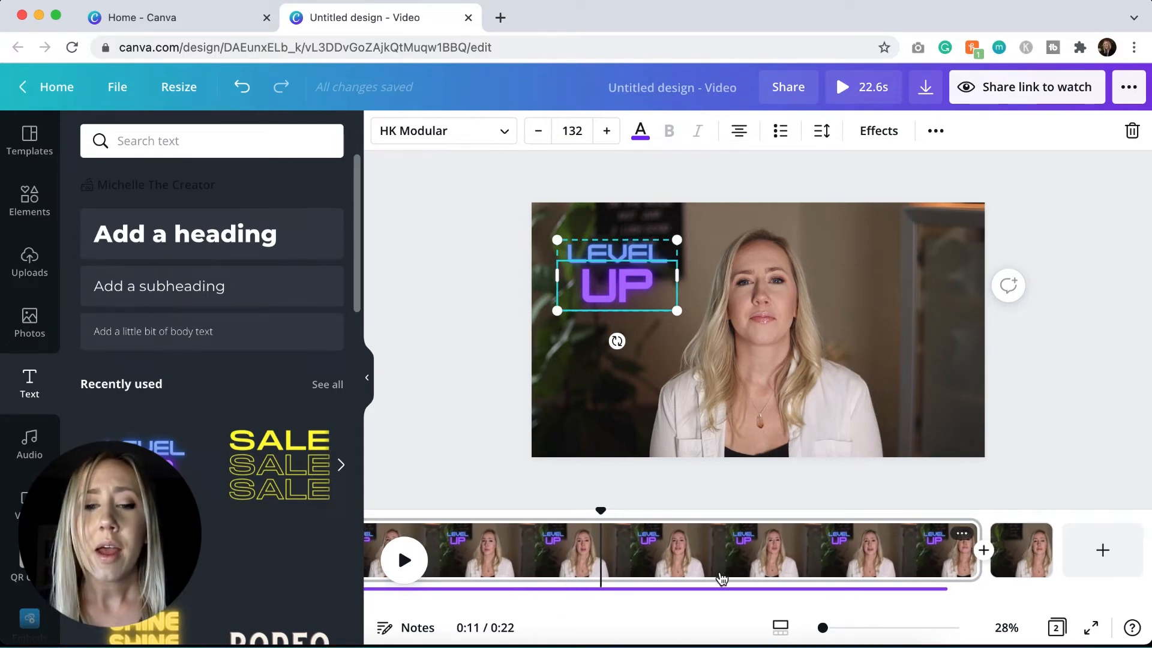
pyautogui.hscroll(-5, 722, 578)
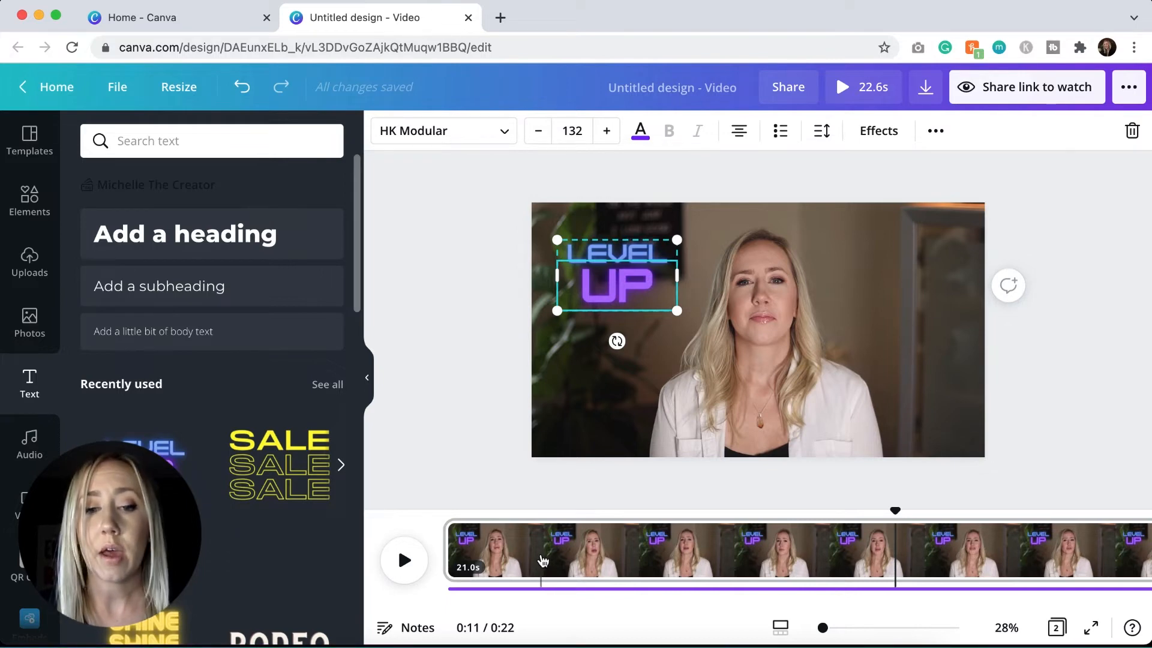
pyautogui.click(550, 521)
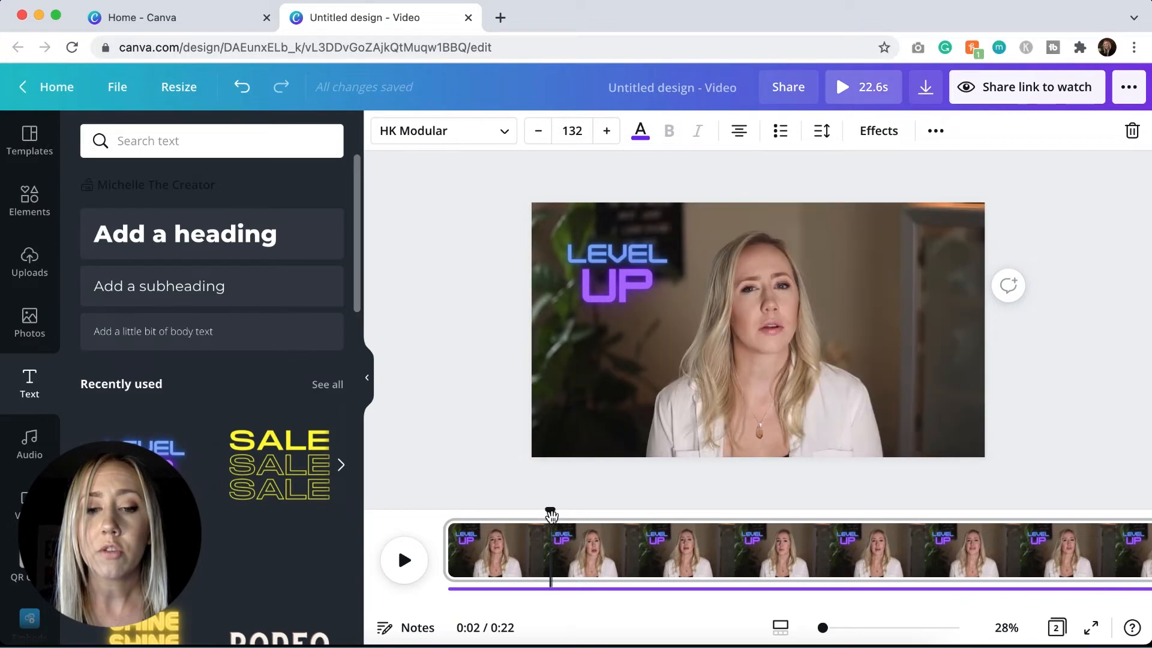
pyautogui.rightClick(552, 567)
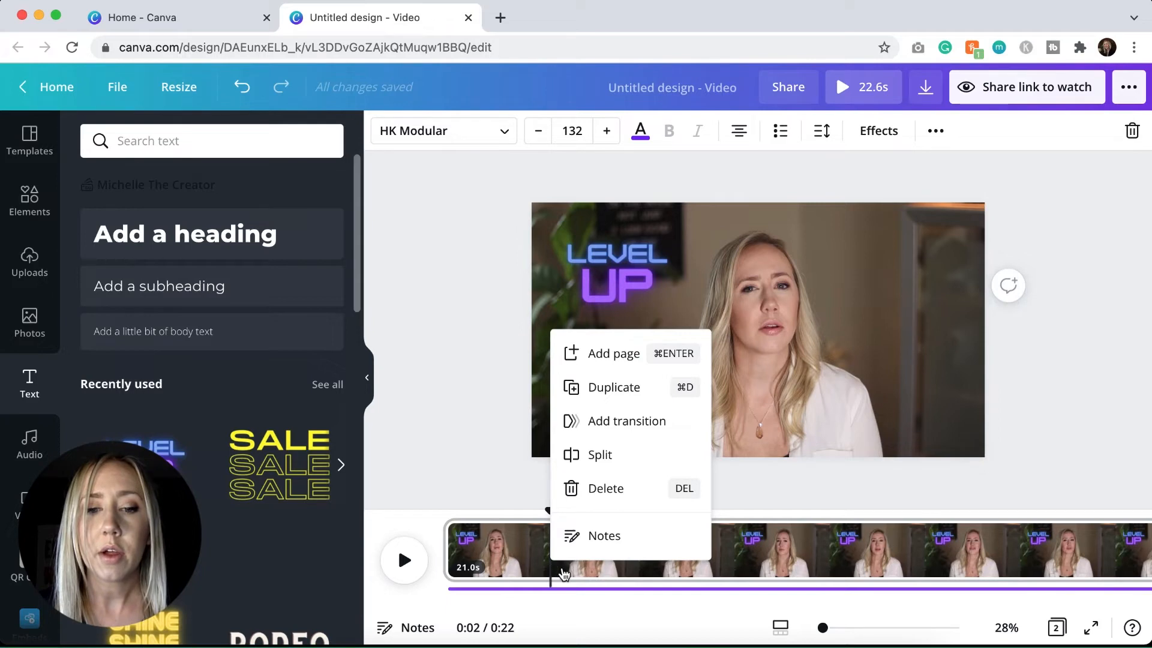
pyautogui.click(585, 453)
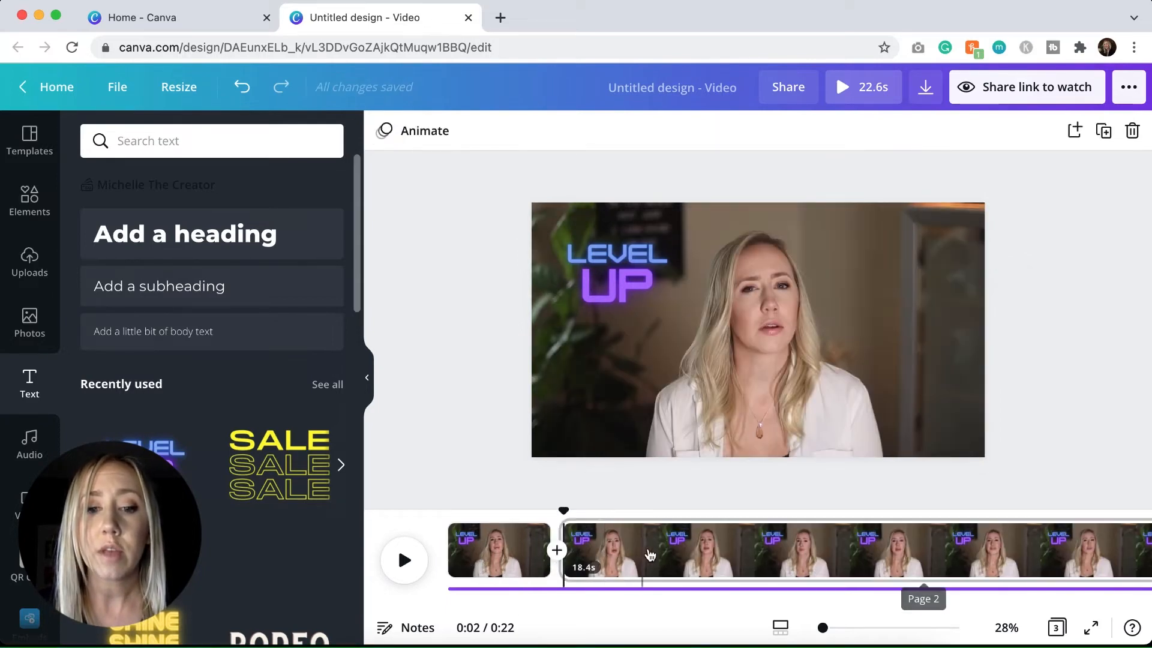
# Step: Delete the LEVEL UP text from the second clip and play the video from its start to check the text's timing
pyautogui.click(685, 552)
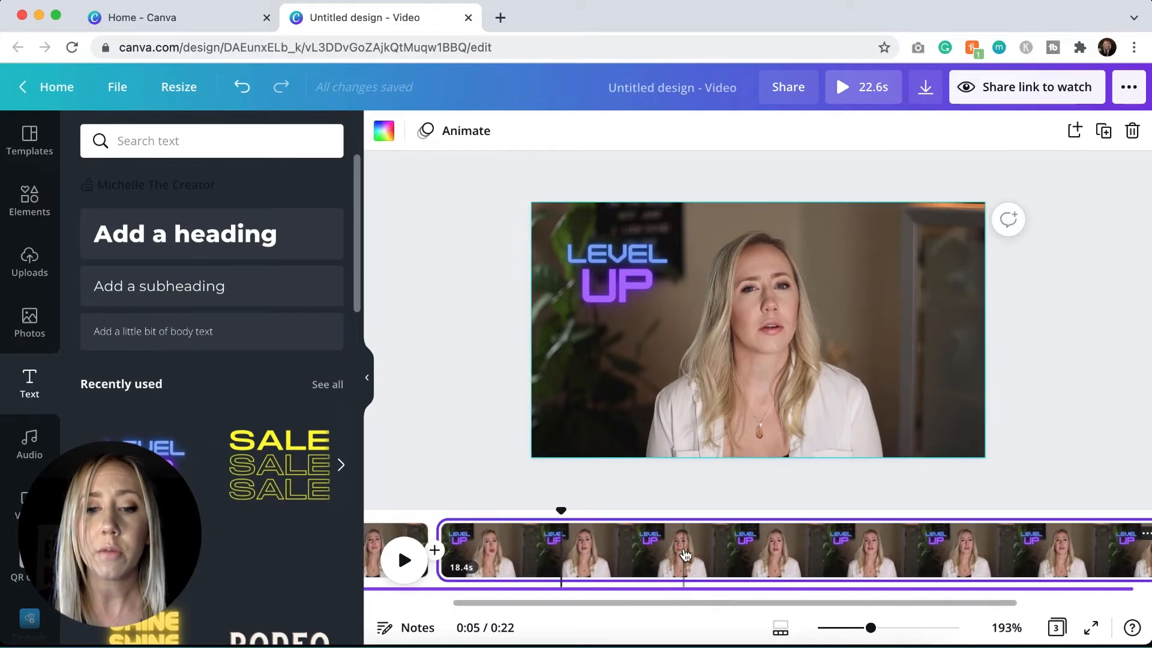
pyautogui.click(625, 284)
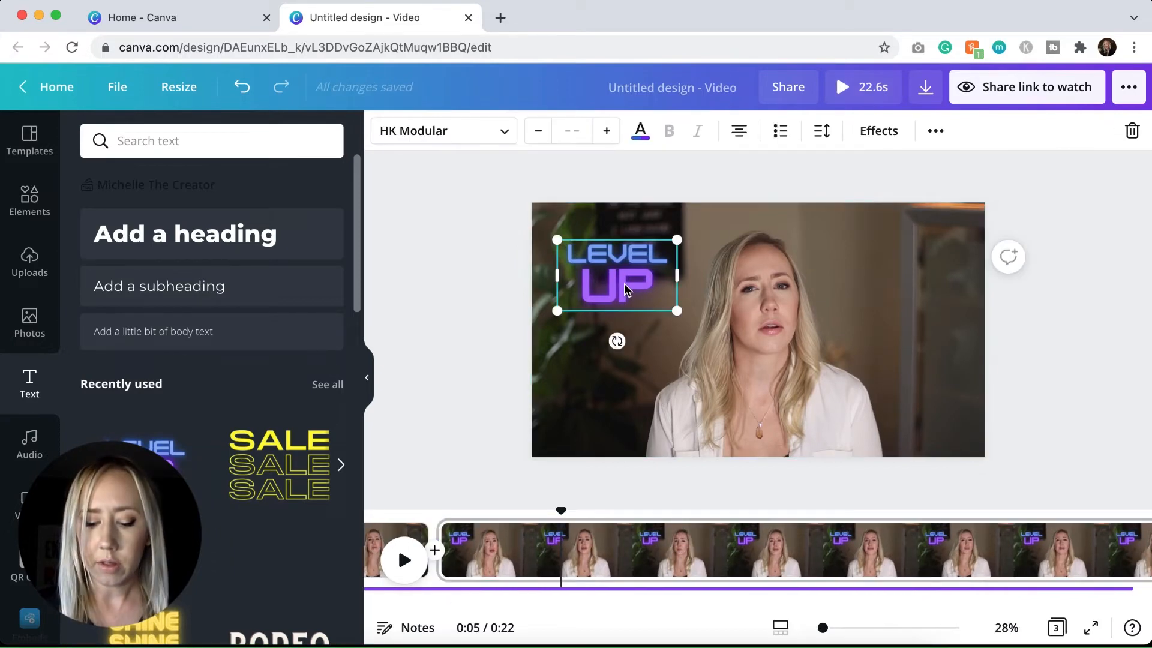
pyautogui.press('Delete')
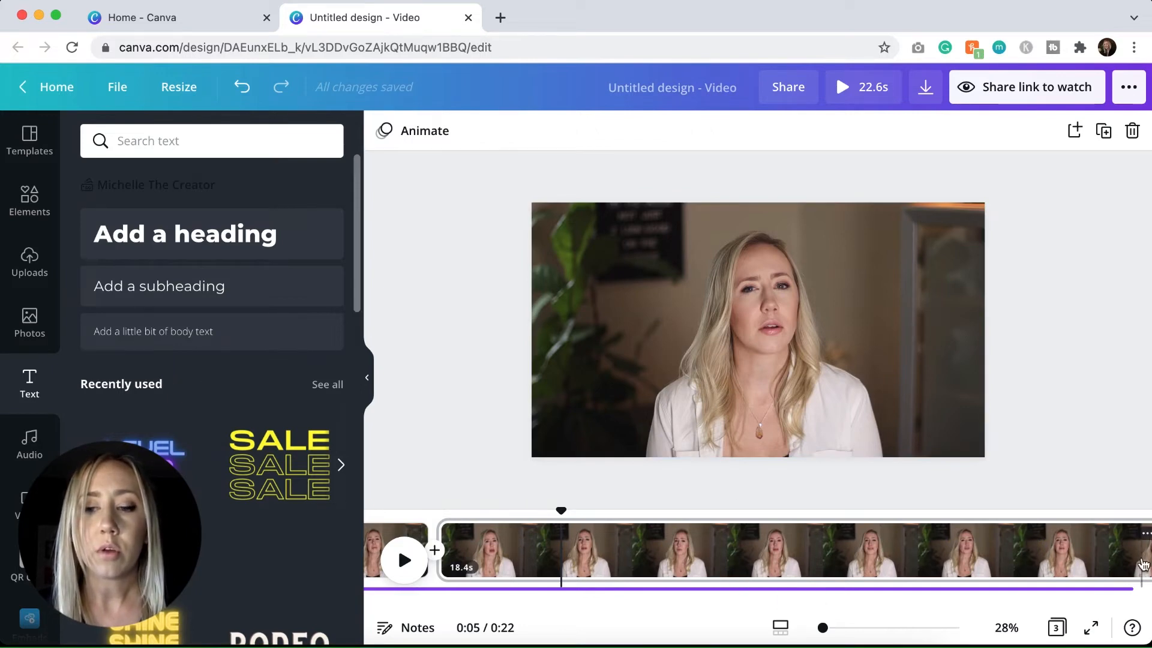
pyautogui.hscroll(-3, 853, 548)
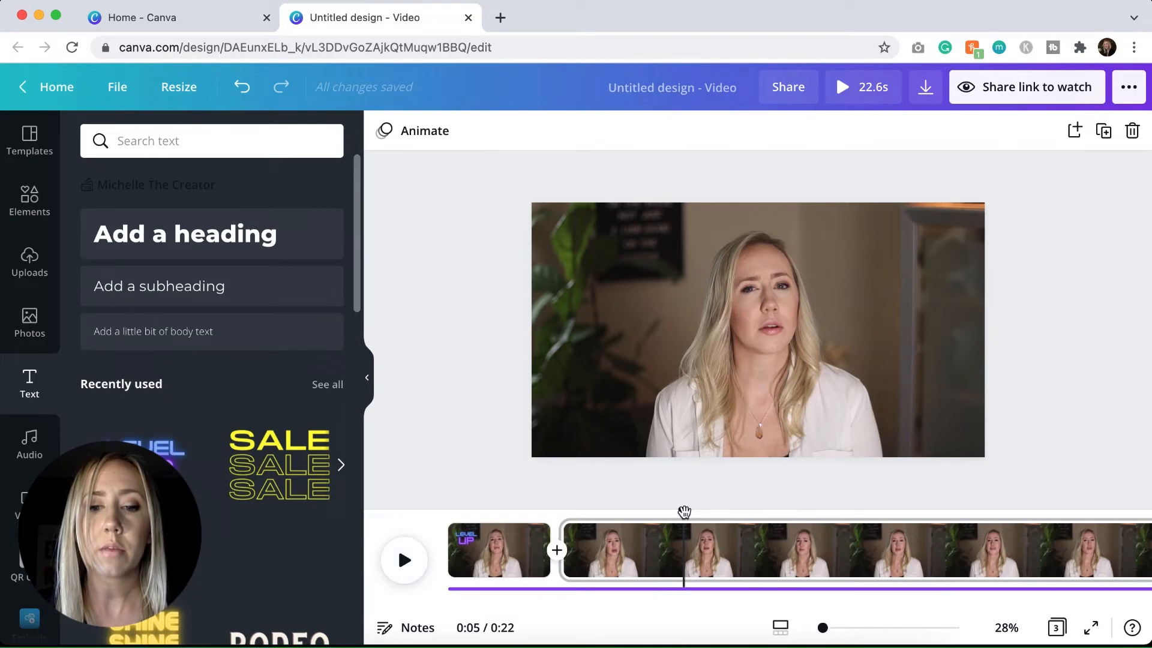
pyautogui.moveTo(684, 511); pyautogui.dragTo(419, 508)
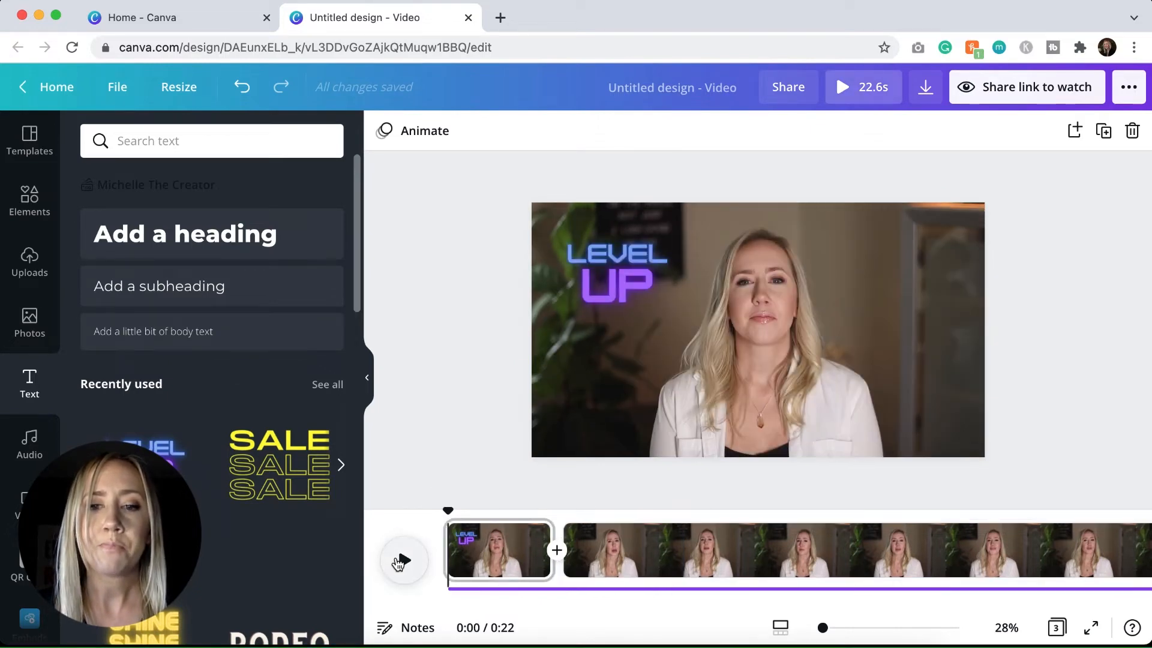
pyautogui.click(402, 560)
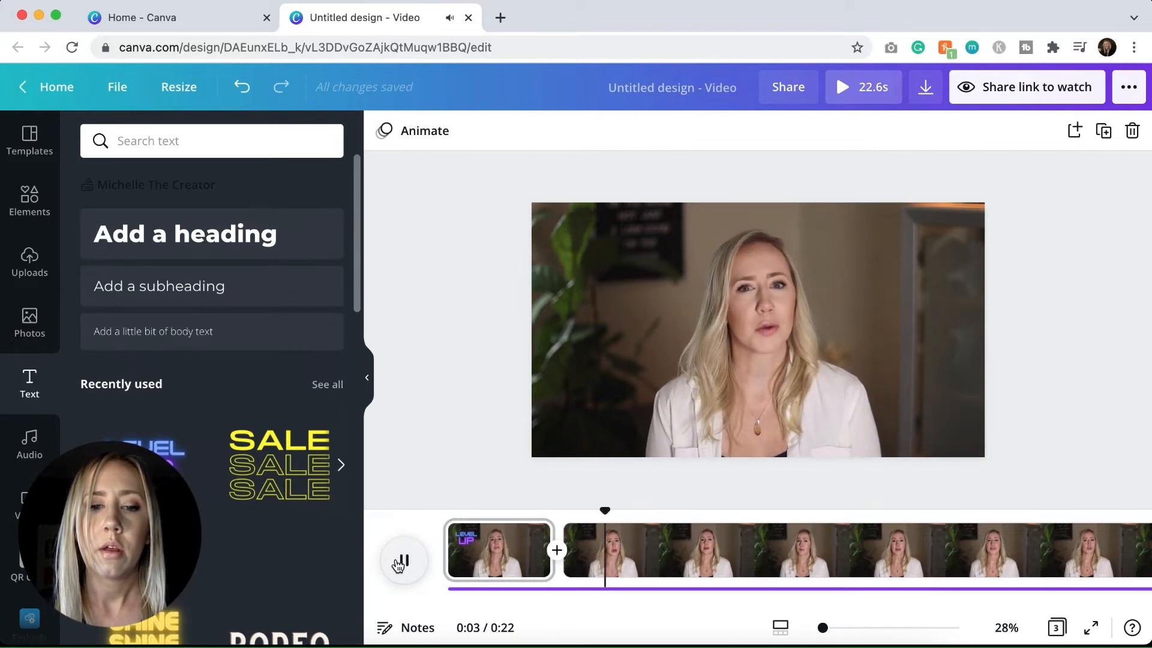
pyautogui.click(398, 564)
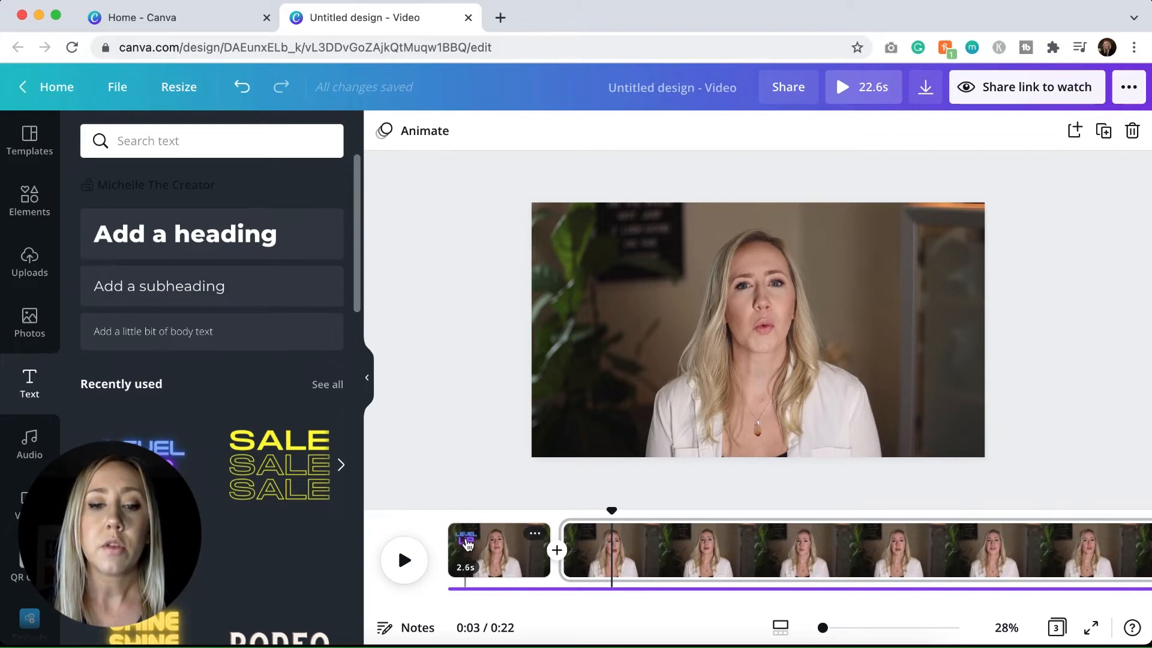
# Step: Apply the Rise element animation to the opening clip's LEVEL UP text and preview it from the video's start
pyautogui.click(507, 550)
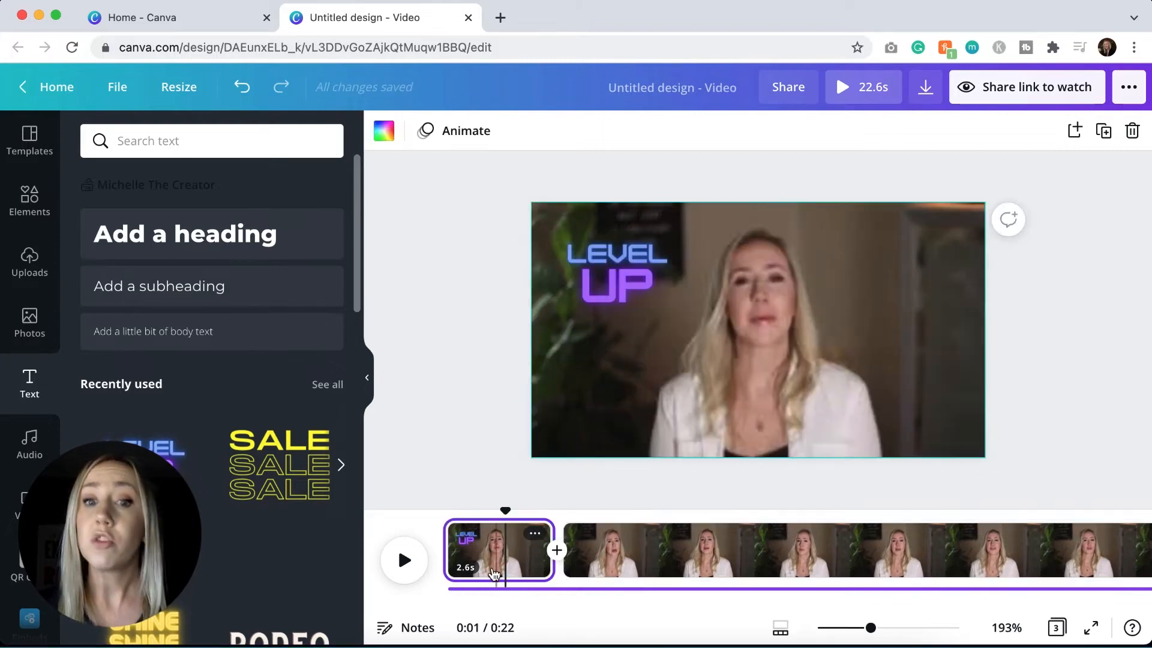
pyautogui.click(613, 275)
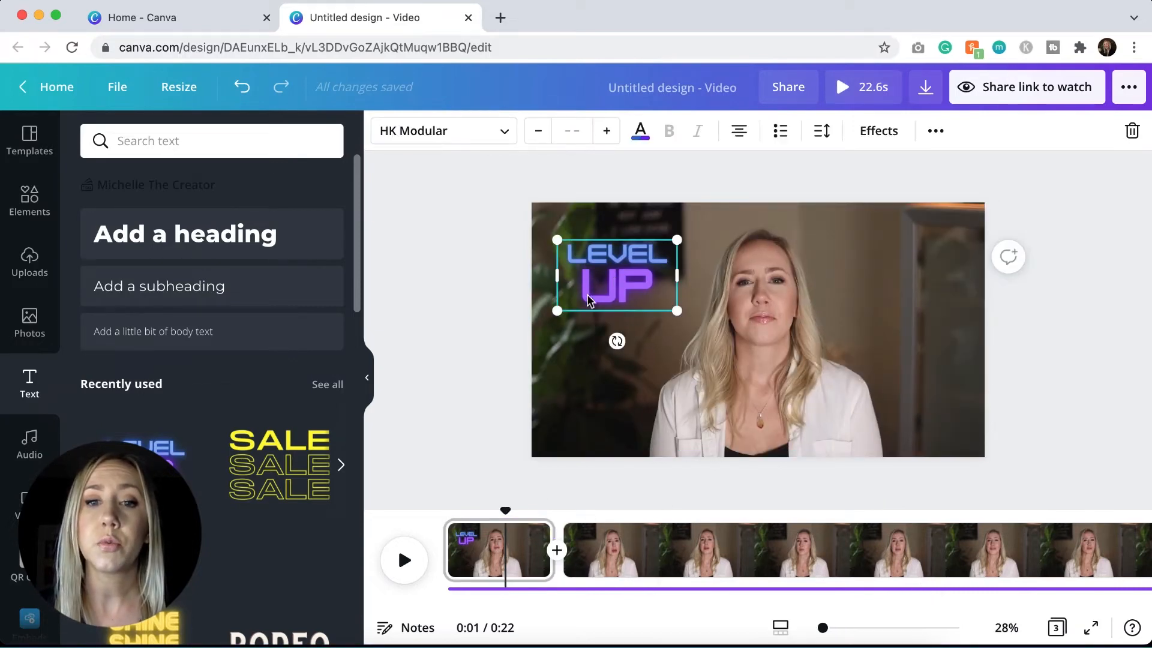
pyautogui.click(939, 135)
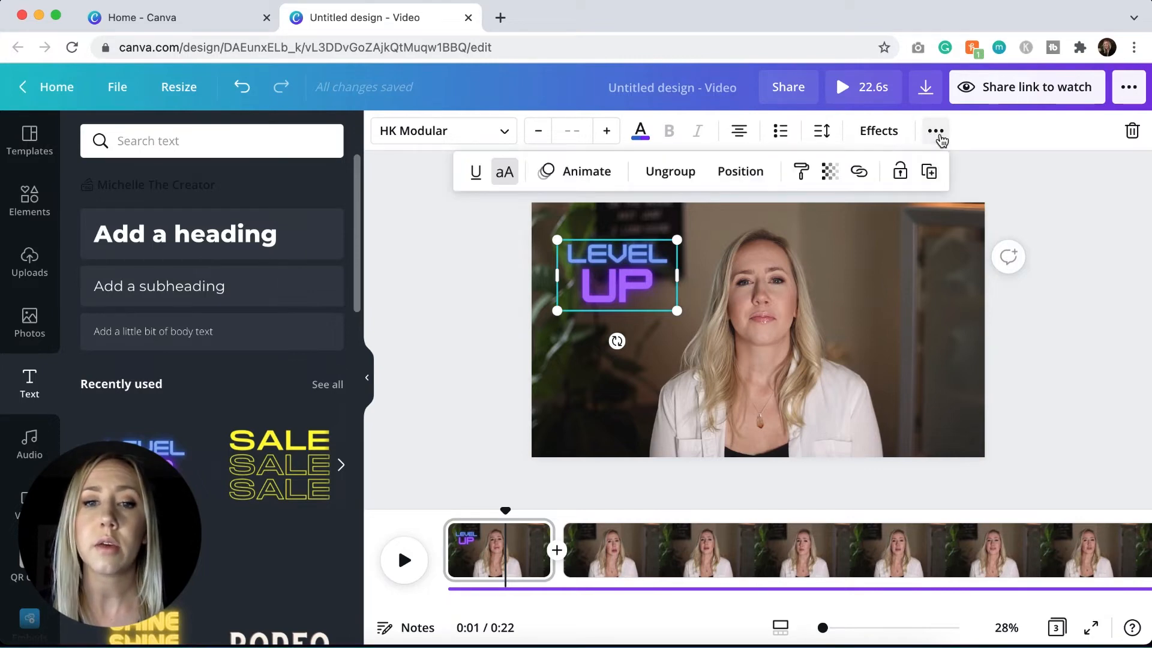
pyautogui.click(569, 174)
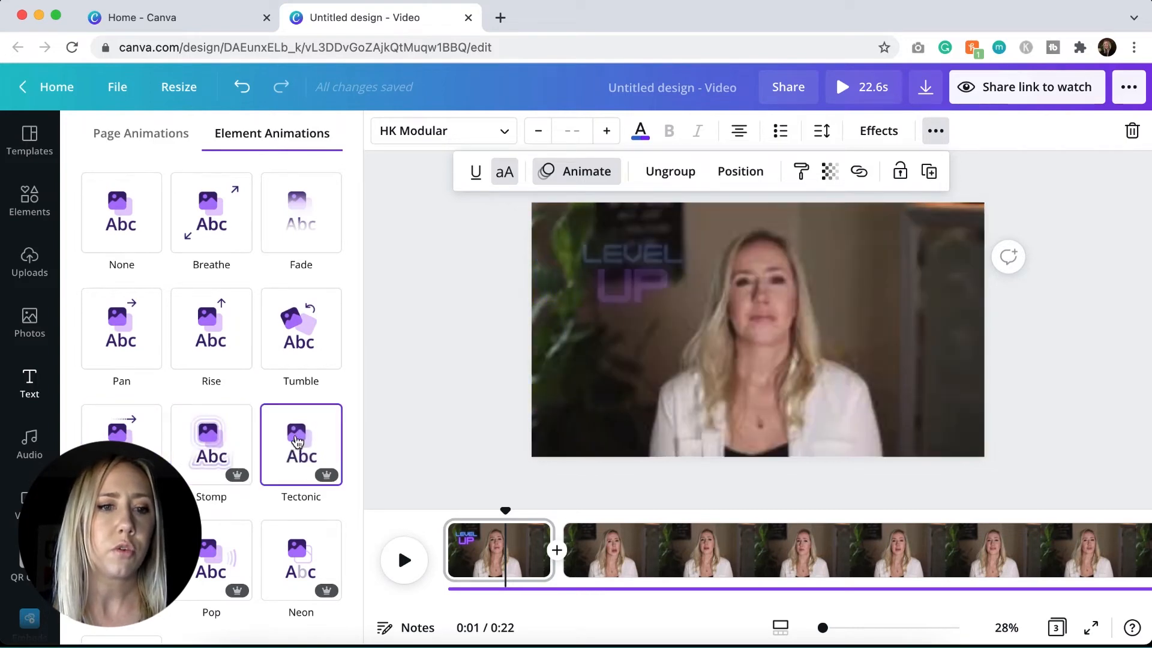
pyautogui.click(218, 334)
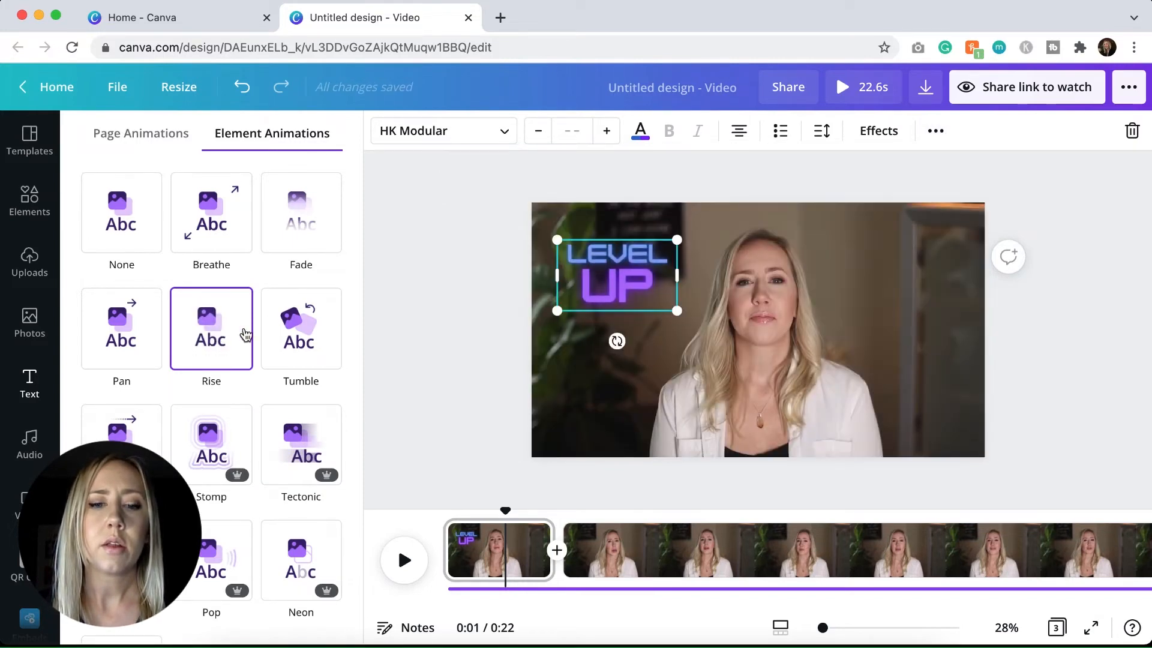
pyautogui.click(472, 513)
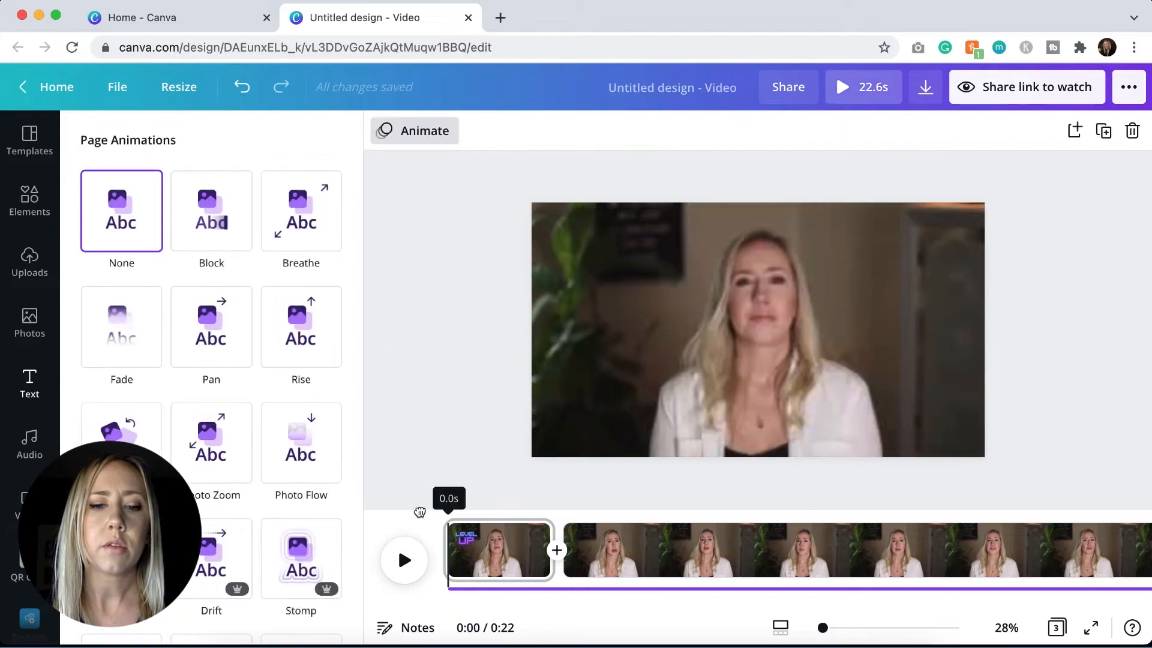
pyautogui.click(403, 560)
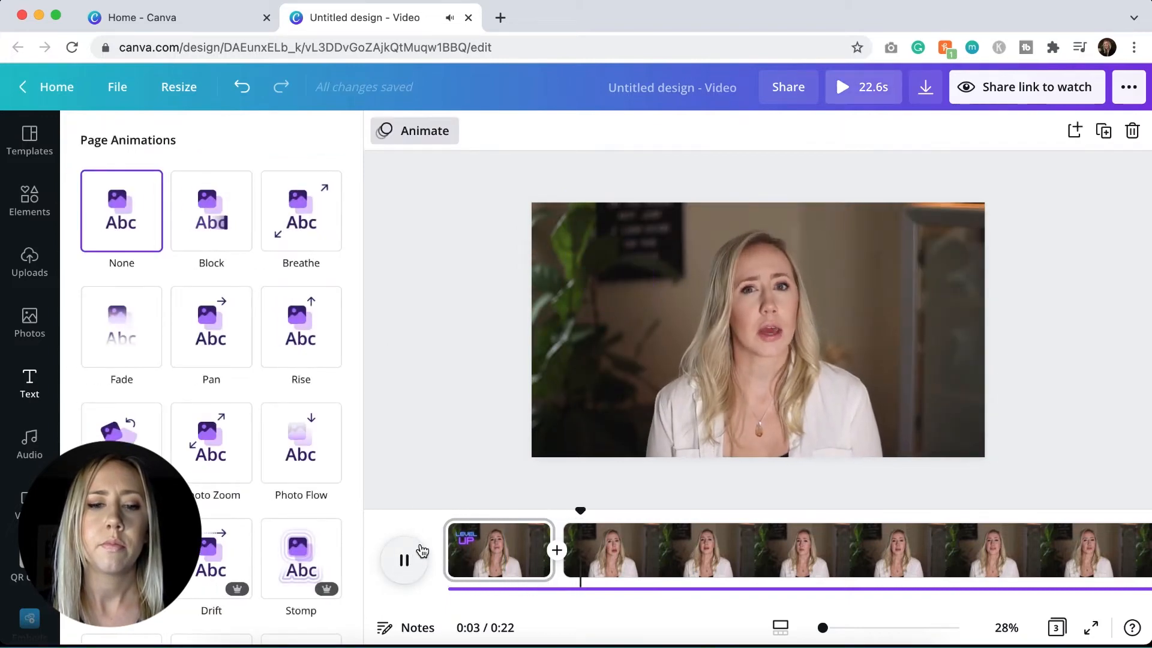
pyautogui.click(404, 559)
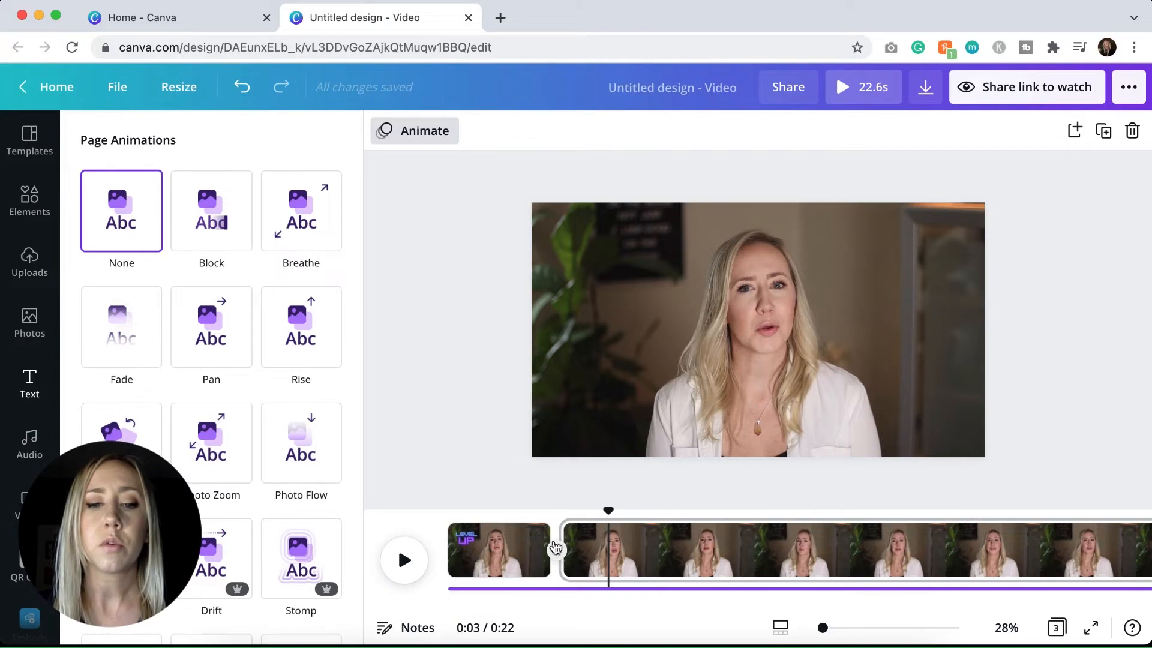
# Step: Add the animated white sparkle stars to the opening clip, small and to the right of the speaker, and preview them
pyautogui.click(499, 536)
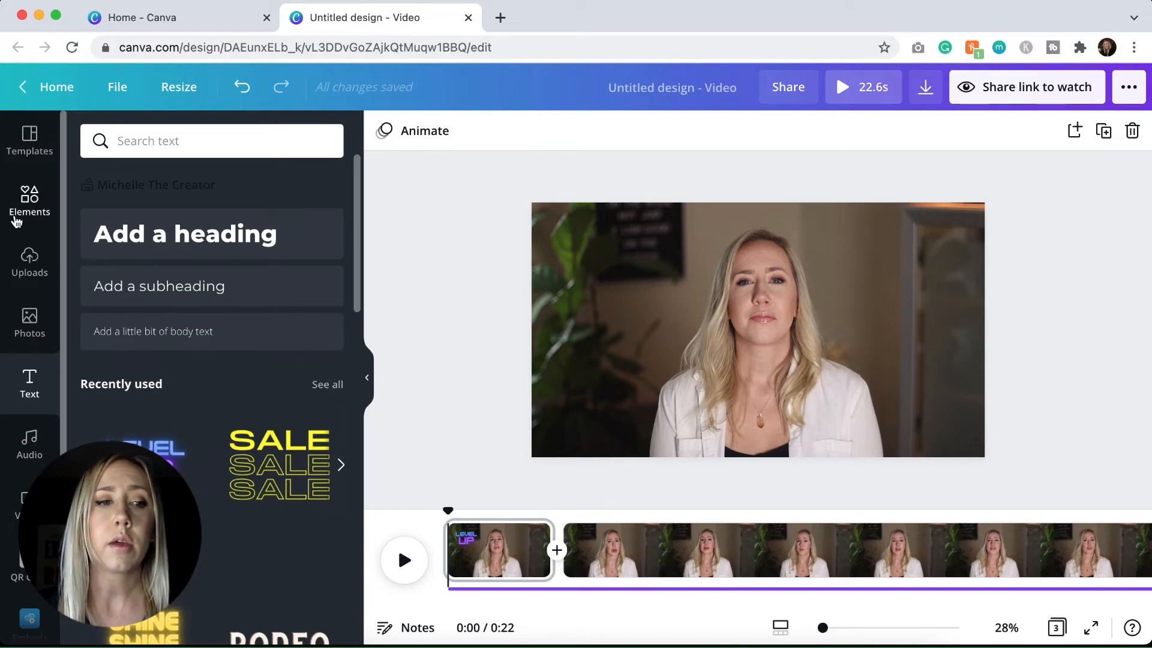
pyautogui.click(29, 205)
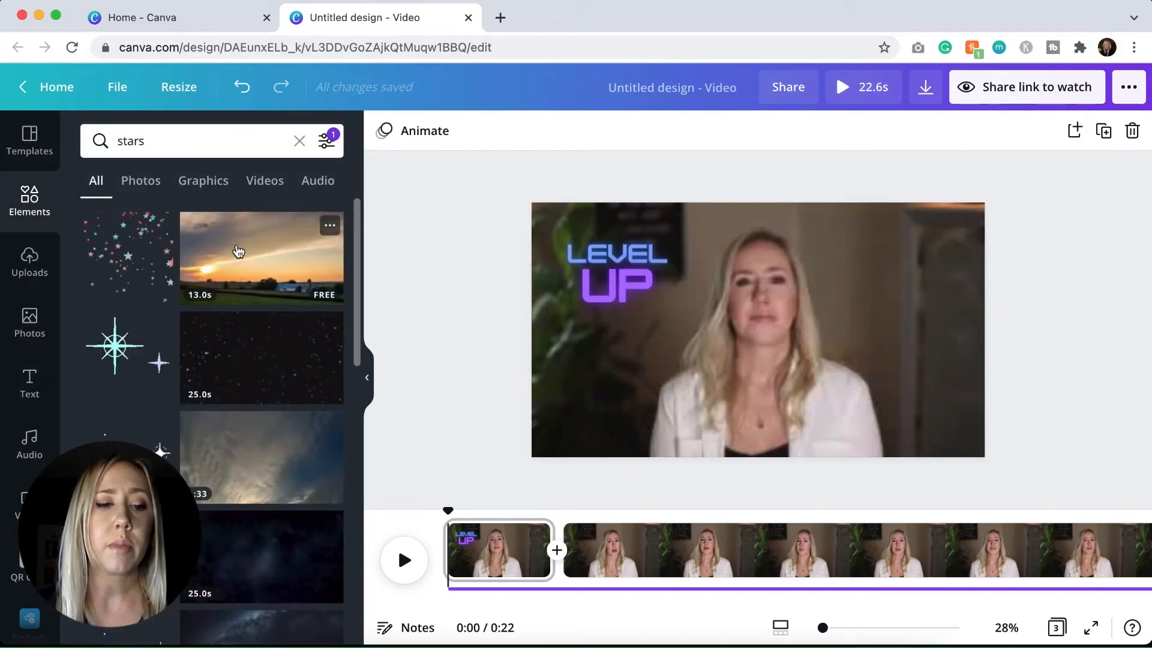
pyautogui.moveTo(120, 432); pyautogui.dragTo(805, 282)
pyautogui.moveTo(816, 398); pyautogui.dragTo(851, 367)
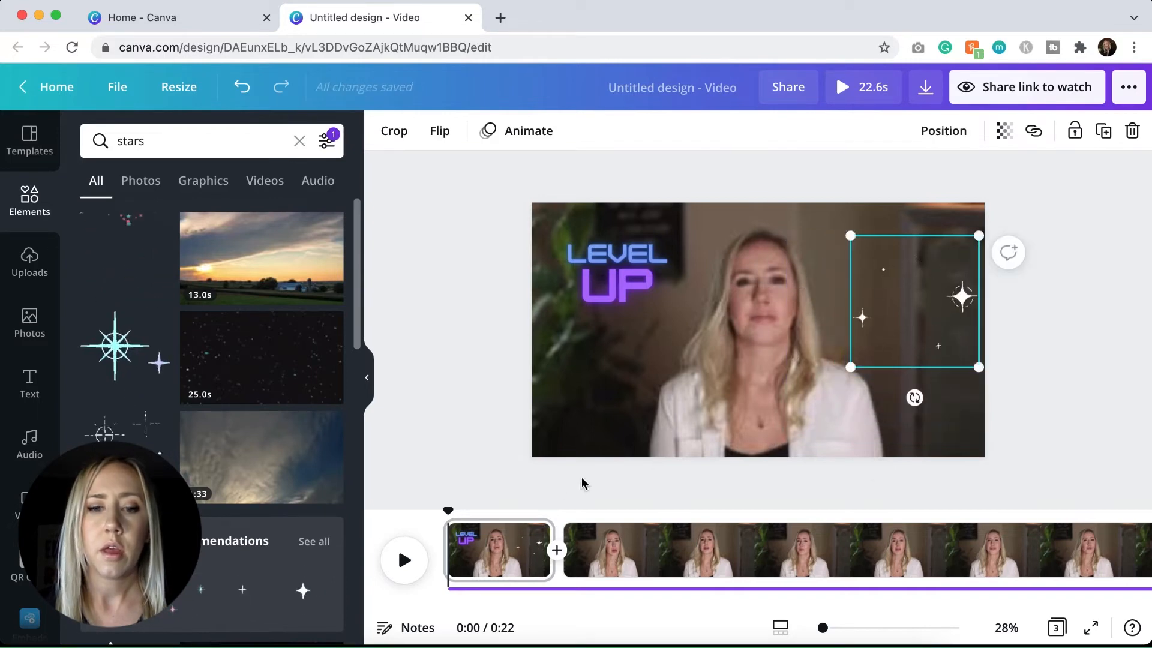
pyautogui.click(420, 555)
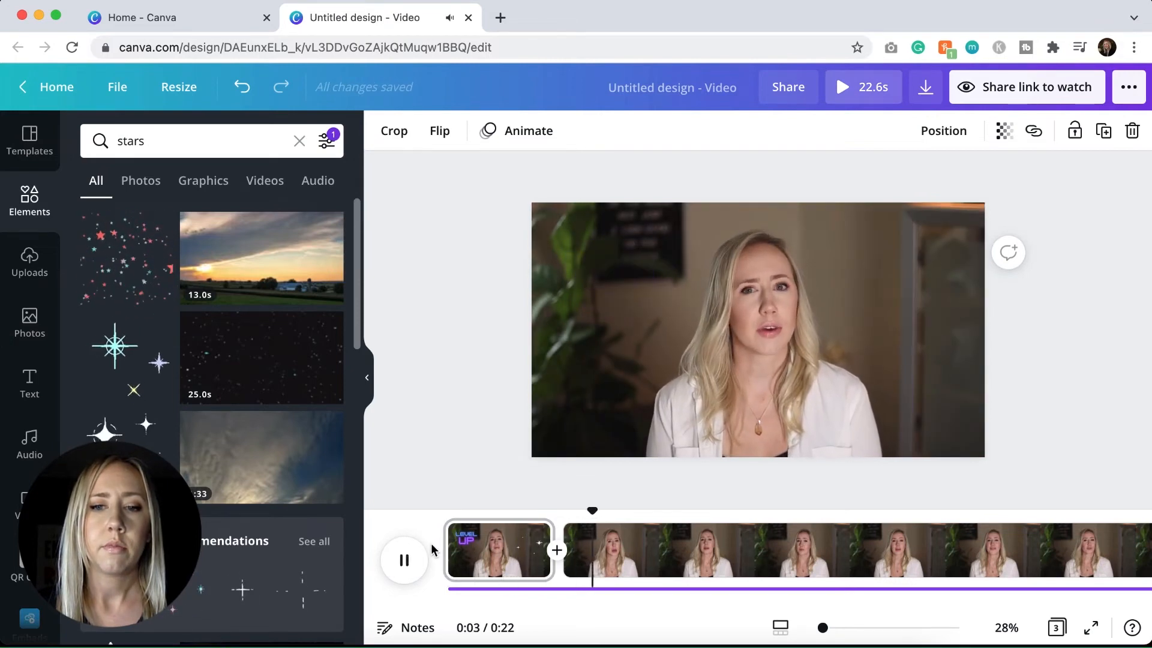
pyautogui.click(568, 549)
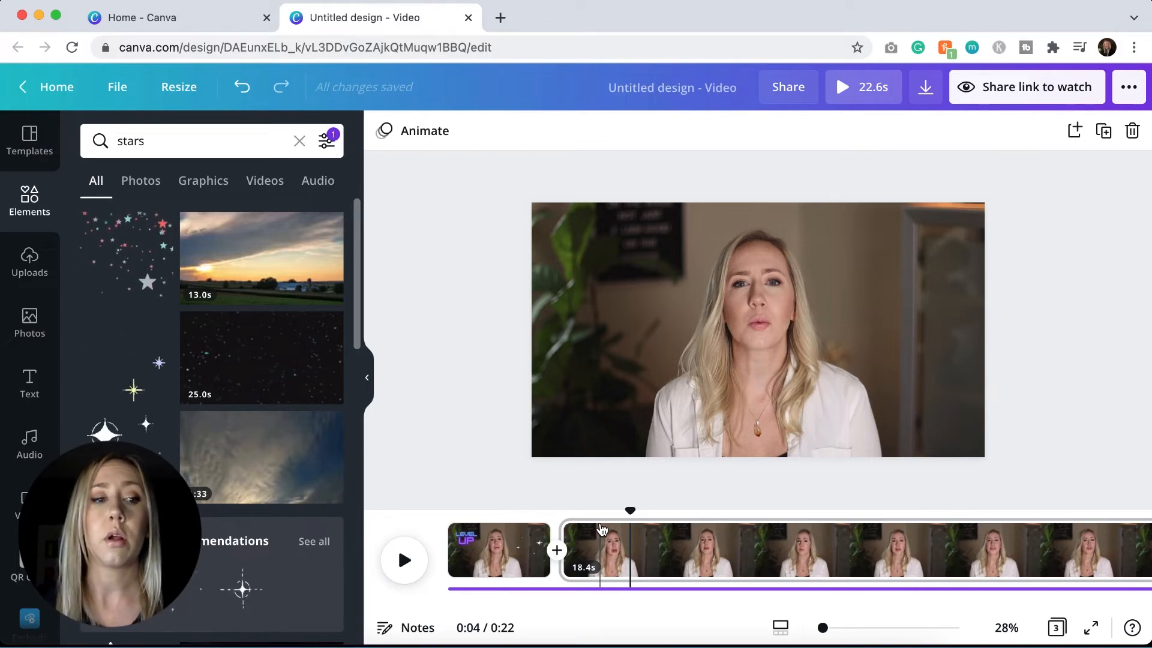
# Step: Trim the end of the music track to 2.6 seconds so it stops with the opening clip
pyautogui.hscroll(3, 667, 511)
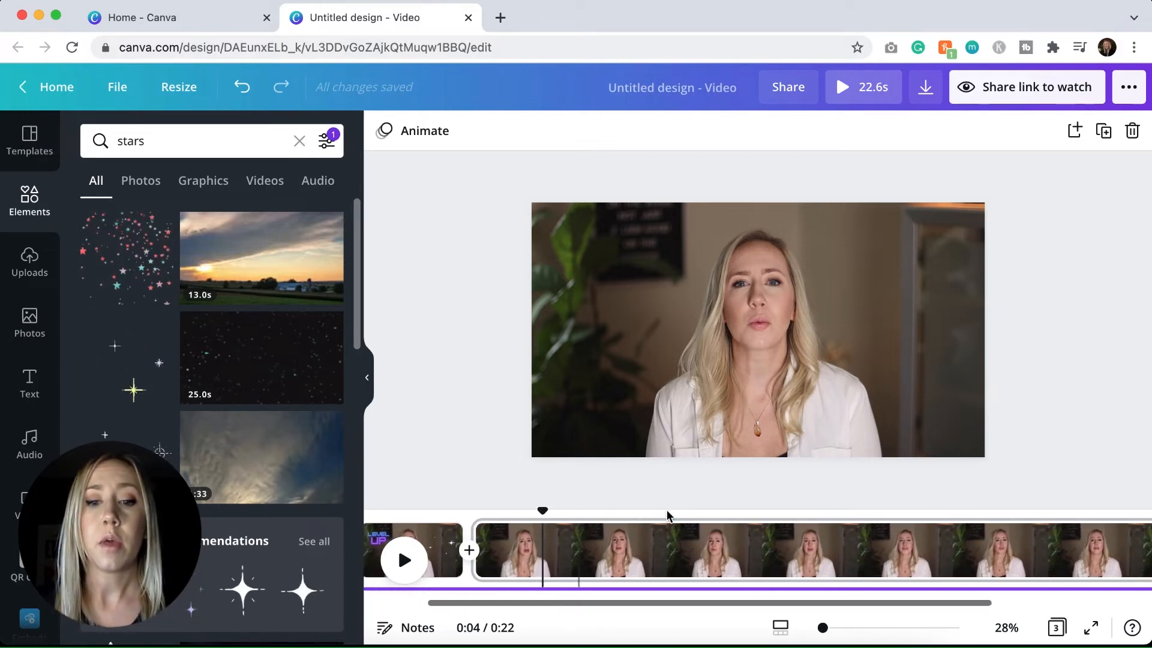
pyautogui.hscroll(-3, 667, 510)
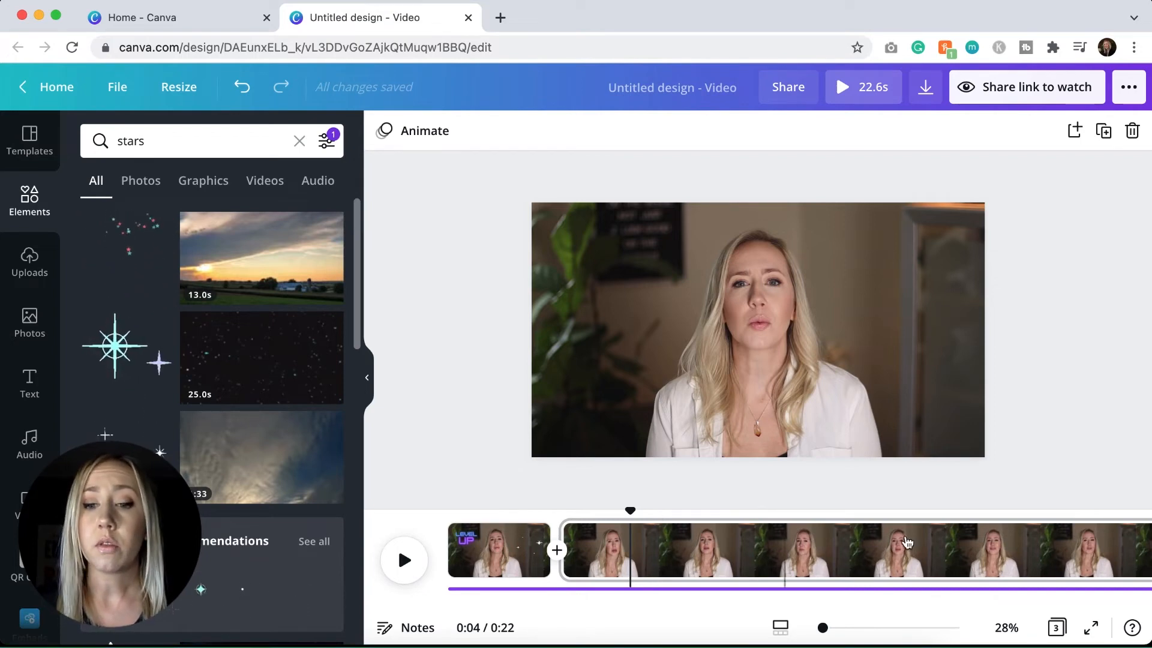
pyautogui.click(875, 594)
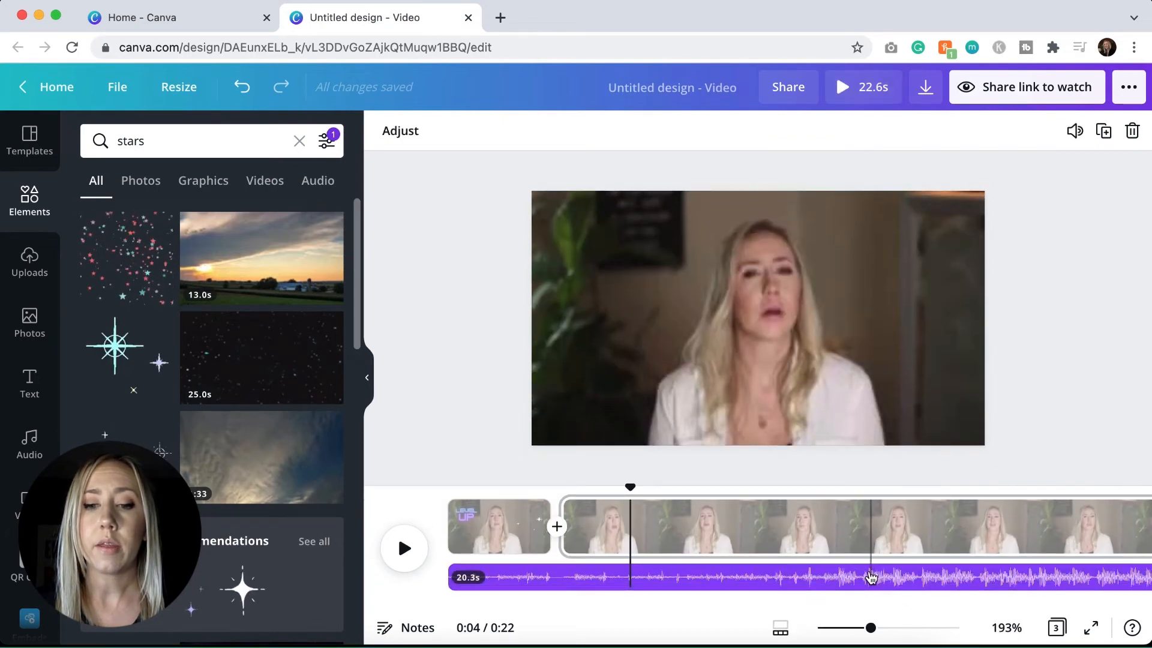
pyautogui.hscroll(3, 1050, 577)
pyautogui.moveTo(1050, 579); pyautogui.dragTo(518, 579)
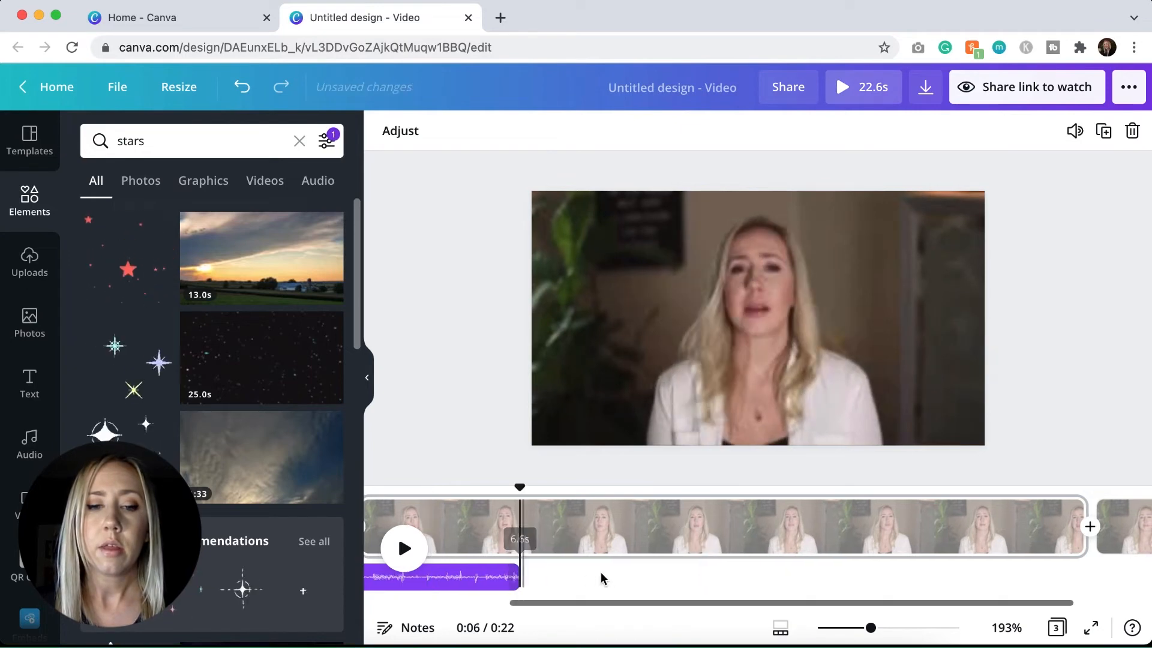
pyautogui.hscroll(-3, 587, 577)
pyautogui.moveTo(722, 579); pyautogui.dragTo(550, 576)
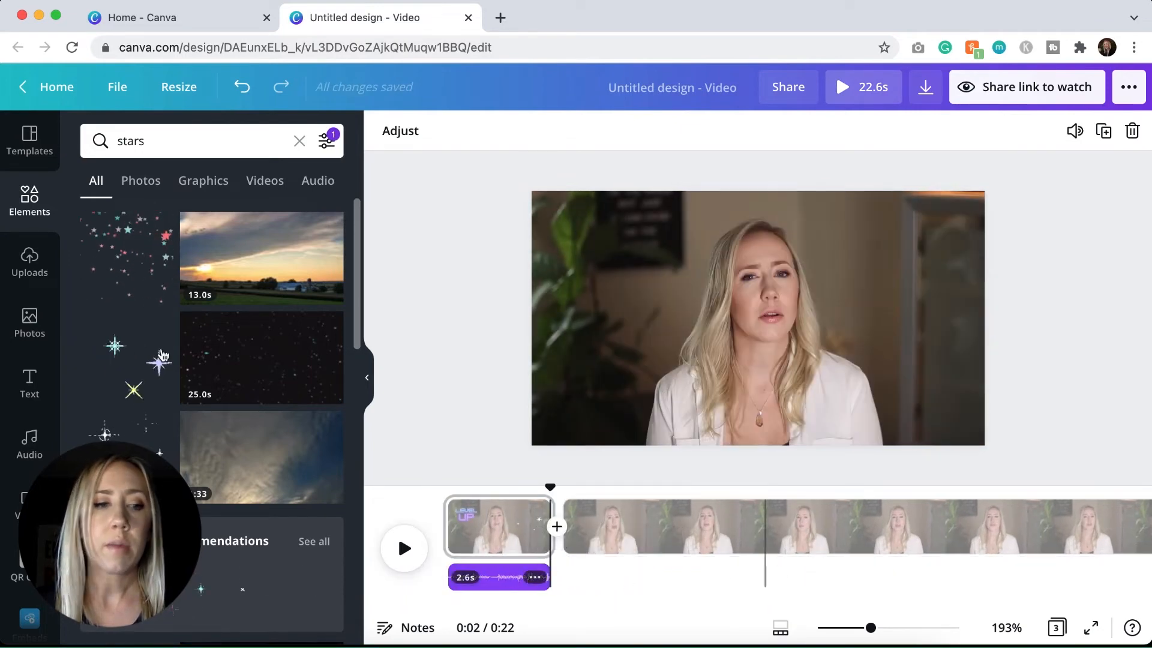
# Step: Add the Pretty People track from the second clip's start at volume 20, and play the changeover between the two tracks
pyautogui.click(45, 441)
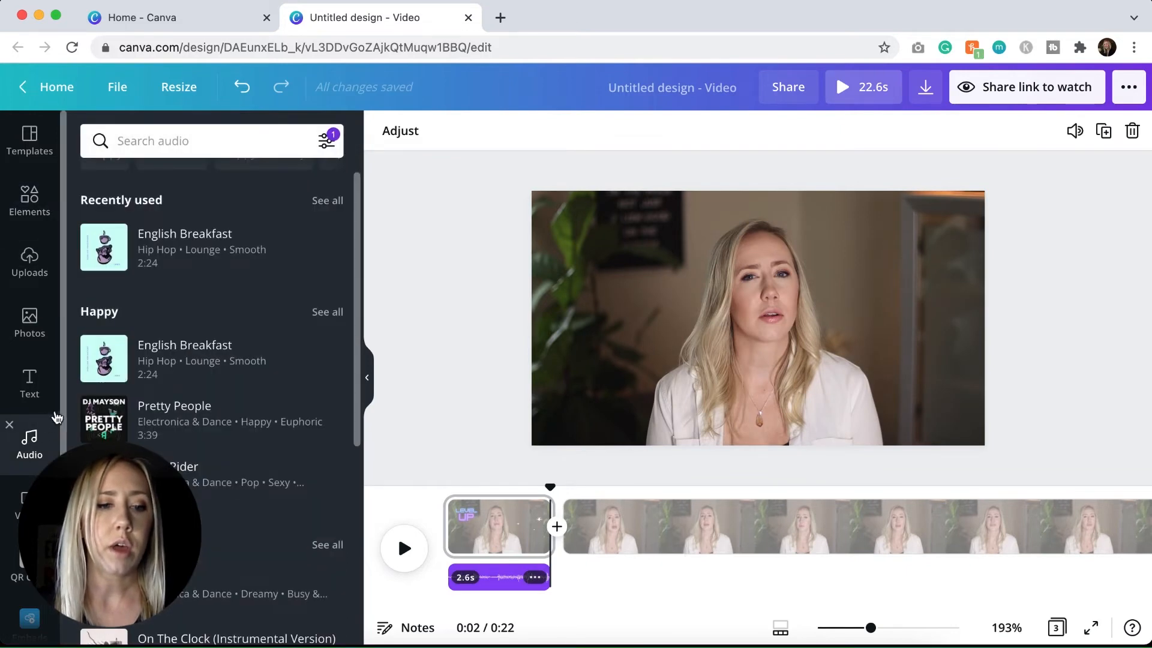
pyautogui.moveTo(300, 417); pyautogui.dragTo(666, 575)
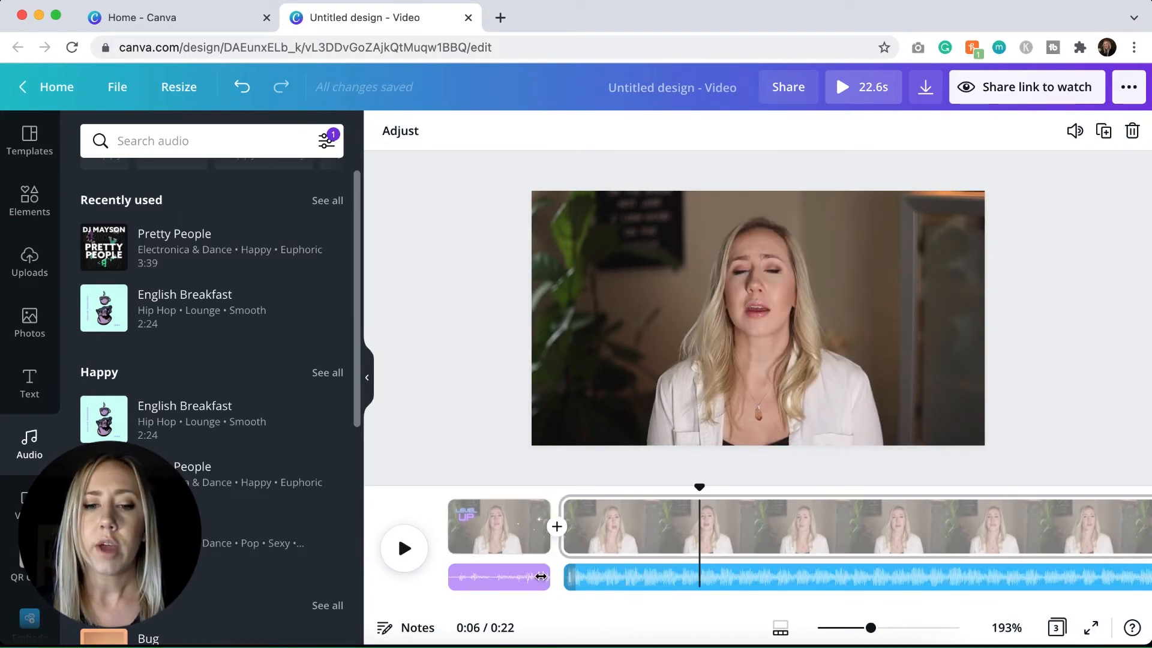
pyautogui.click(681, 574)
pyautogui.click(1074, 129)
pyautogui.moveTo(1026, 177); pyautogui.dragTo(887, 183)
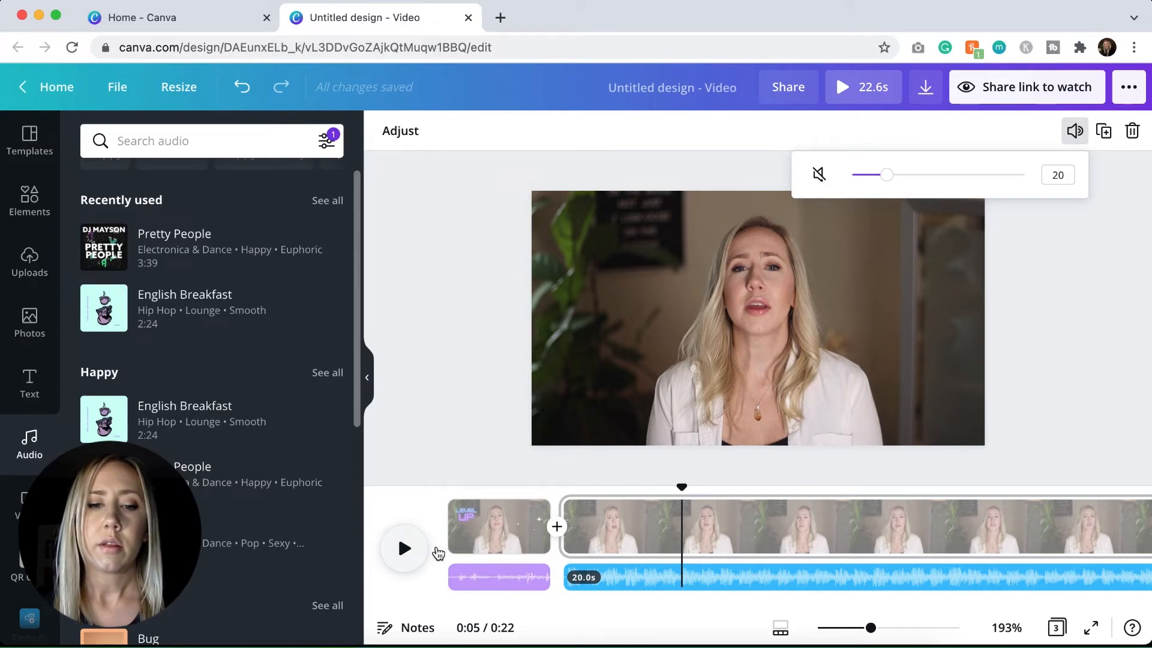
pyautogui.click(517, 484)
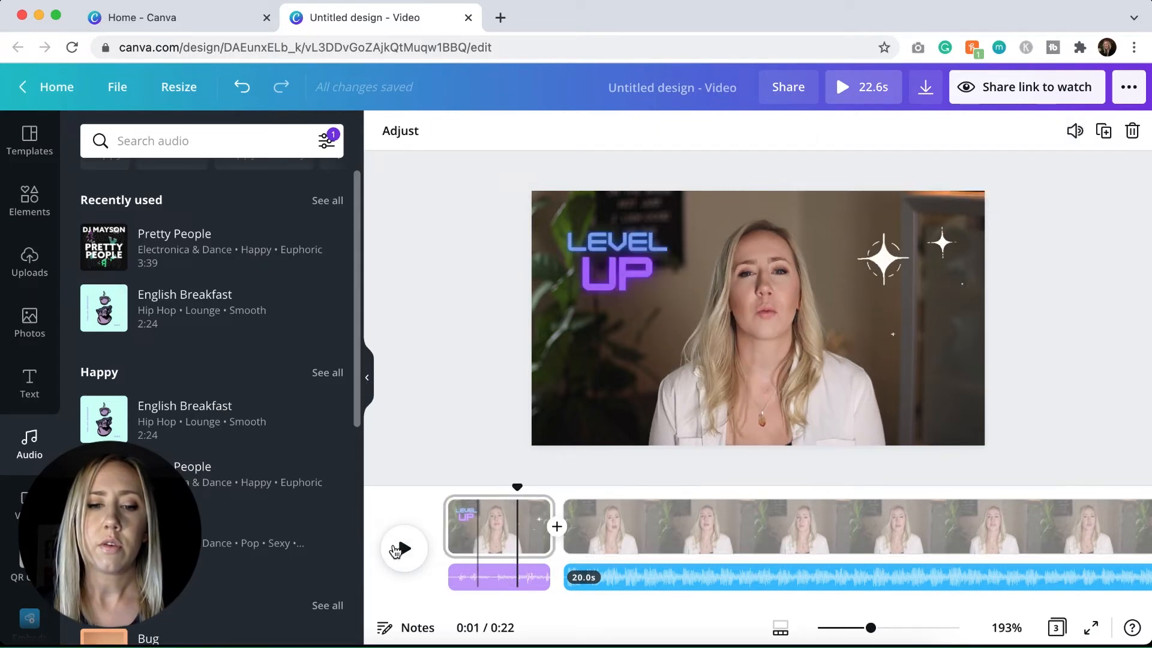
pyautogui.click(402, 546)
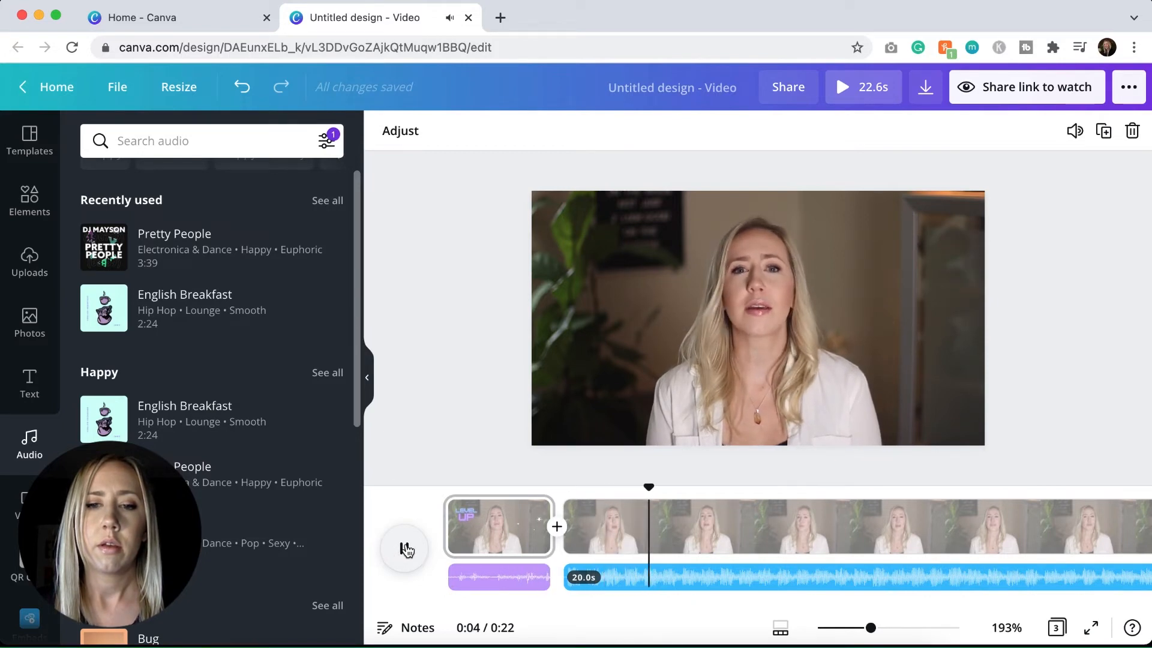
pyautogui.click(406, 548)
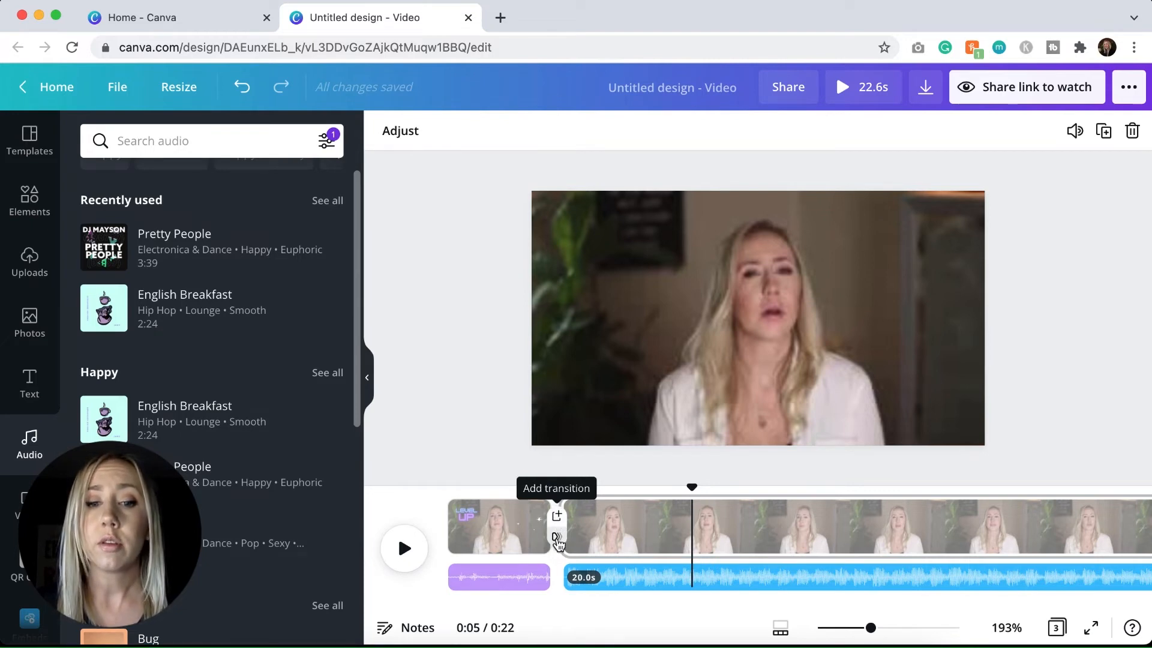
# Step: Add a Circle Wipe transition between the first two clips, with direction Out and a duration of 0.3 seconds
pyautogui.click(557, 538)
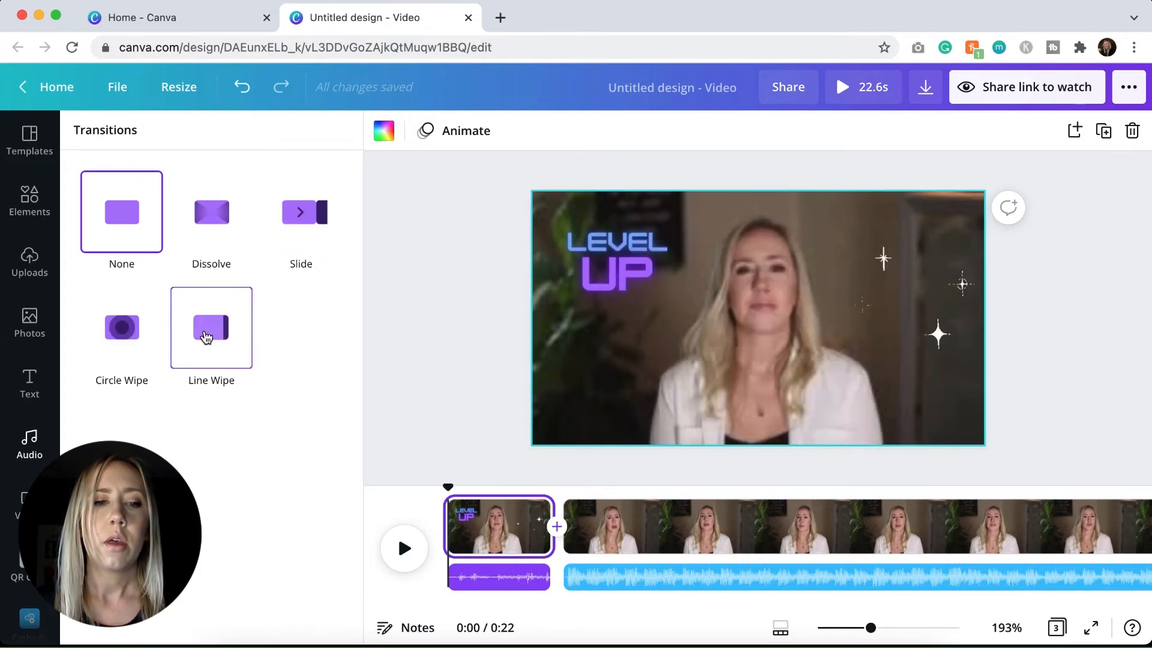
pyautogui.click(126, 338)
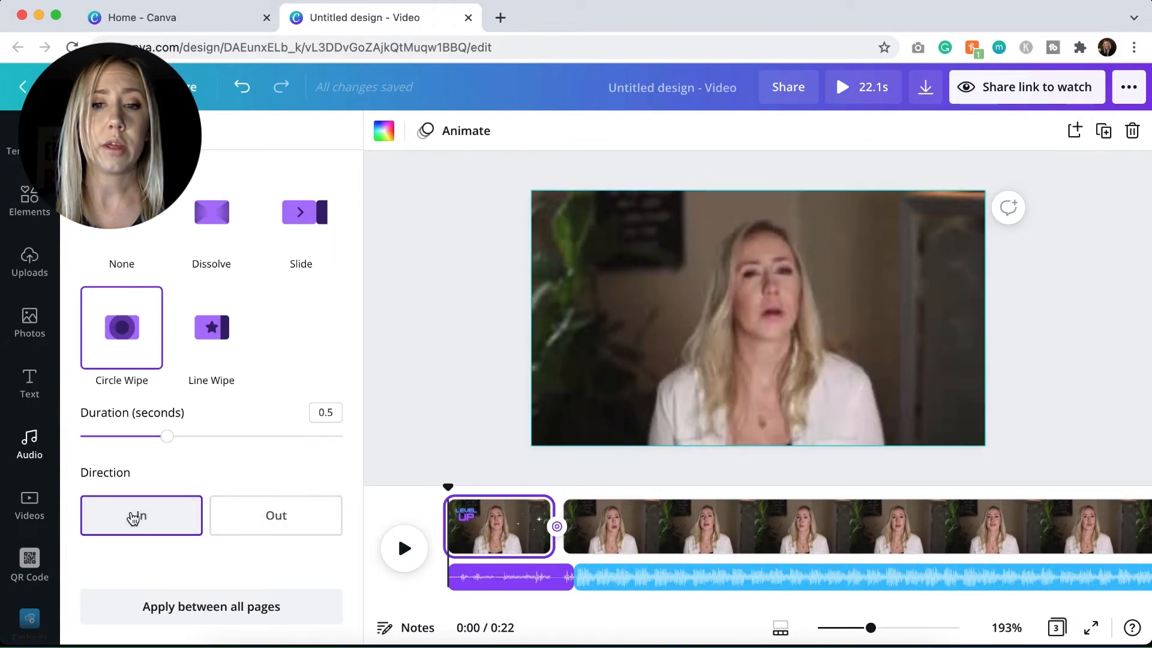
pyautogui.click(275, 523)
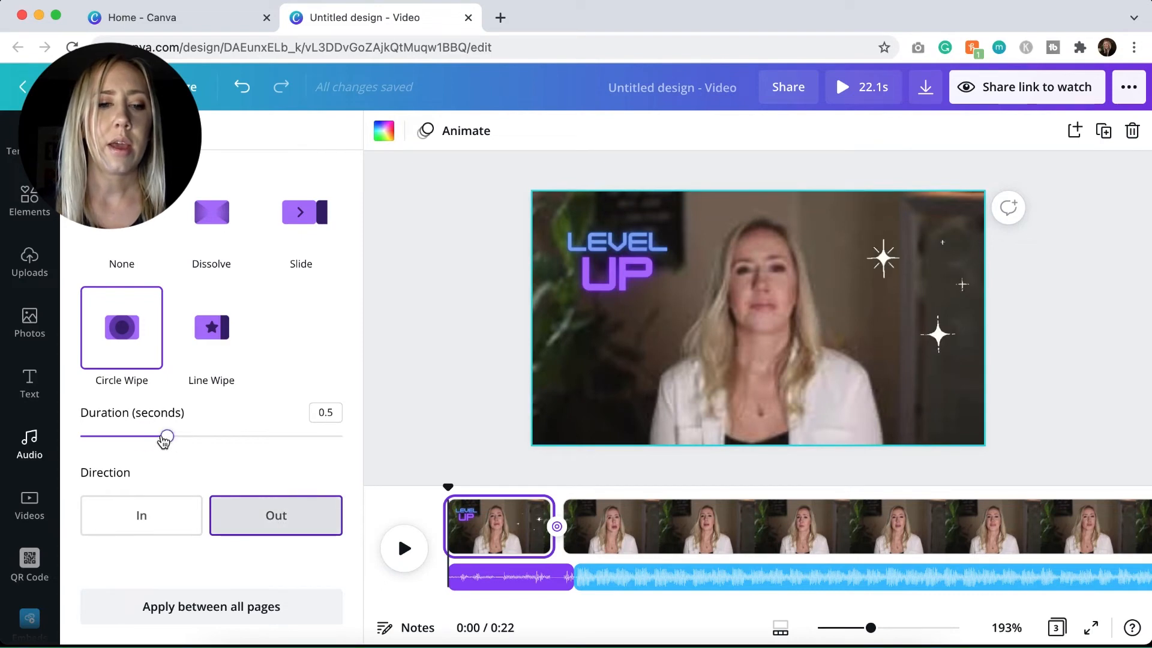
pyautogui.moveTo(166, 437); pyautogui.dragTo(120, 438)
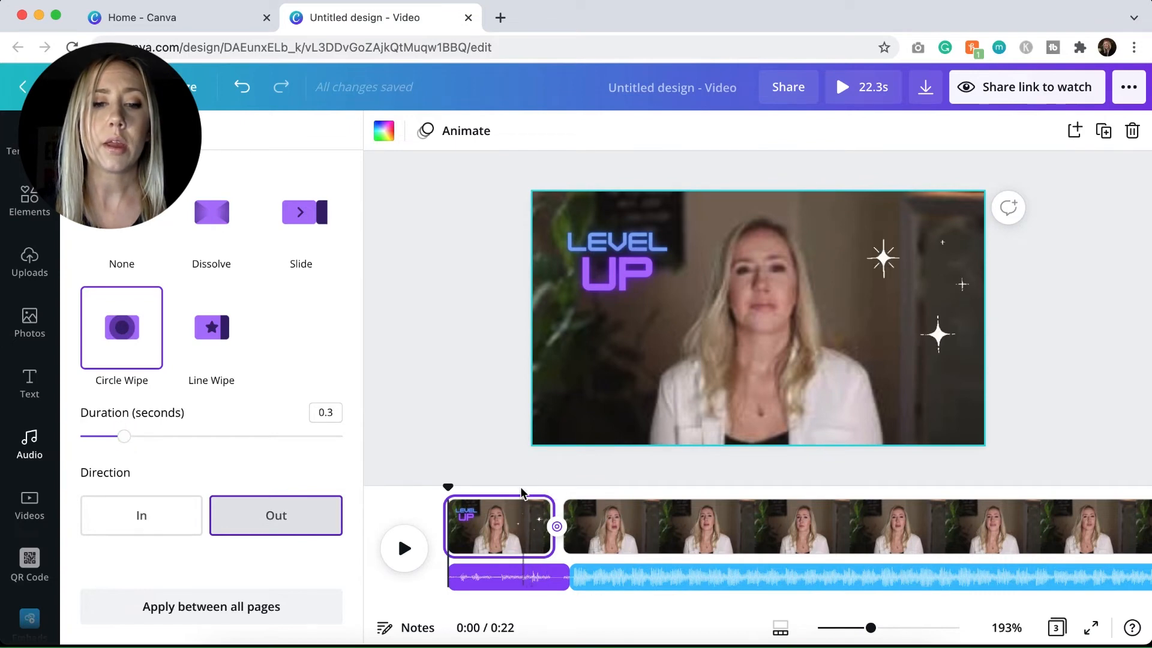
# Step: Play the video from the start through the transition between the first two clips
pyautogui.click(402, 548)
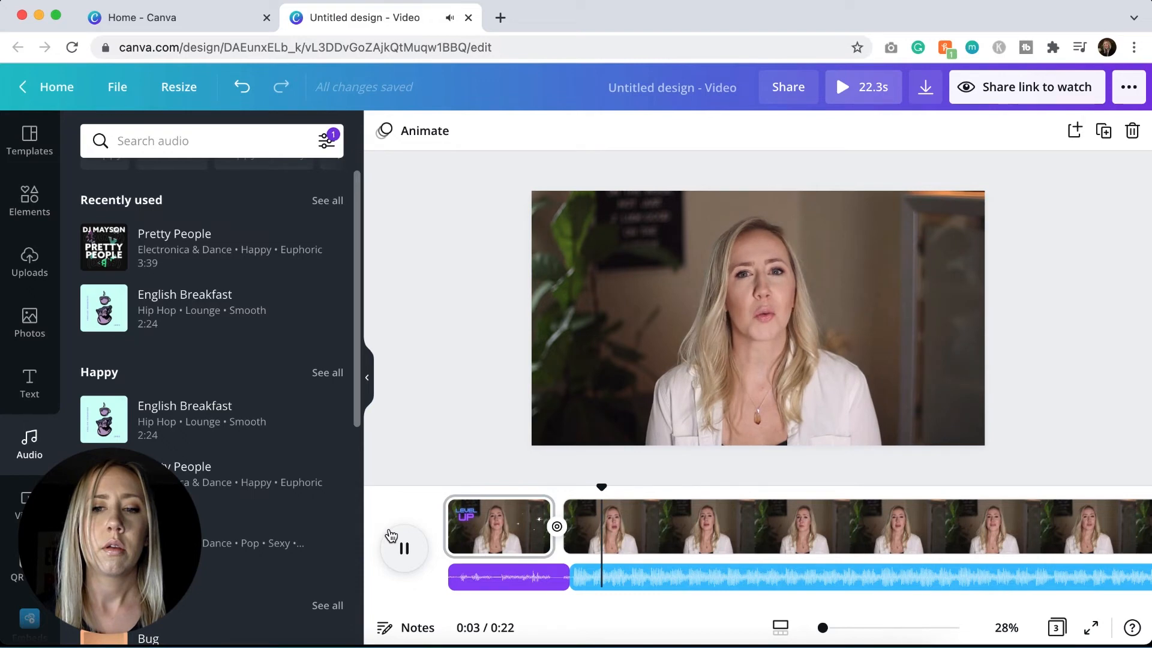
pyautogui.click(391, 533)
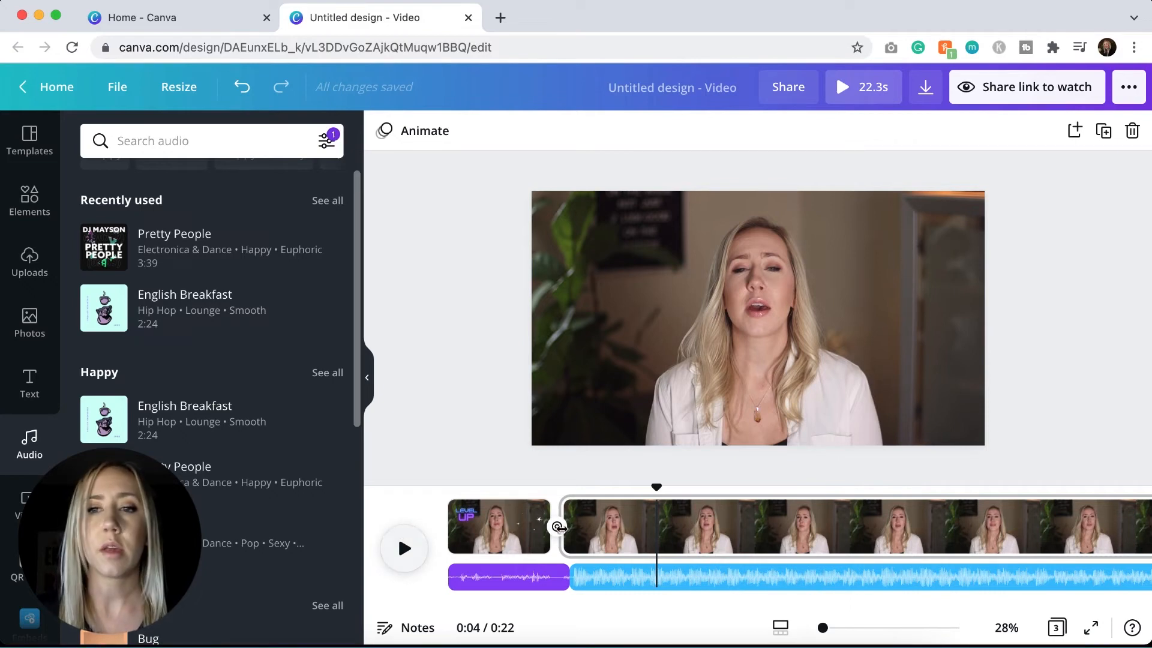
# Step: Copy the video's watch link, open it in a new browser tab and play the shared video there
pyautogui.click(1129, 91)
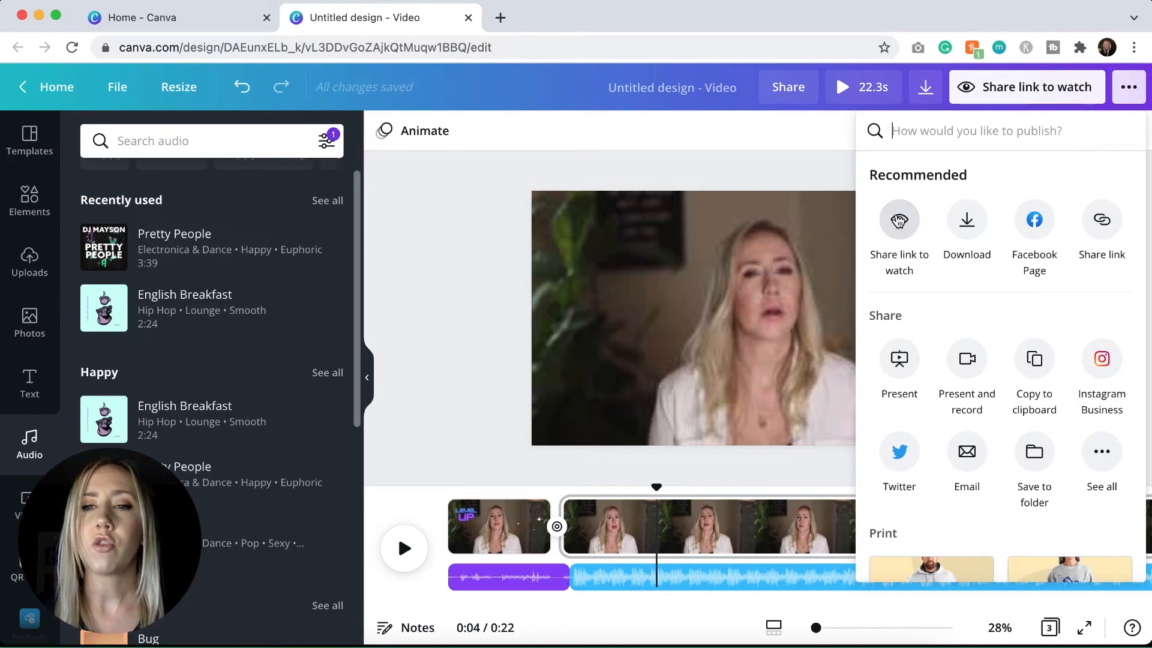
pyautogui.click(1023, 96)
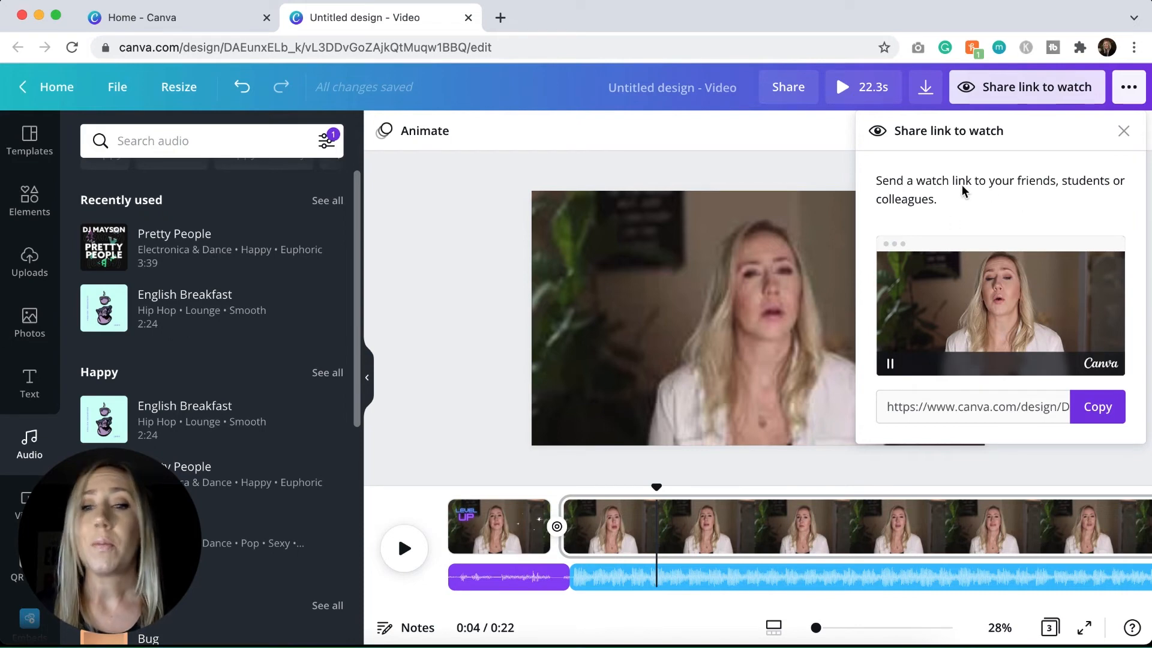
pyautogui.click(1098, 412)
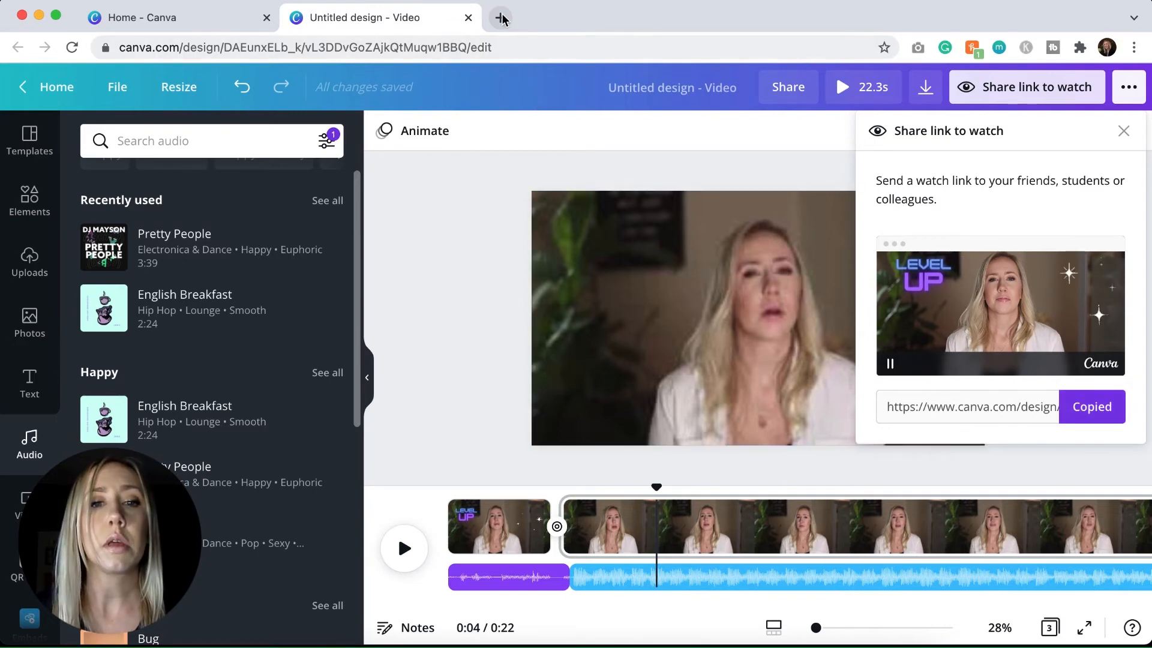
pyautogui.click(500, 17)
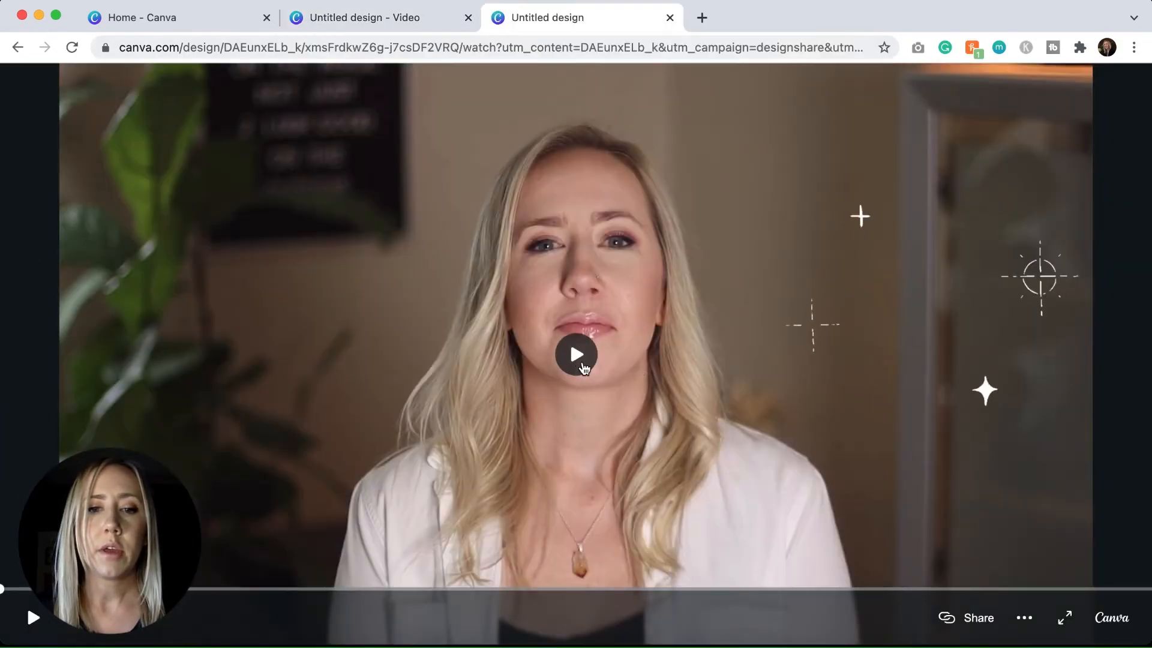
pyautogui.click(578, 358)
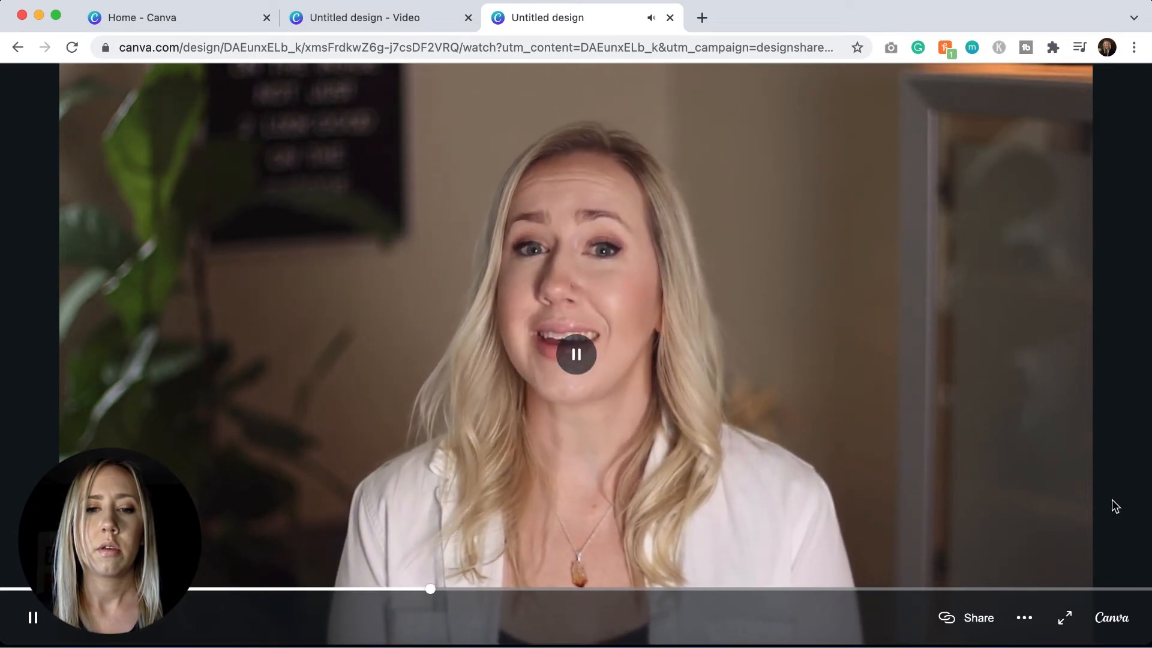
pyautogui.click(594, 375)
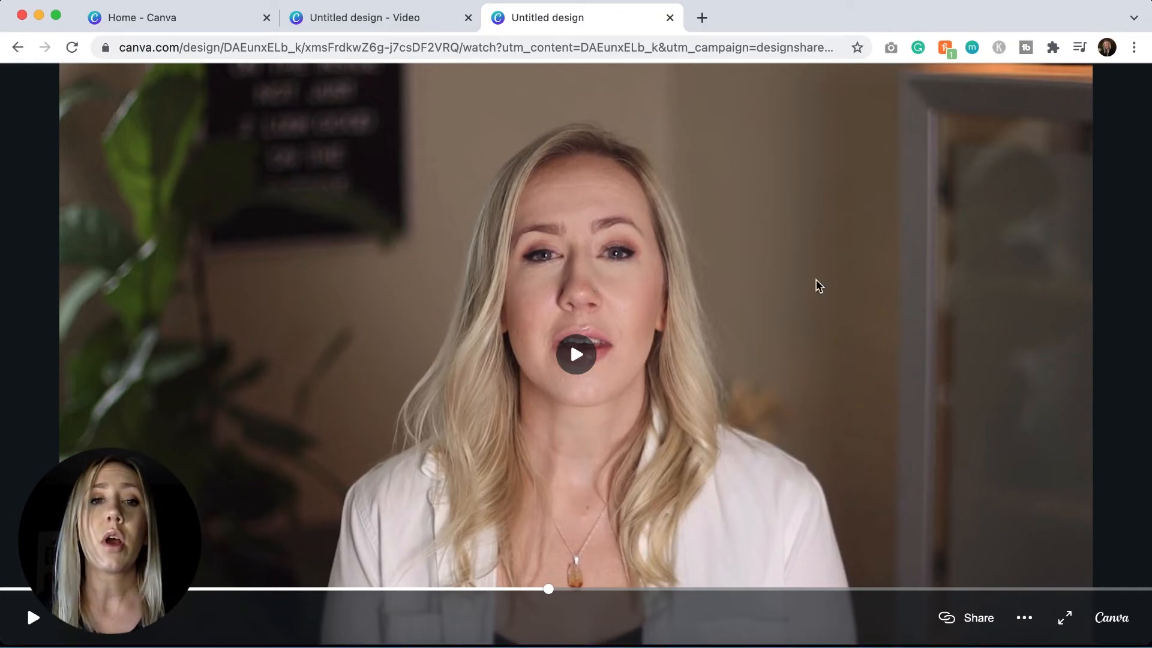
# Step: Return to the design, add a blank page after the last clip and open the Record Yourself studio
pyautogui.click(380, 24)
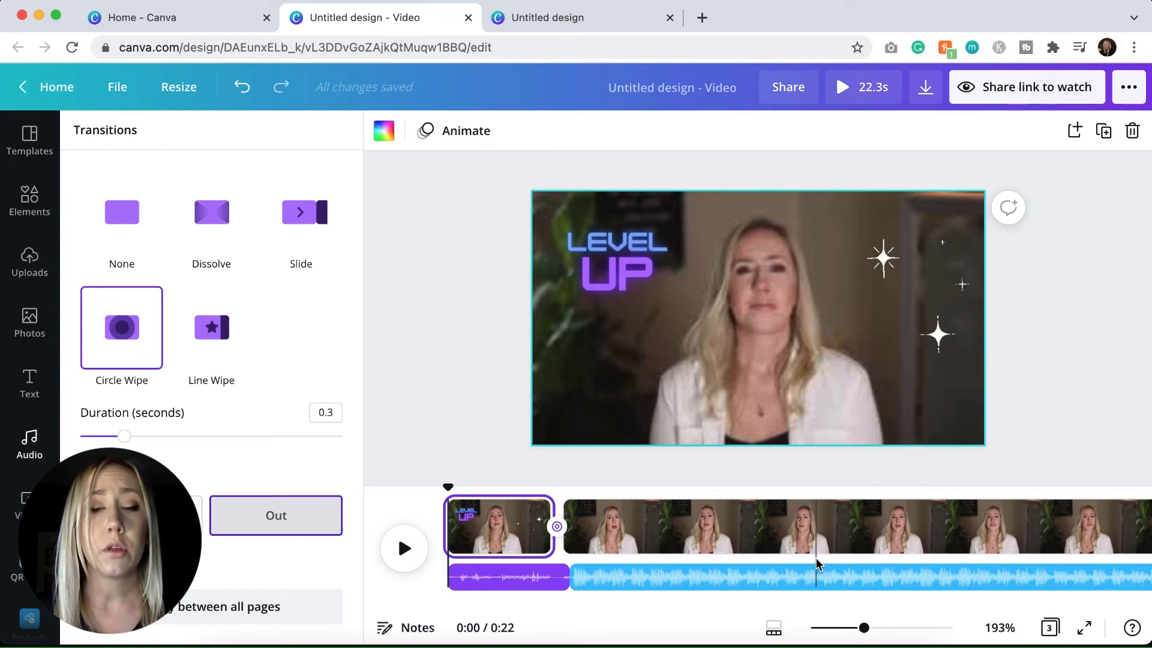
pyautogui.hscroll(5, 1045, 543)
pyautogui.click(1101, 527)
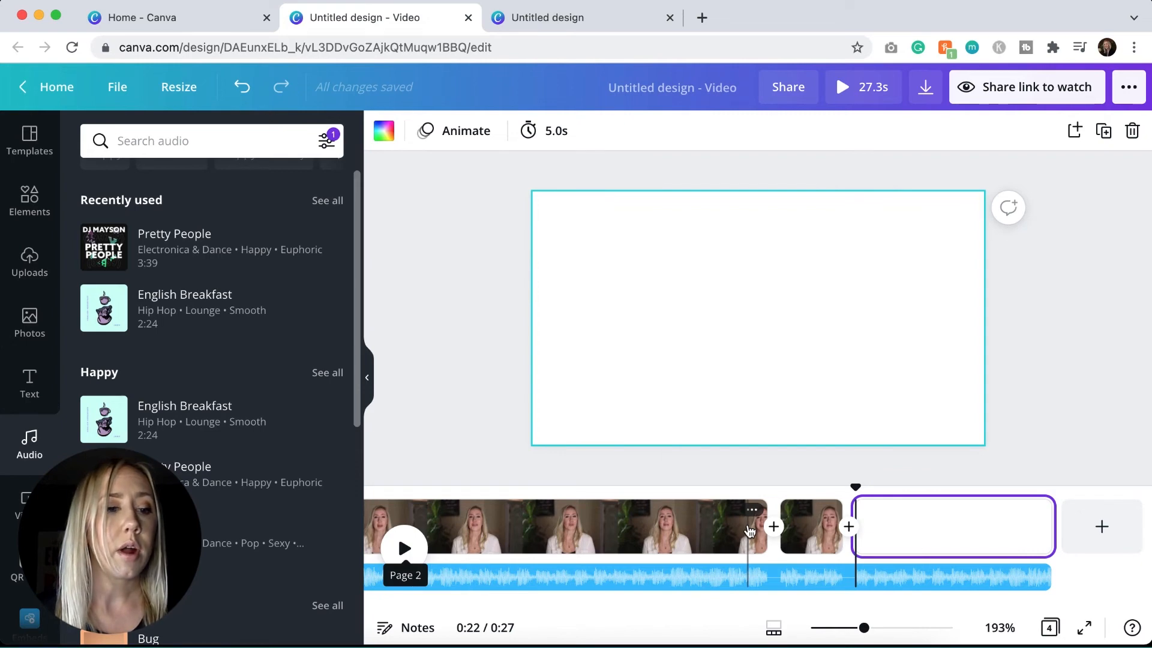
pyautogui.click(45, 513)
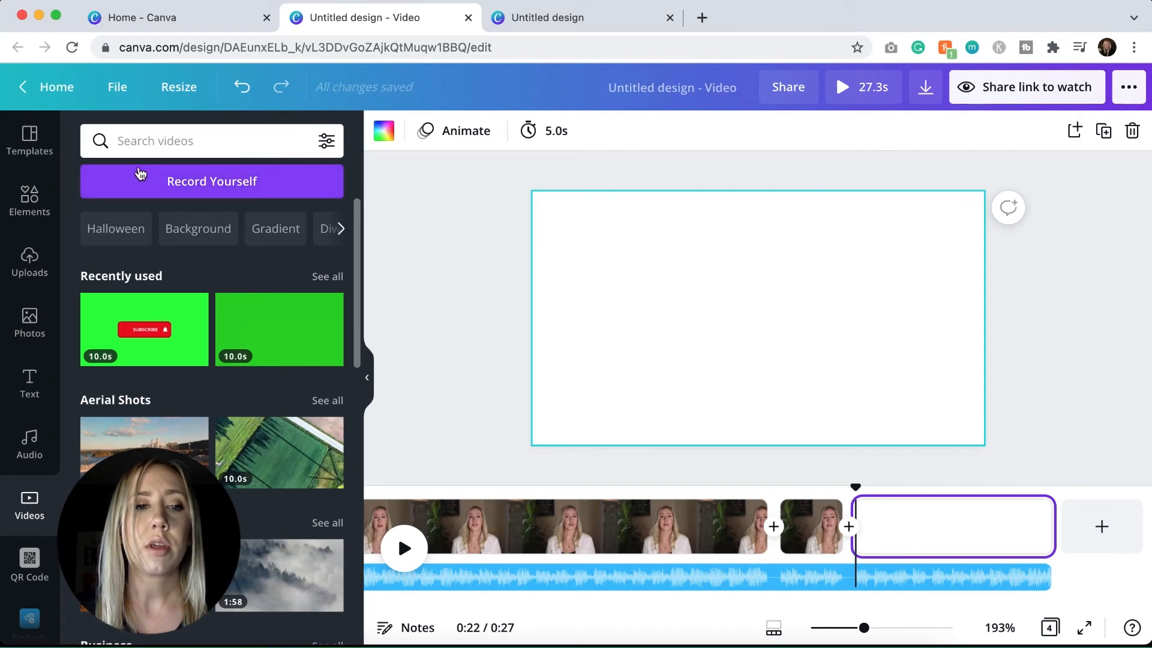
pyautogui.click(268, 188)
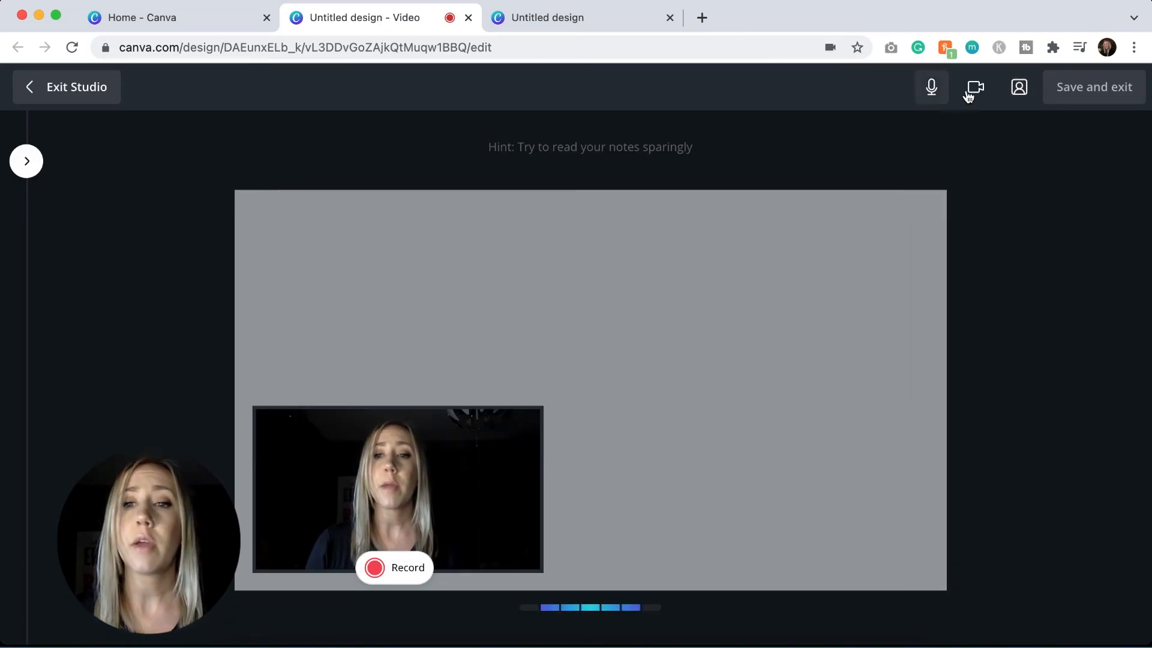
# Step: Look at the microphone and camera choices in the recording studio
pyautogui.click(931, 95)
pyautogui.click(933, 91)
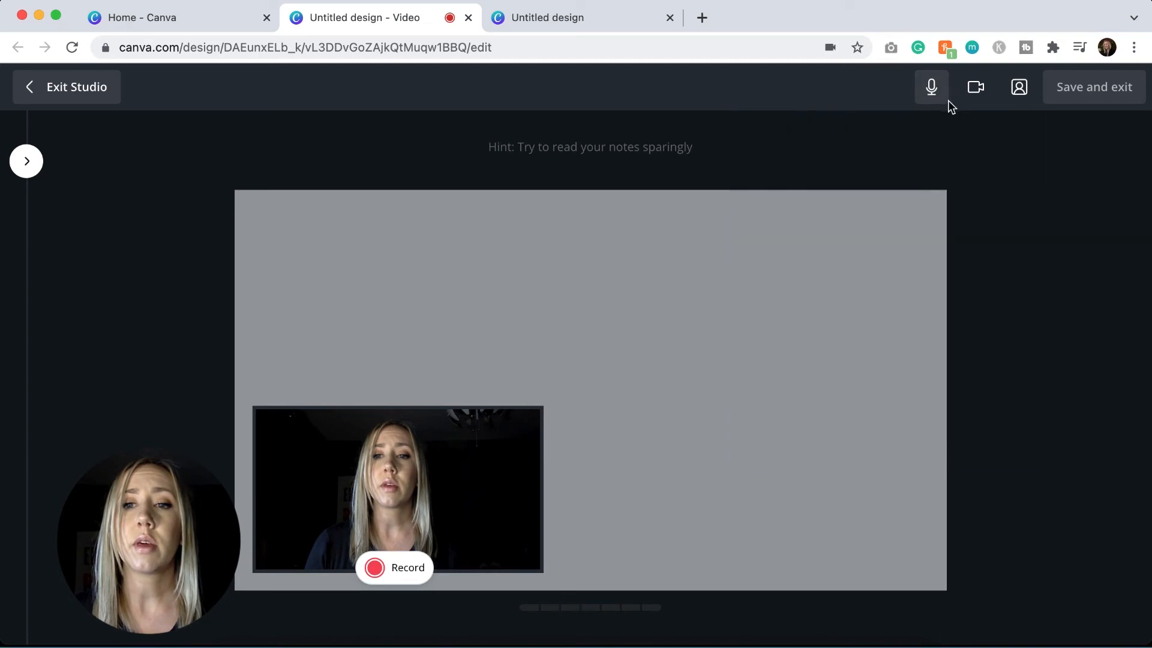
pyautogui.click(981, 96)
pyautogui.click(980, 95)
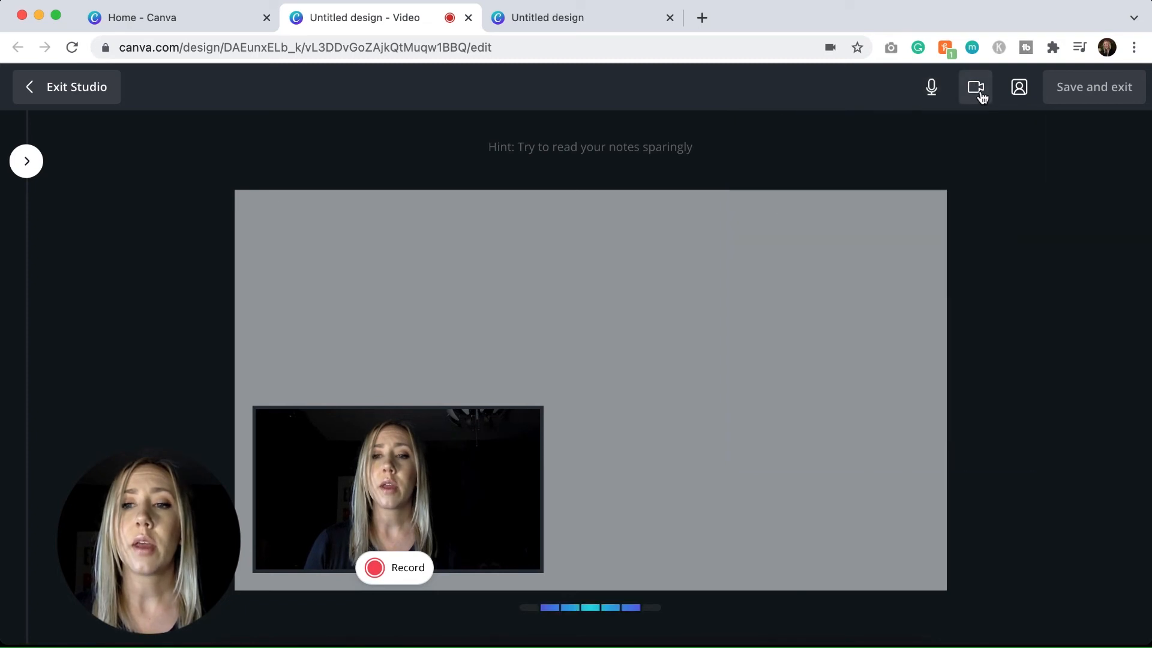
# Step: Try to switch the recording mode from Camera only to Screen share
pyautogui.click(1020, 91)
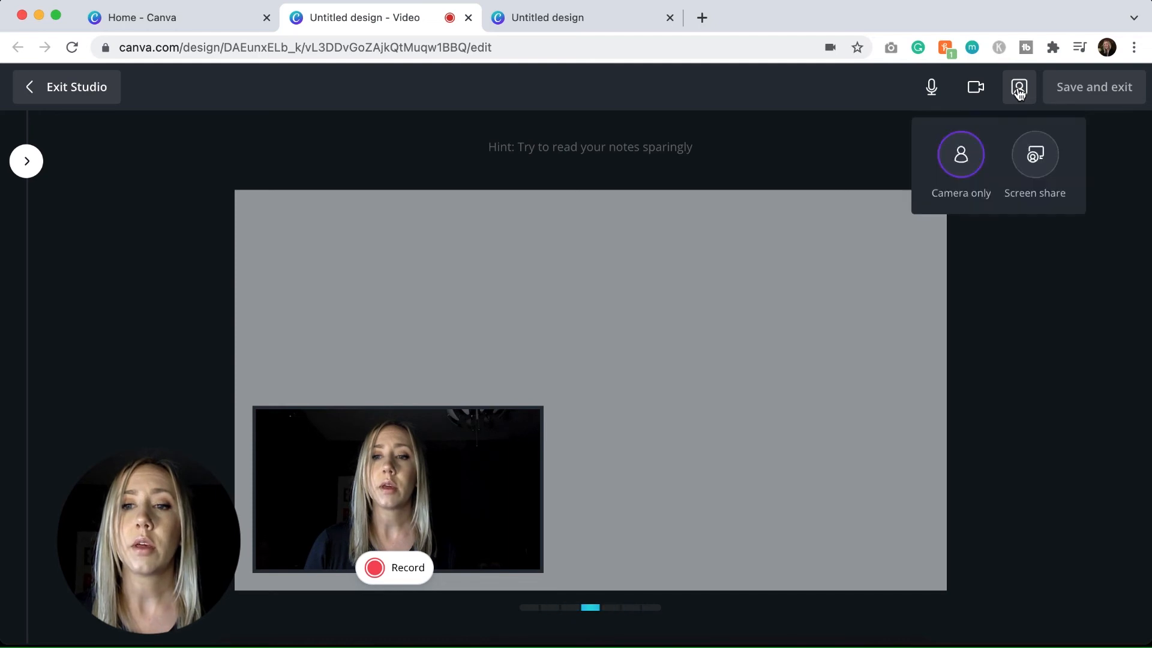
pyautogui.click(1047, 154)
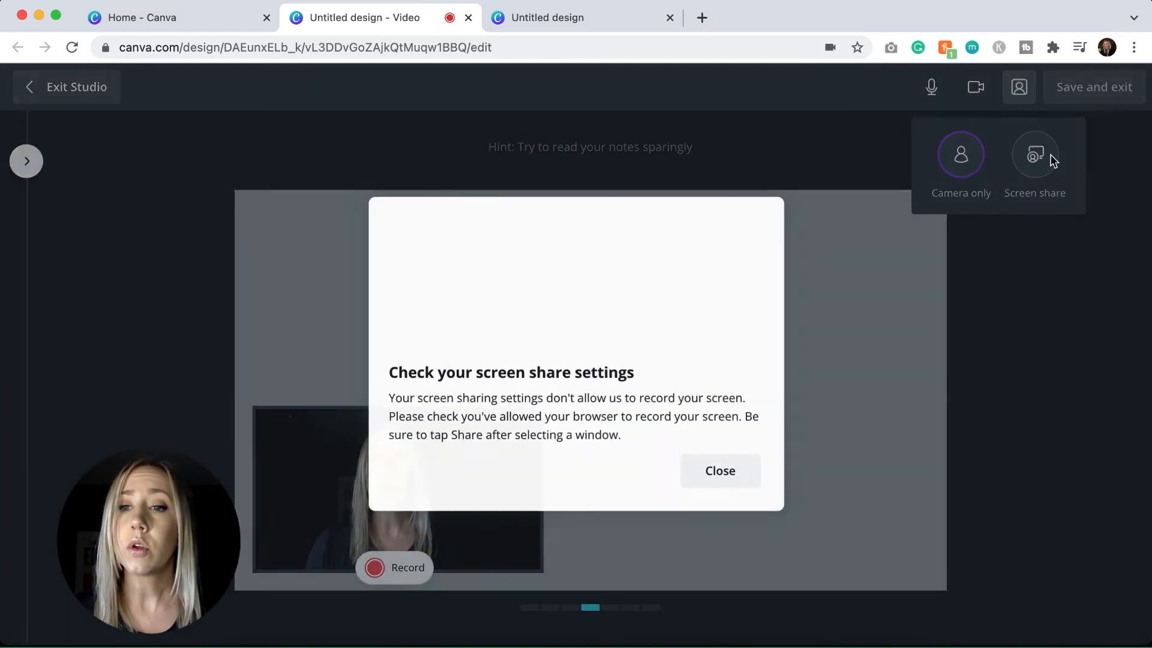
pyautogui.click(728, 474)
pyautogui.click(1019, 88)
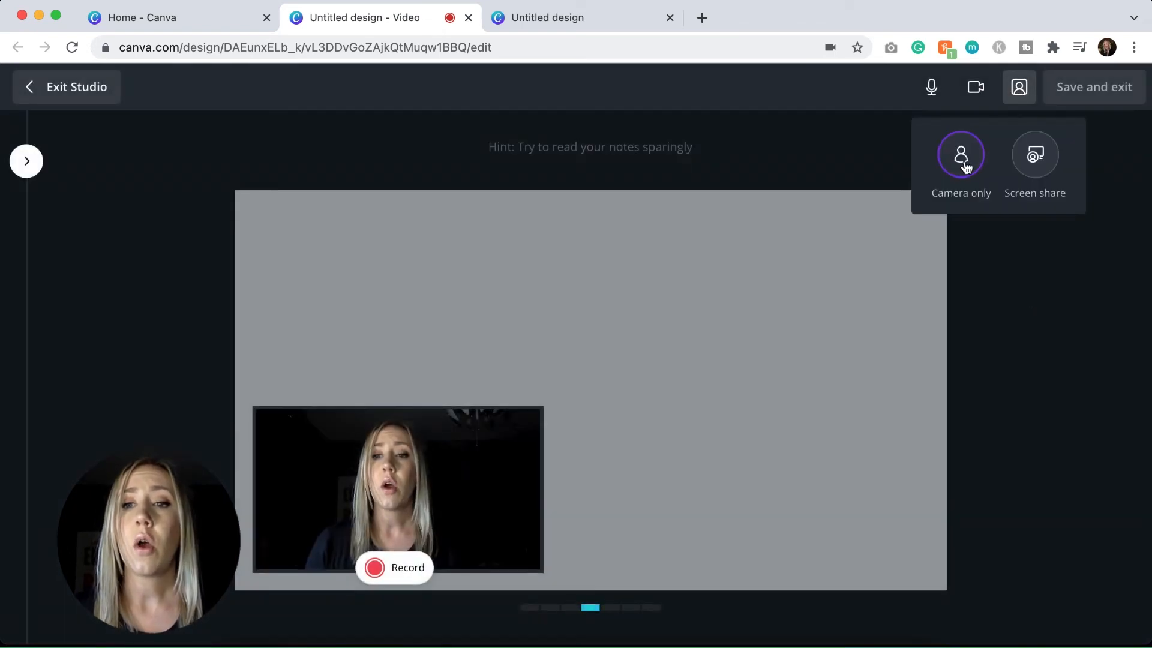
pyautogui.click(980, 320)
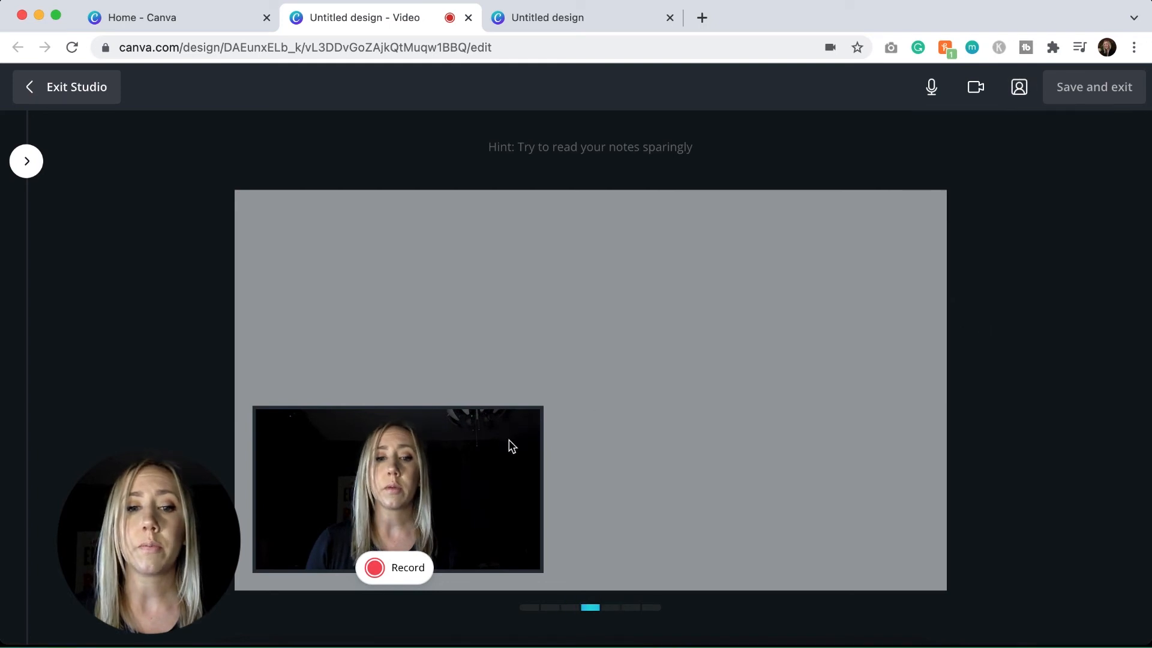
# Step: Shift the camera frame to the page's left edge, record a webcam clip of about 3.8 seconds and save it to the design
pyautogui.moveTo(509, 444); pyautogui.dragTo(491, 445)
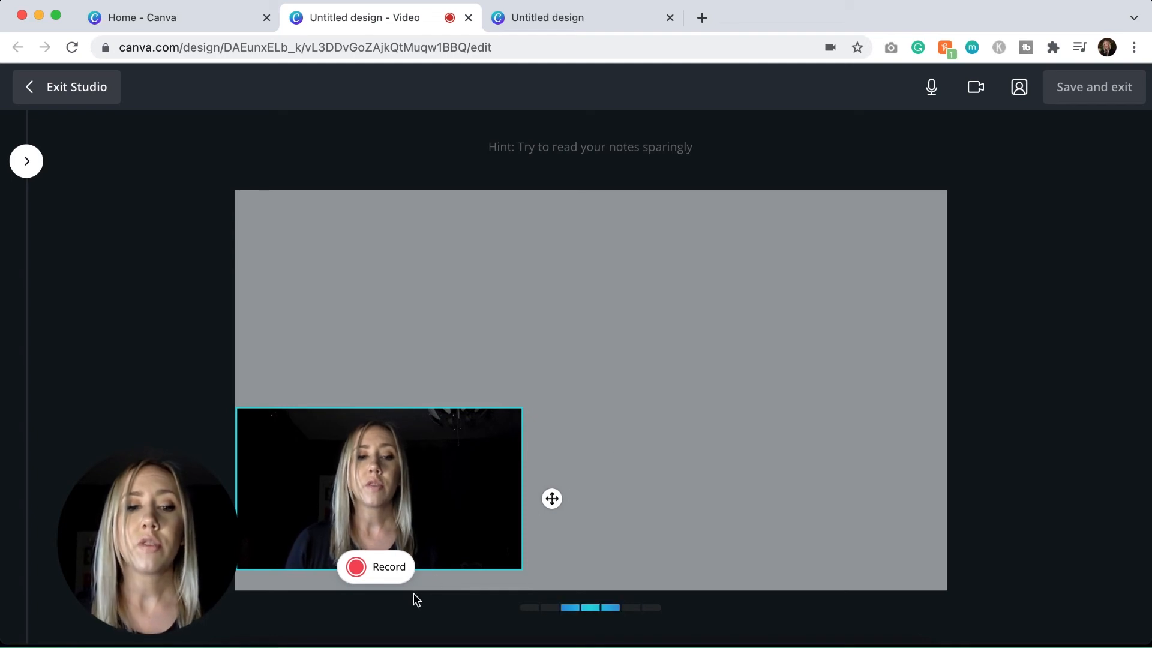
pyautogui.click(382, 570)
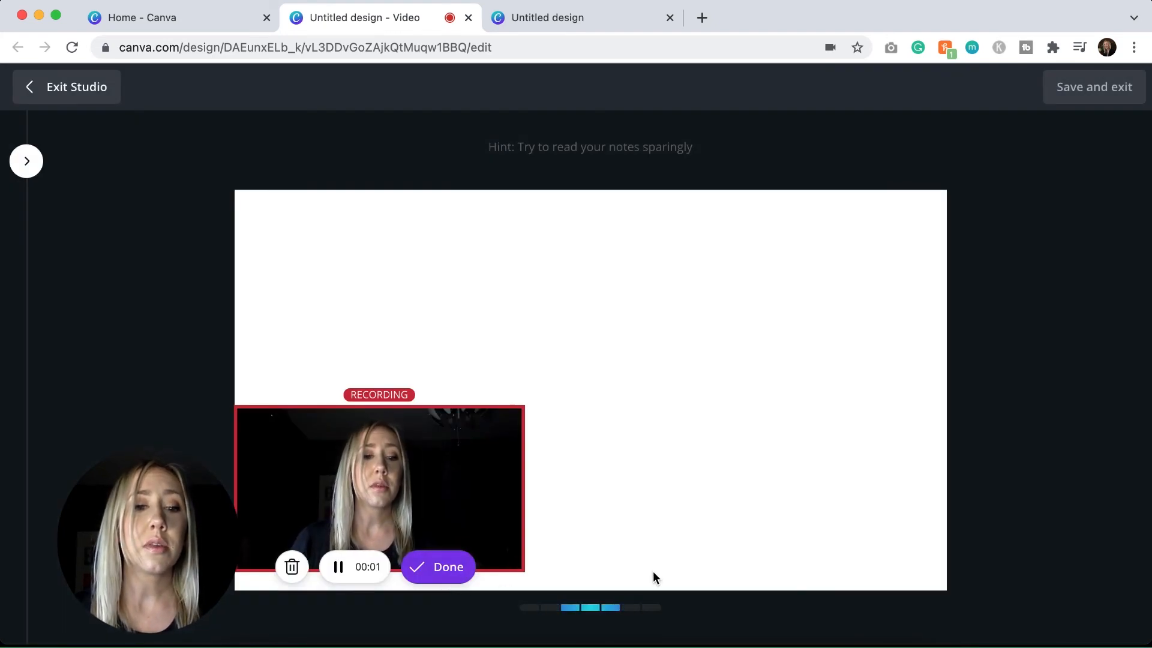
pyautogui.click(452, 568)
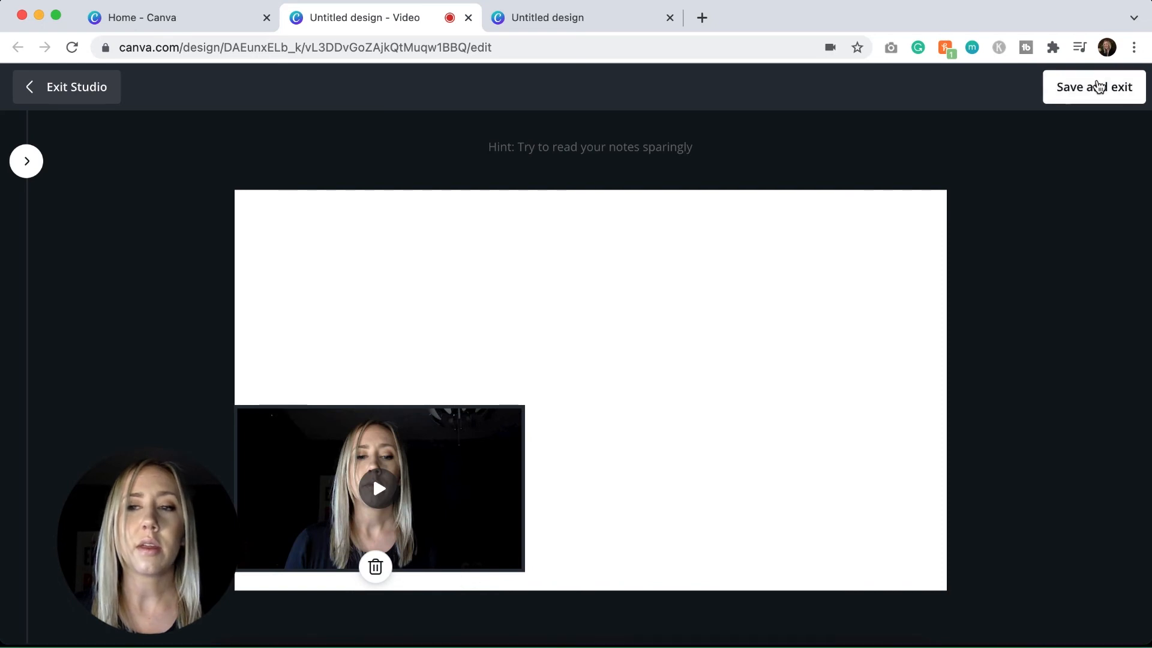
pyautogui.click(1099, 89)
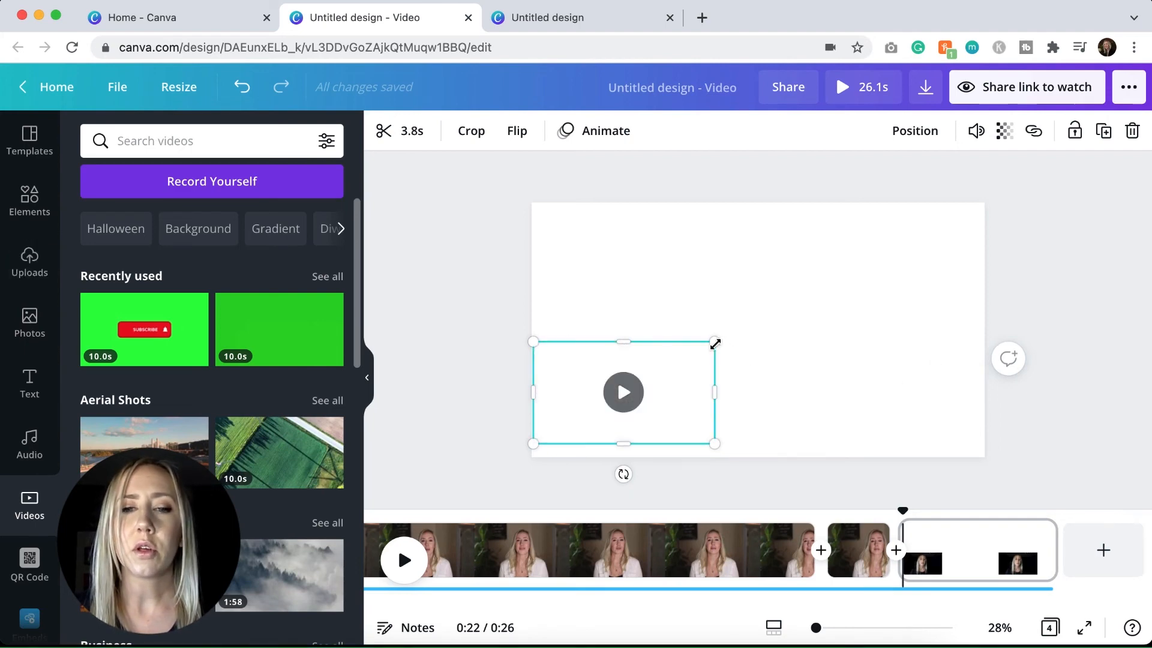
# Step: Enlarge the webcam recording on the last page and align it so it fills the whole page
pyautogui.moveTo(715, 343); pyautogui.dragTo(989, 215)
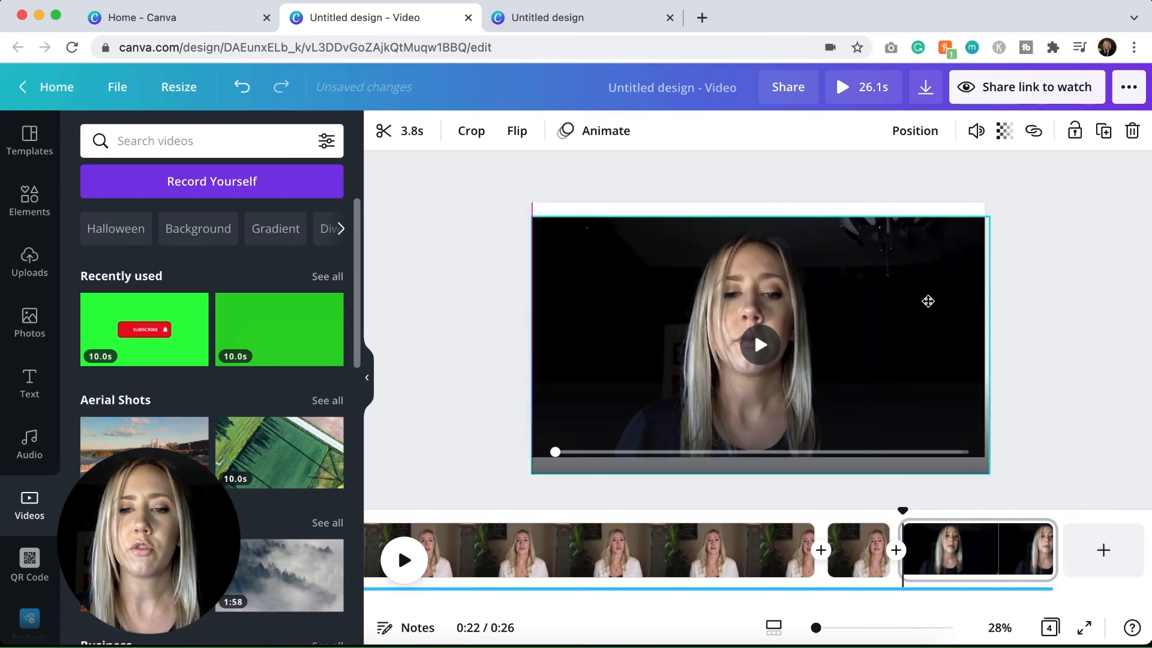
pyautogui.moveTo(928, 300); pyautogui.dragTo(930, 288)
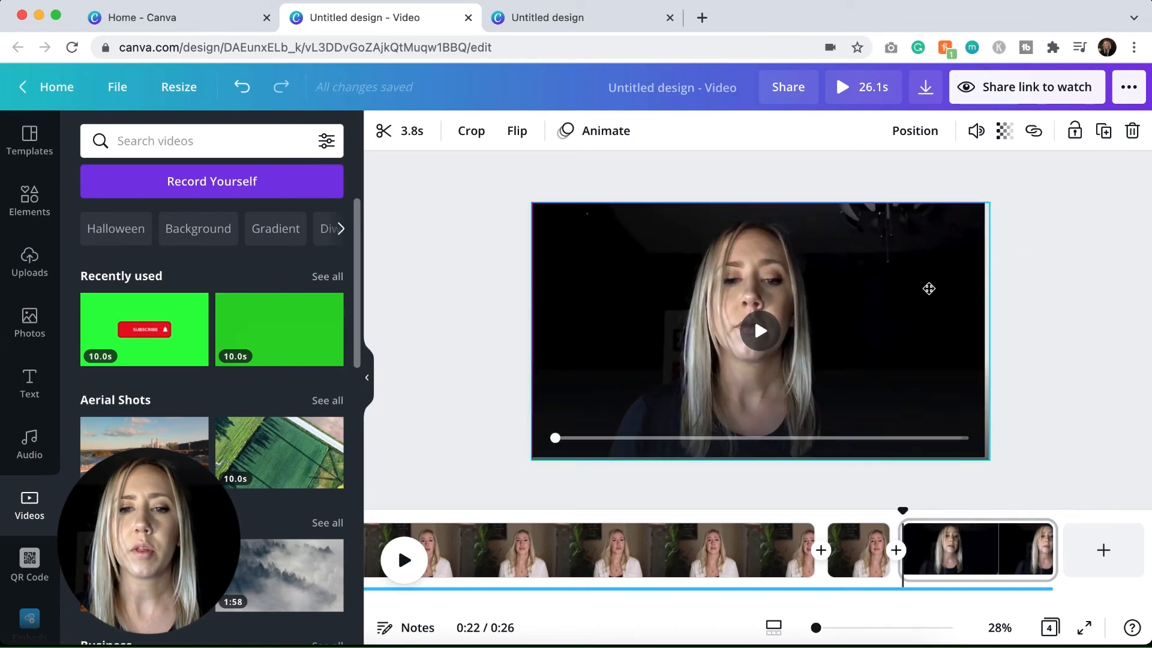
pyautogui.click(1057, 341)
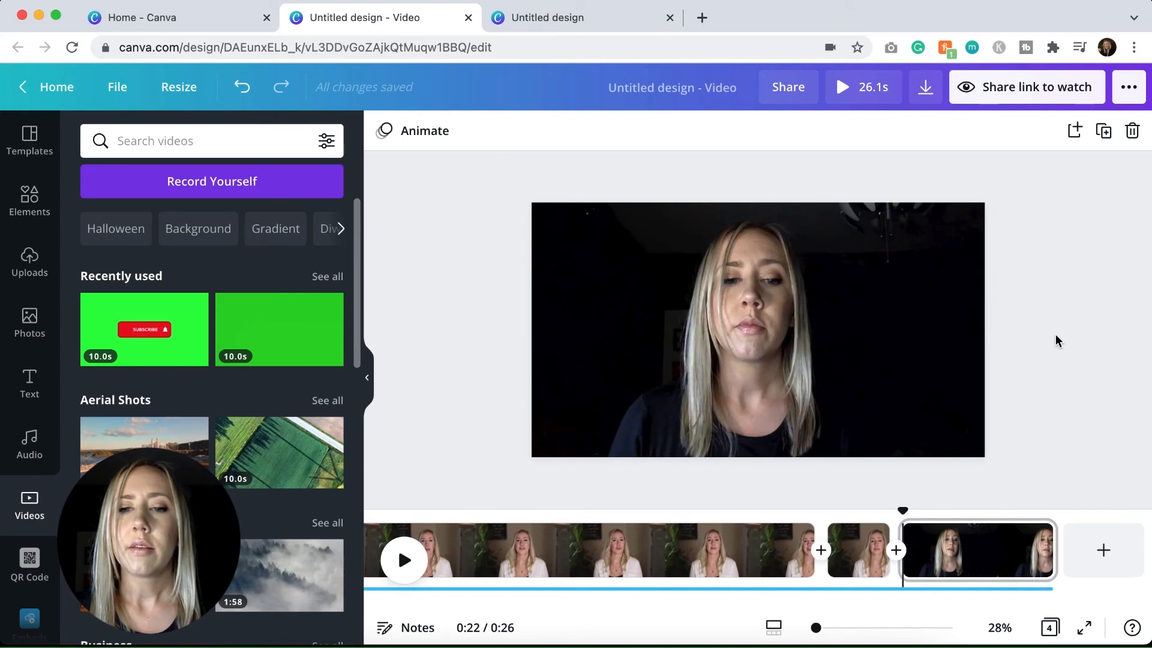
# Step: Add a Dissolve transition of 0.5 seconds between the third clip and the webcam recording
pyautogui.hscroll(-1, 921, 543)
pyautogui.moveTo(907, 551)
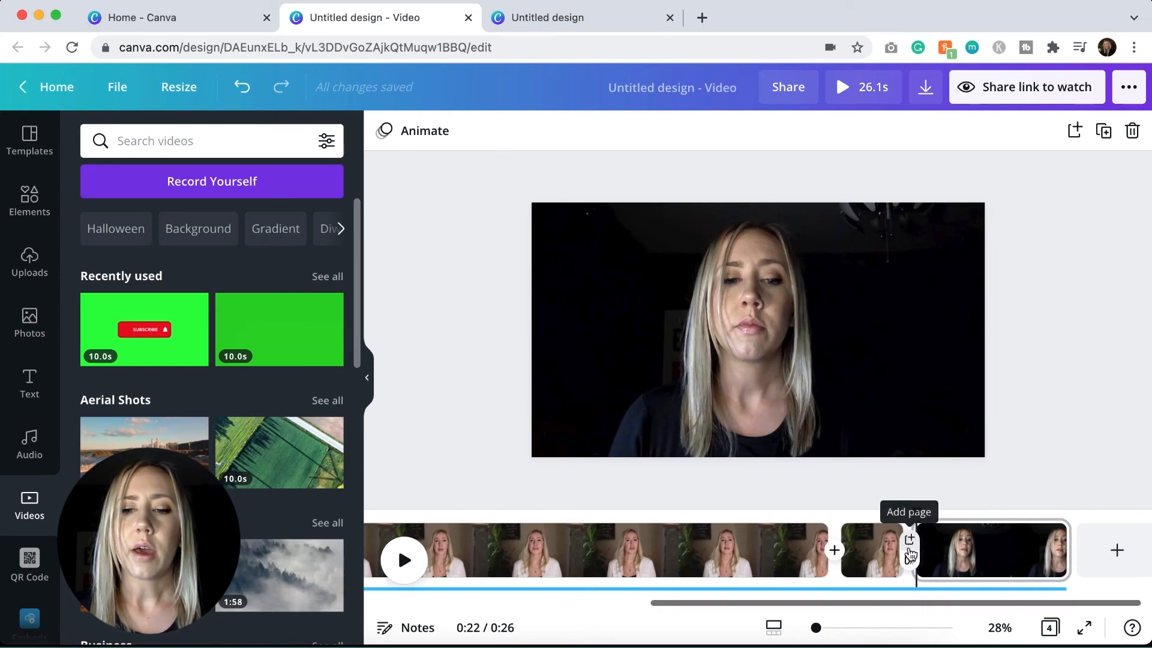
pyautogui.click(909, 561)
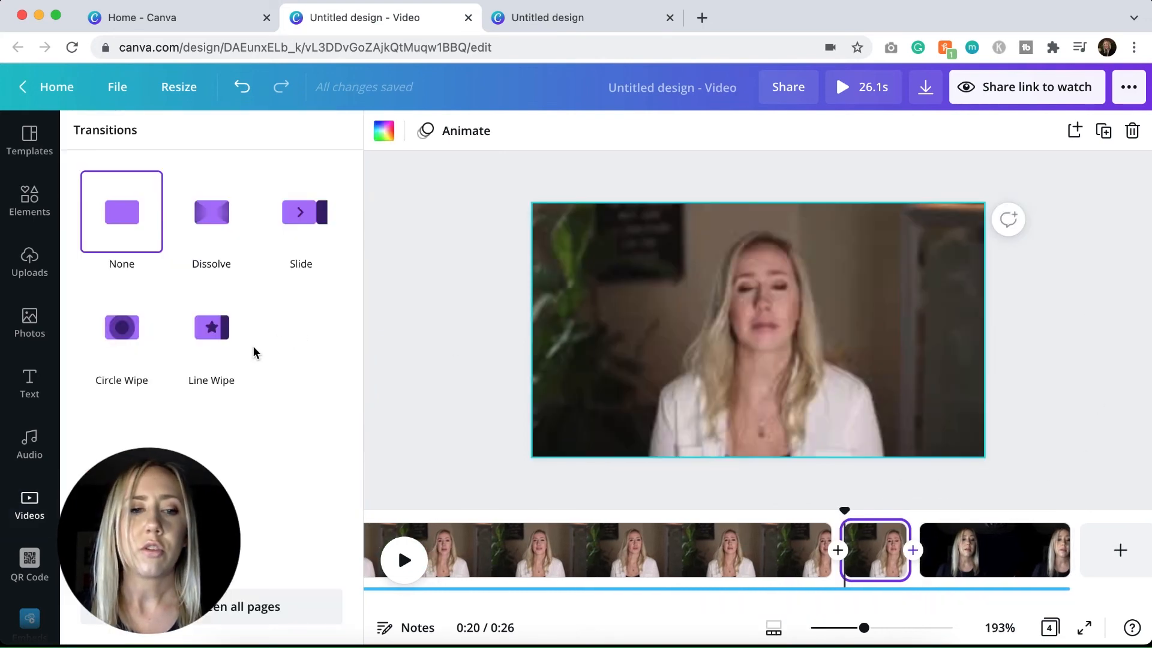
pyautogui.click(207, 222)
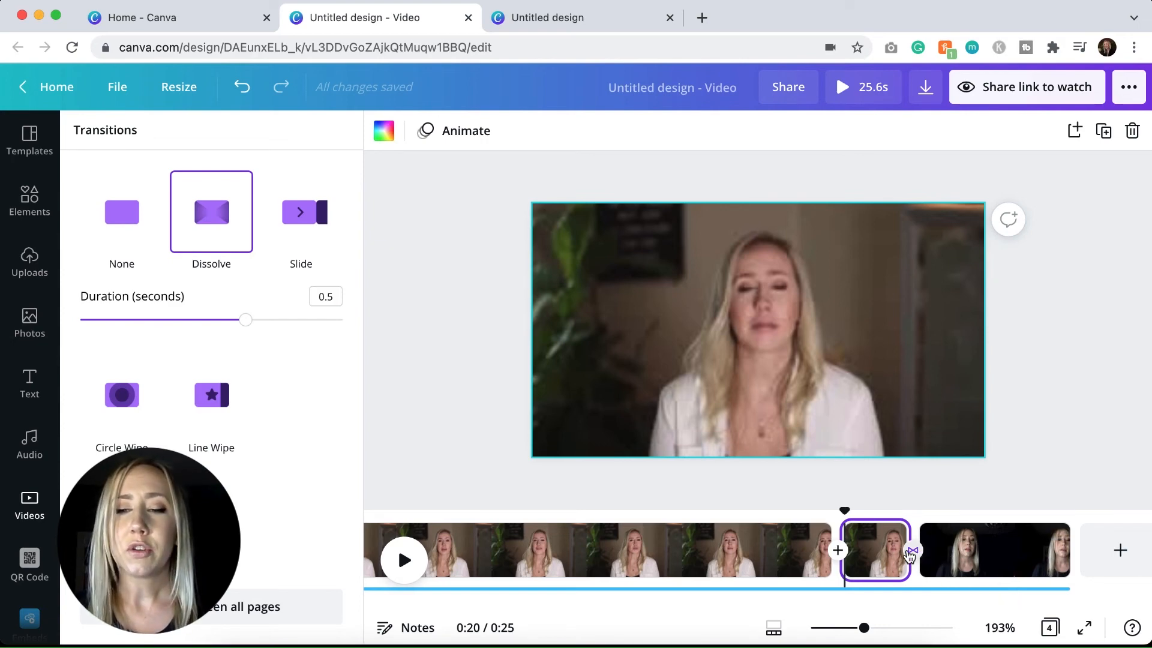
# Step: View all pages in a grid, return to the timeline and look at the notes for page 3
pyautogui.hscroll(1, 907, 556)
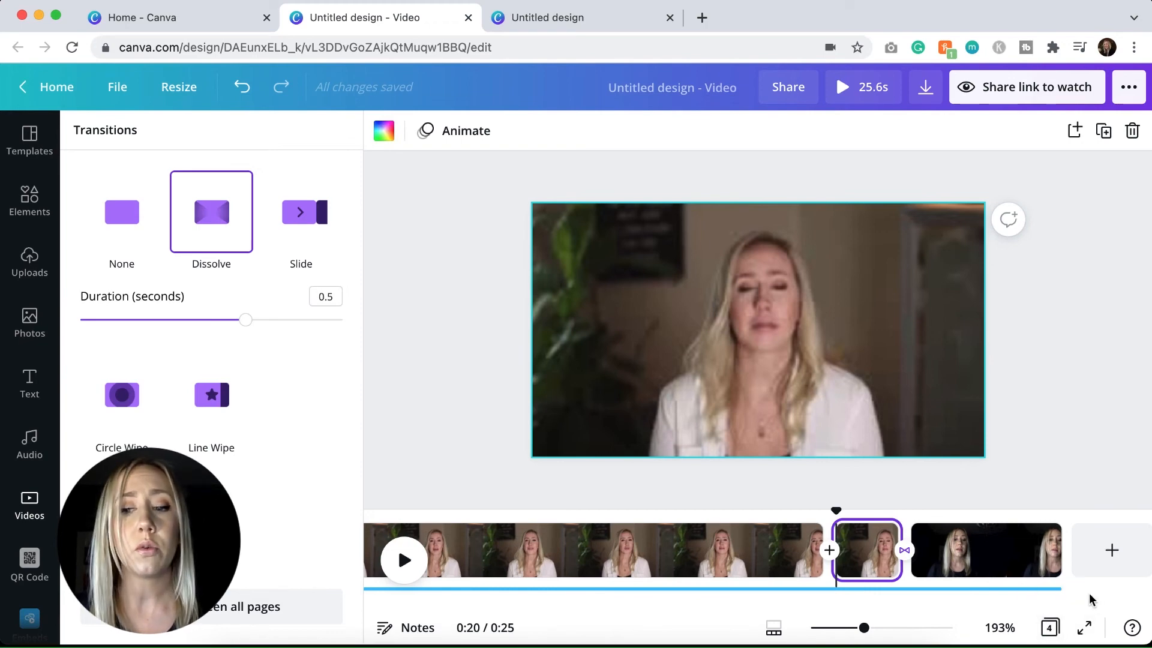
pyautogui.click(1050, 627)
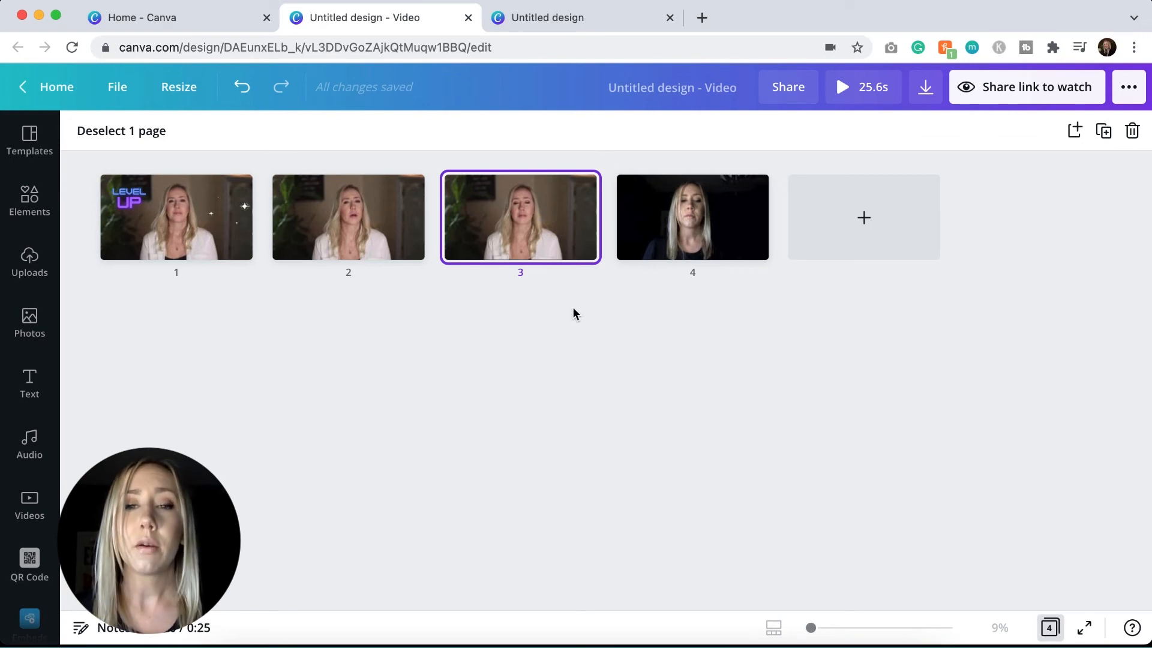
pyautogui.click(1050, 627)
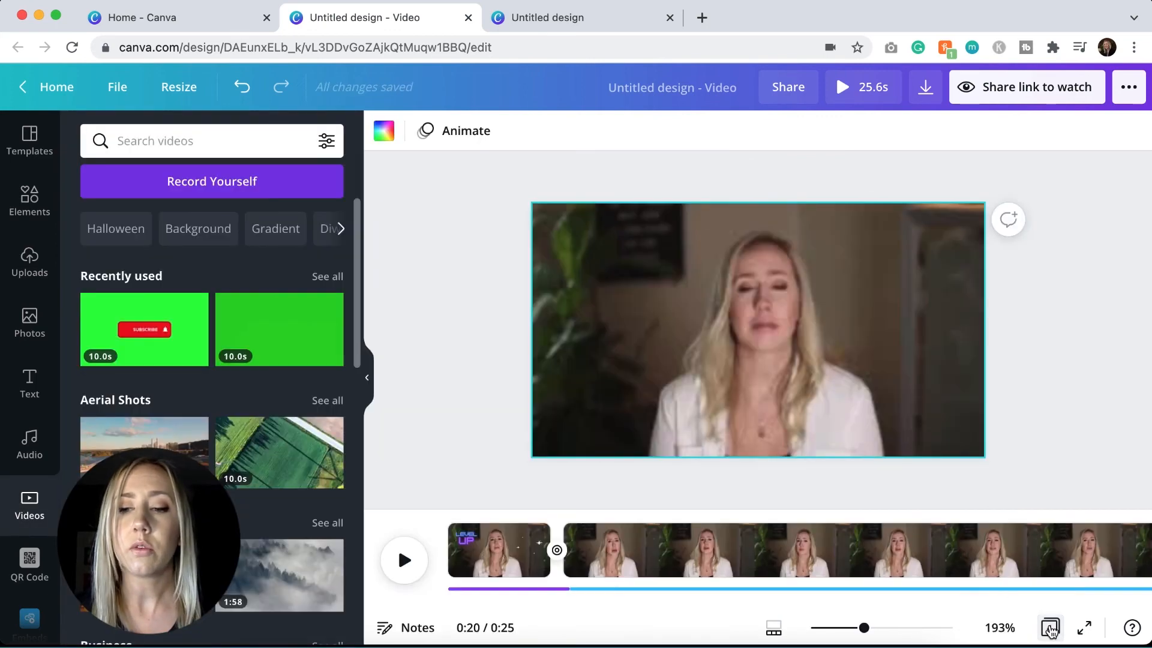
pyautogui.click(384, 629)
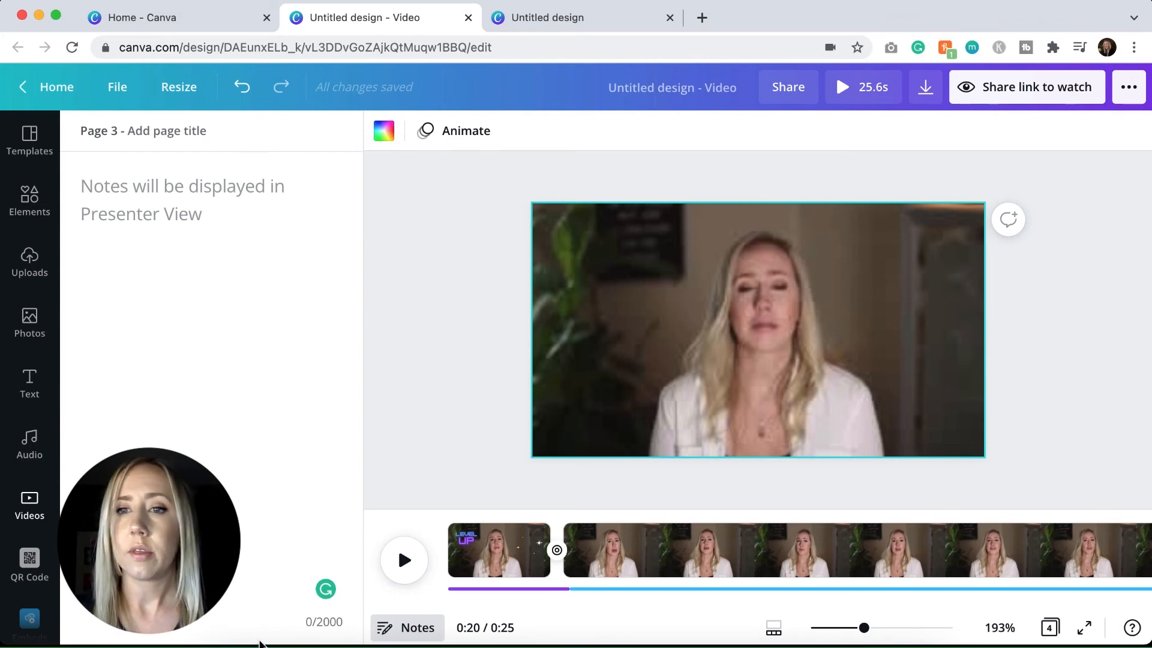
pyautogui.click(407, 628)
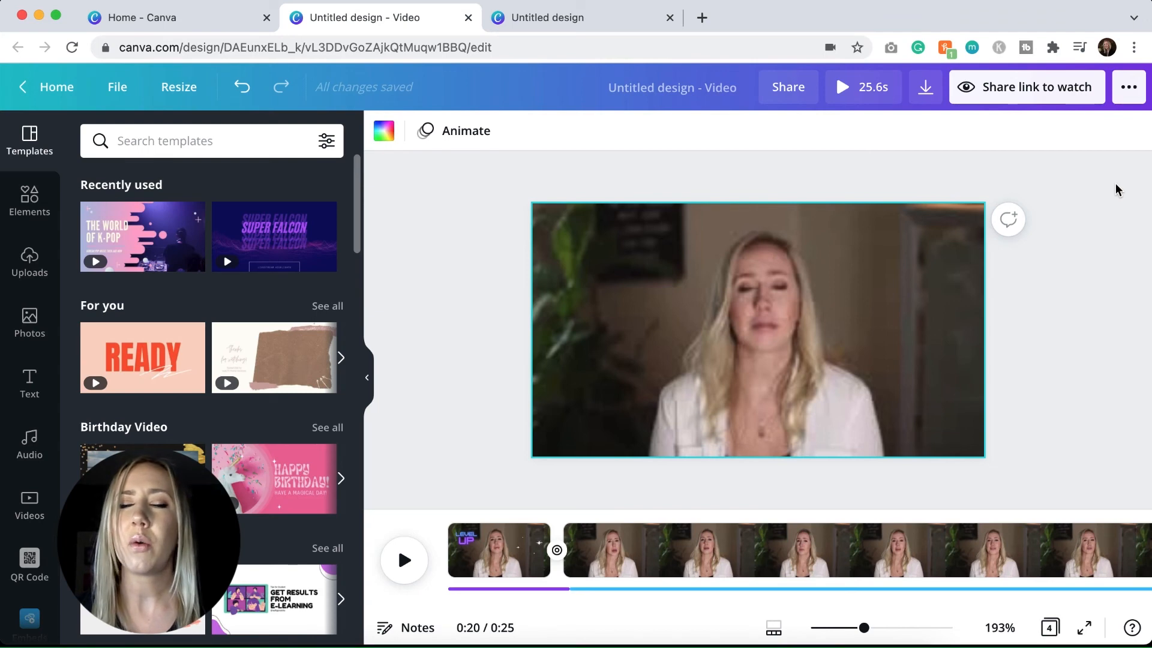
# Step: Set the duration of the Circle Wipe transition between the first two clips to 0.5 seconds
pyautogui.click(556, 551)
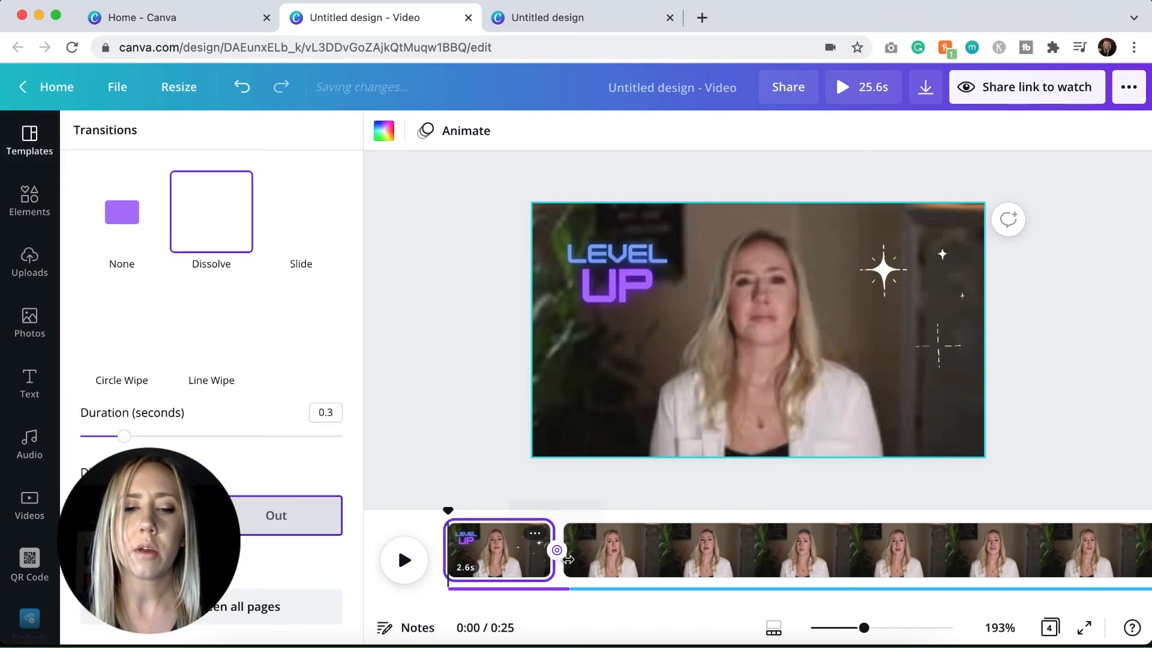
pyautogui.click(121, 327)
pyautogui.moveTo(126, 436); pyautogui.dragTo(171, 438)
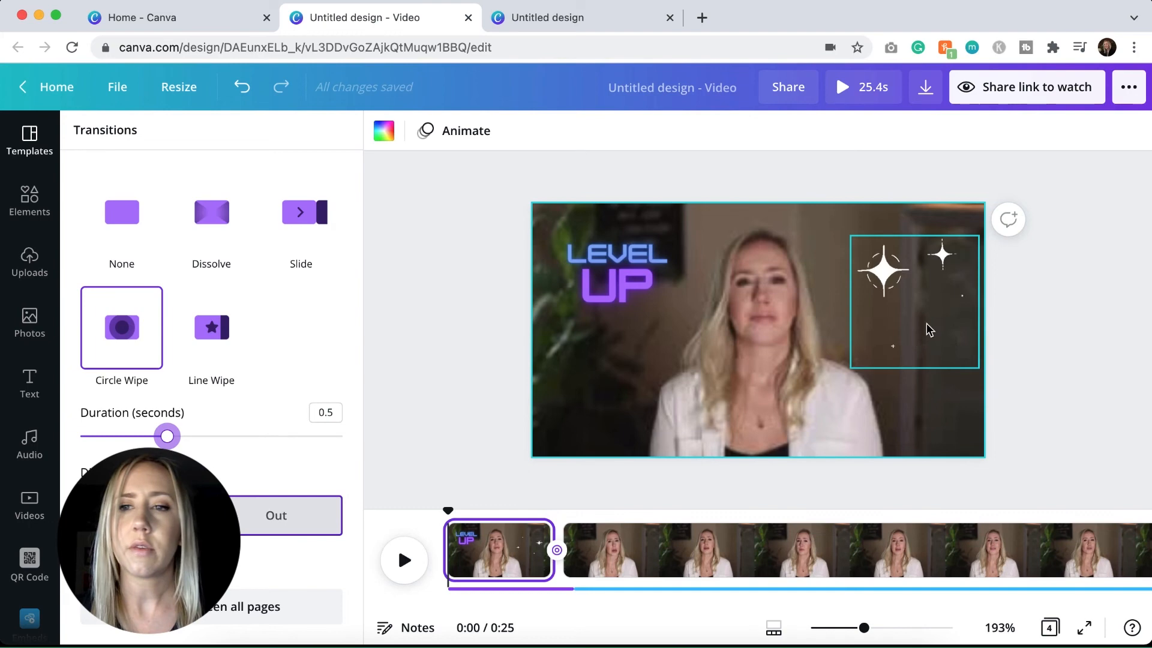
# Step: Download all 4 pages of the design as an MP4 video, then close the download notice and the downloaded video's player window
pyautogui.click(1086, 168)
pyautogui.click(1128, 87)
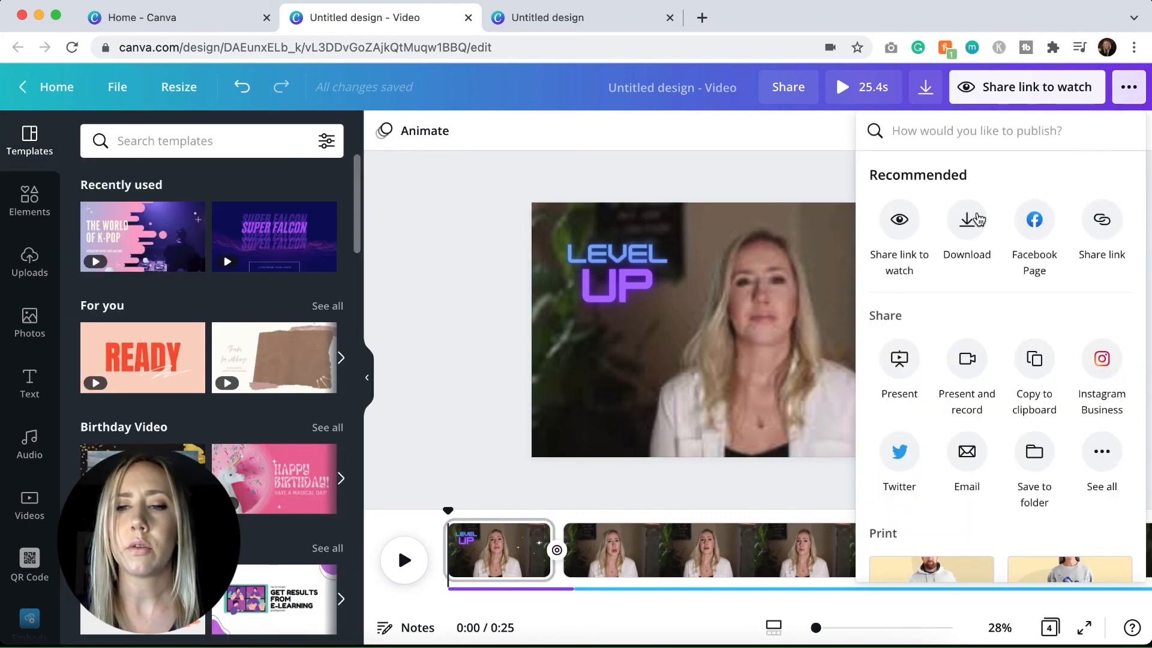
pyautogui.click(967, 225)
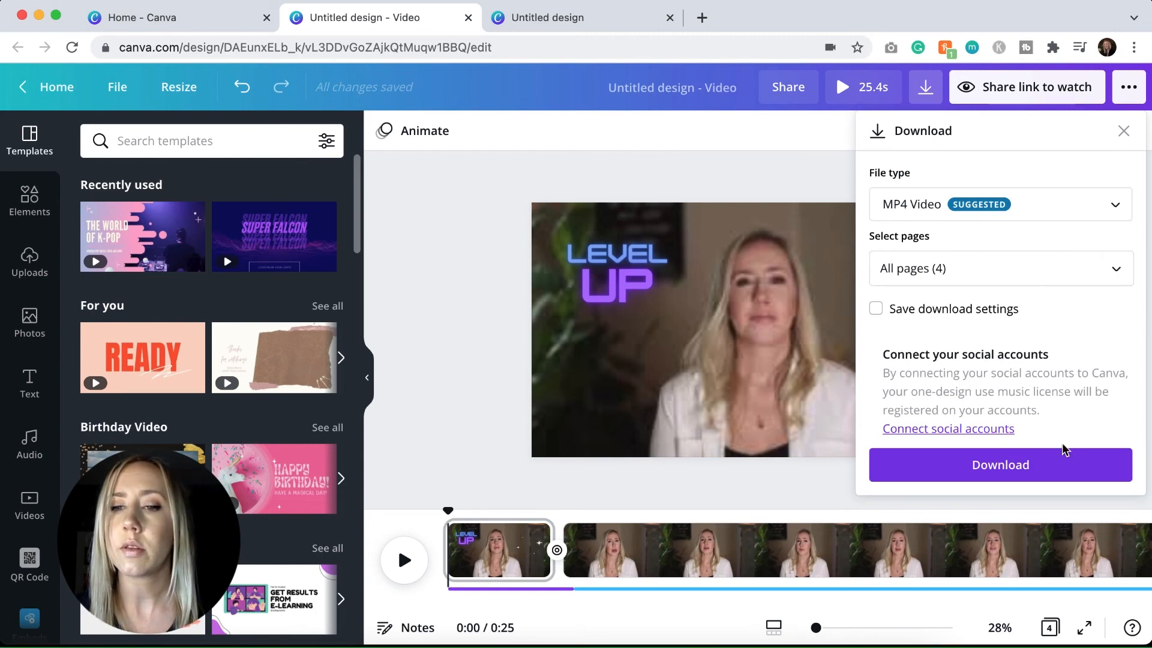
pyautogui.click(1001, 469)
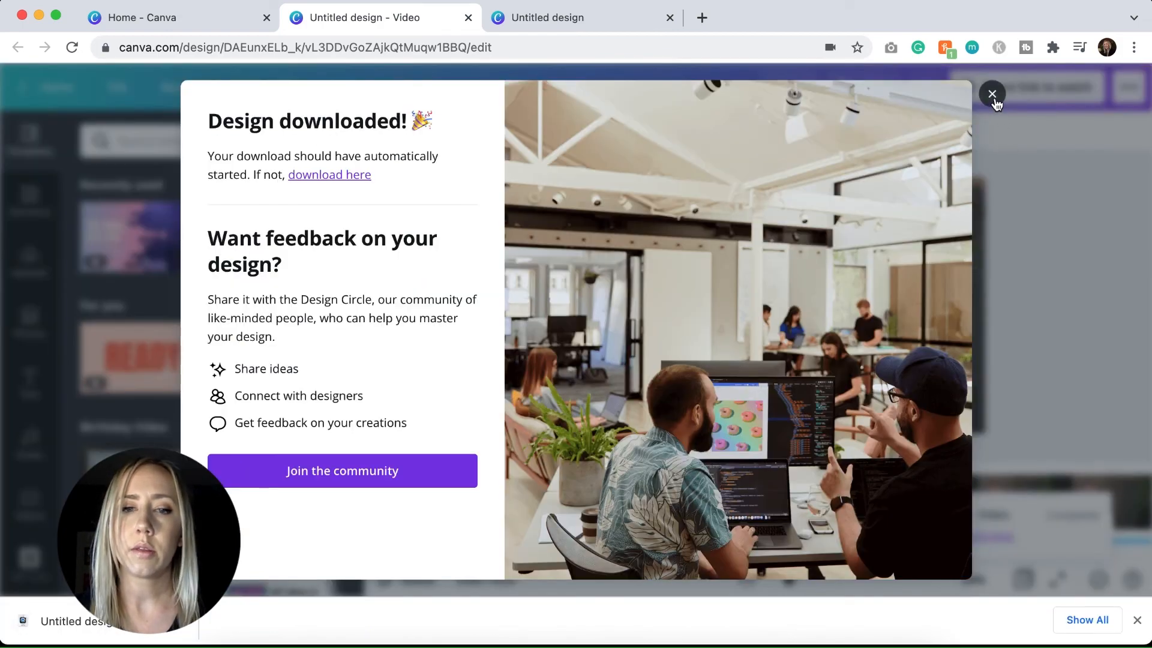
pyautogui.click(992, 94)
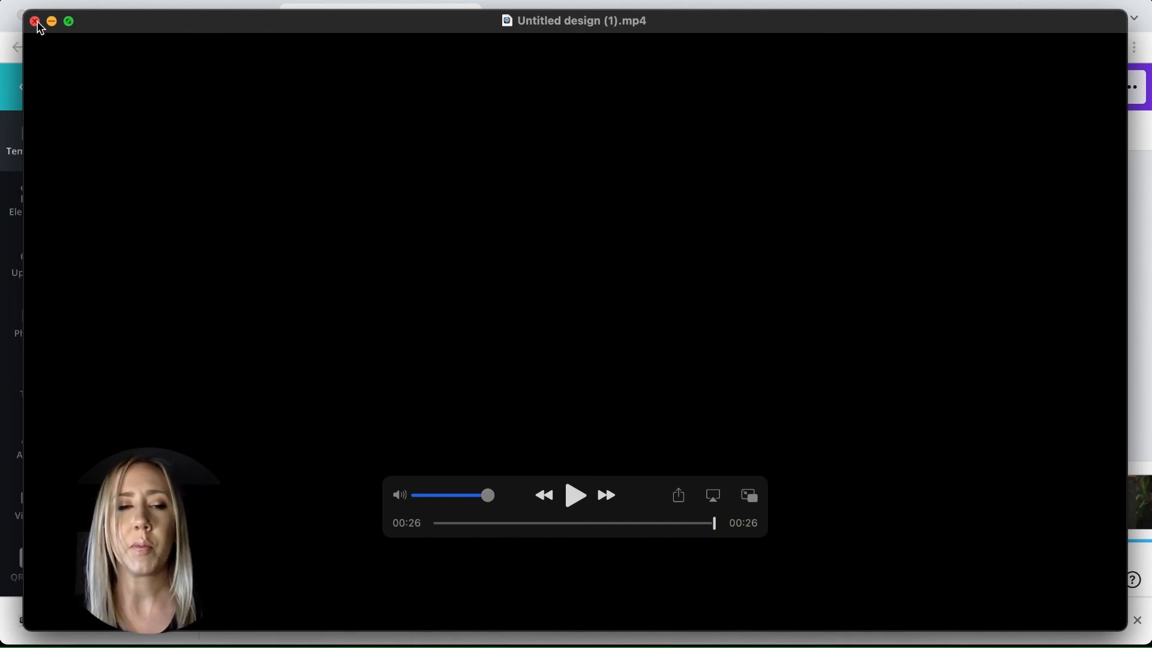
pyautogui.click(35, 23)
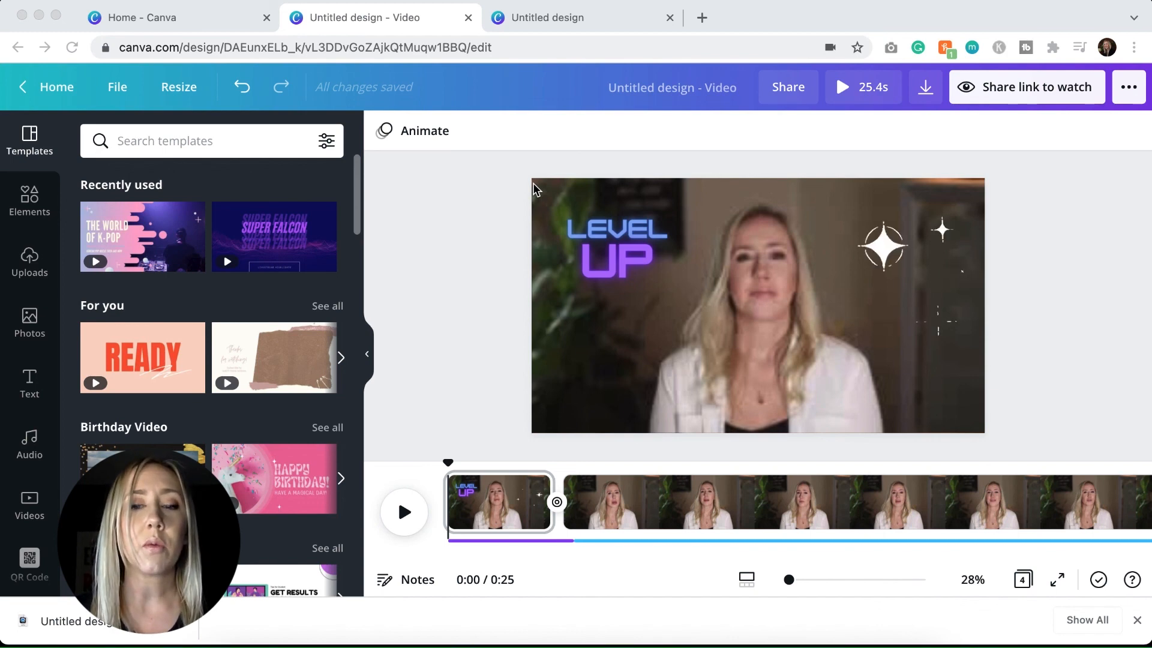
# Step: Select the audio track that runs beneath the second clip in the timeline
pyautogui.hscroll(1, 617, 484)
pyautogui.hscroll(-1, 617, 484)
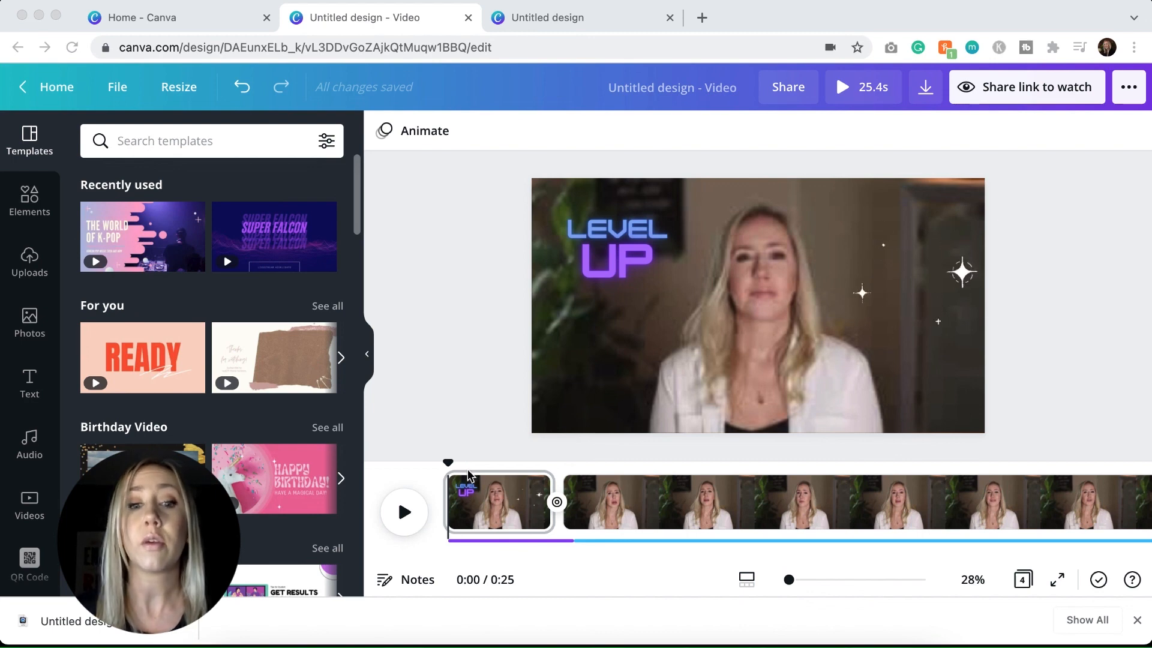
pyautogui.hscroll(2, 489, 480)
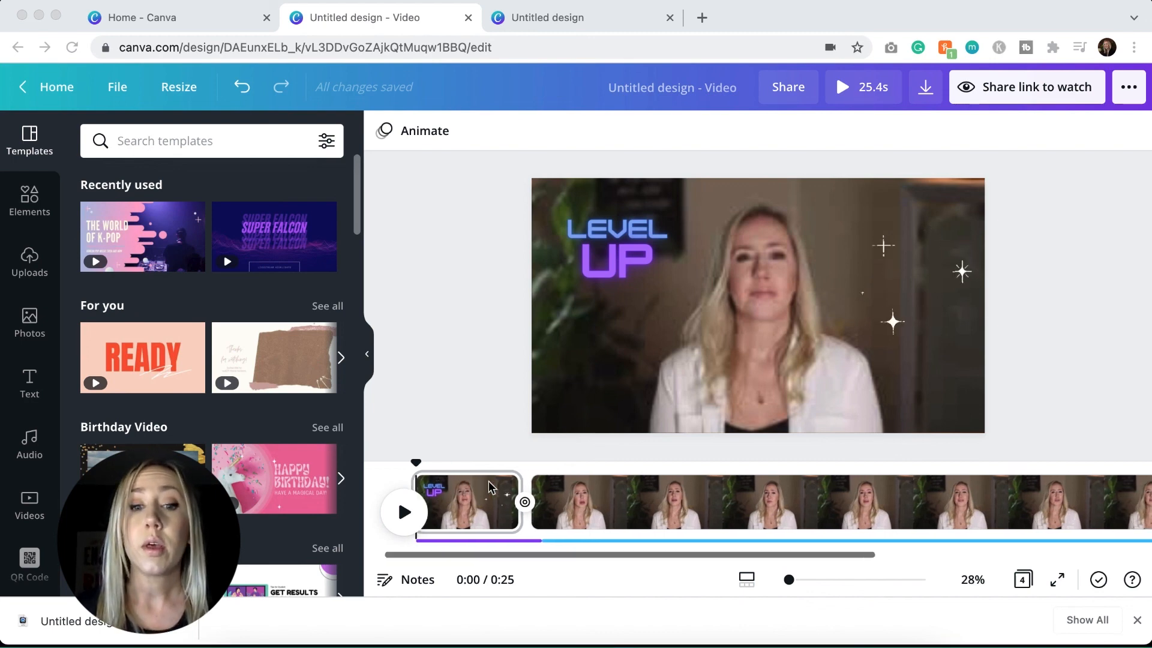
pyautogui.click(605, 541)
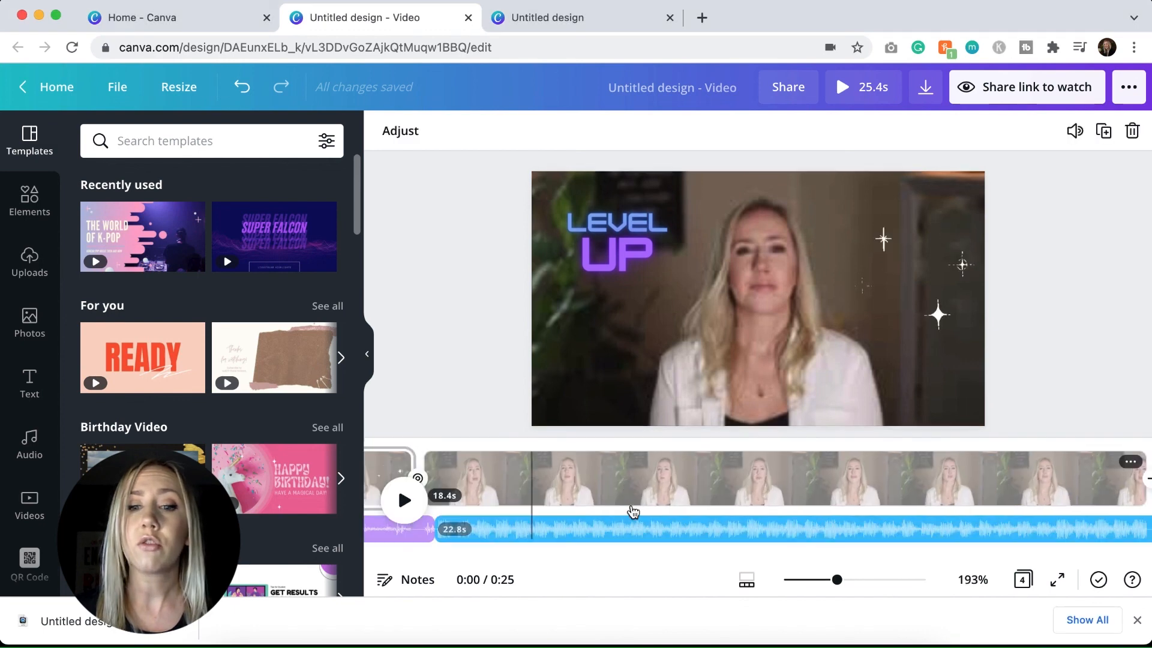